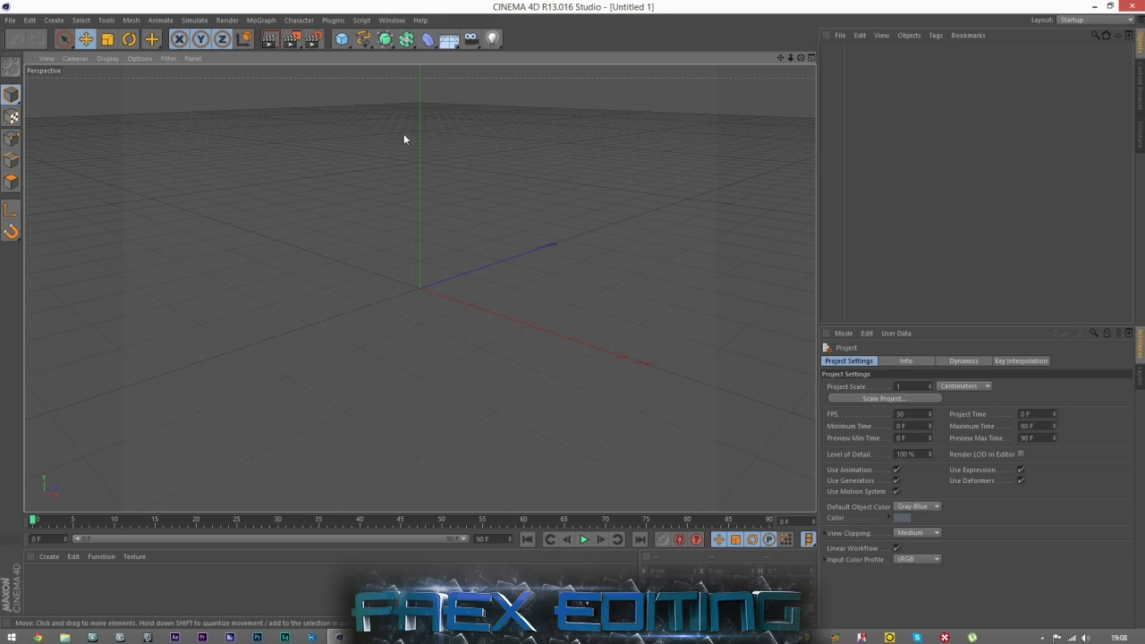
Switch to File Explorer and open the Real Boxing folder inside Documents > Faex Editing > 3D Models.
click(1095, 7)
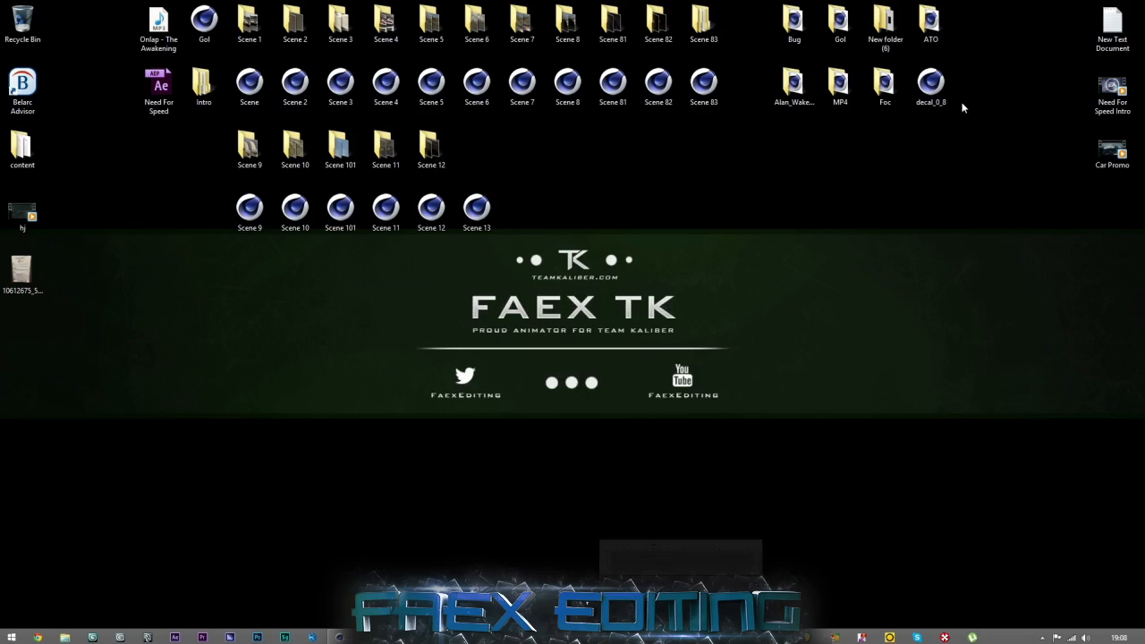
click(1093, 6)
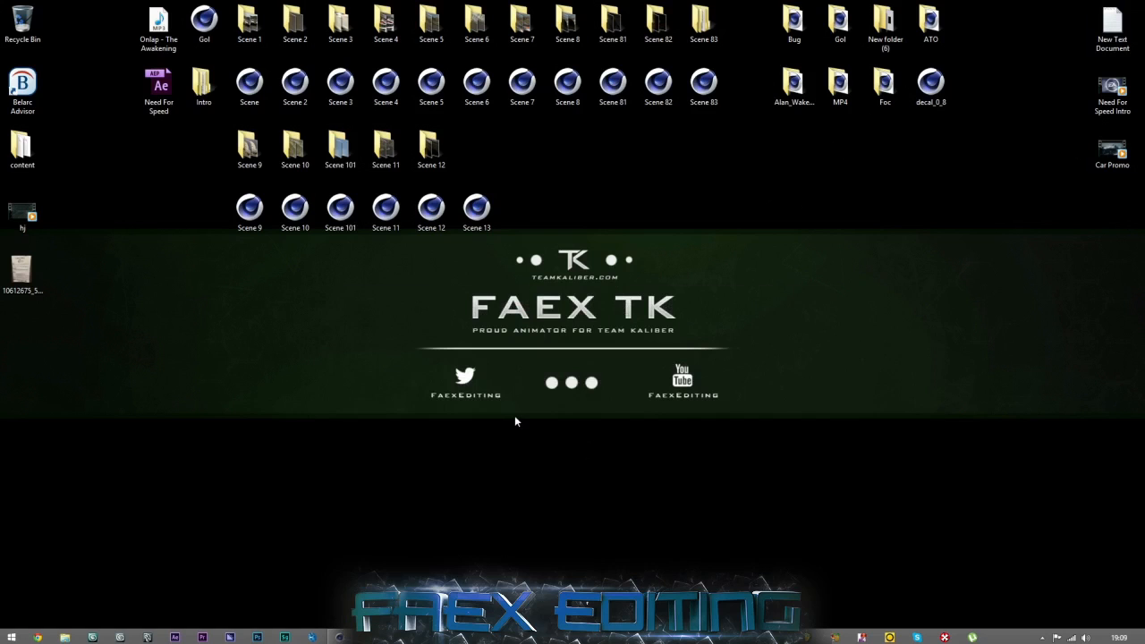
click(66, 636)
double_click(610, 266)
double_click(468, 383)
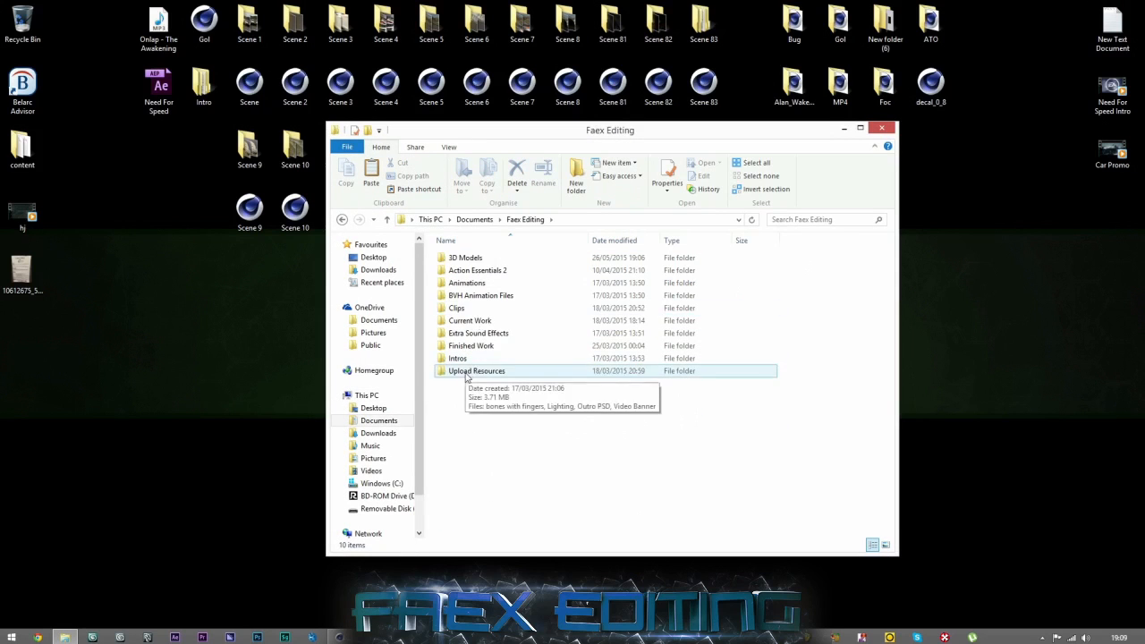
double_click(464, 258)
click(464, 359)
double_click(463, 361)
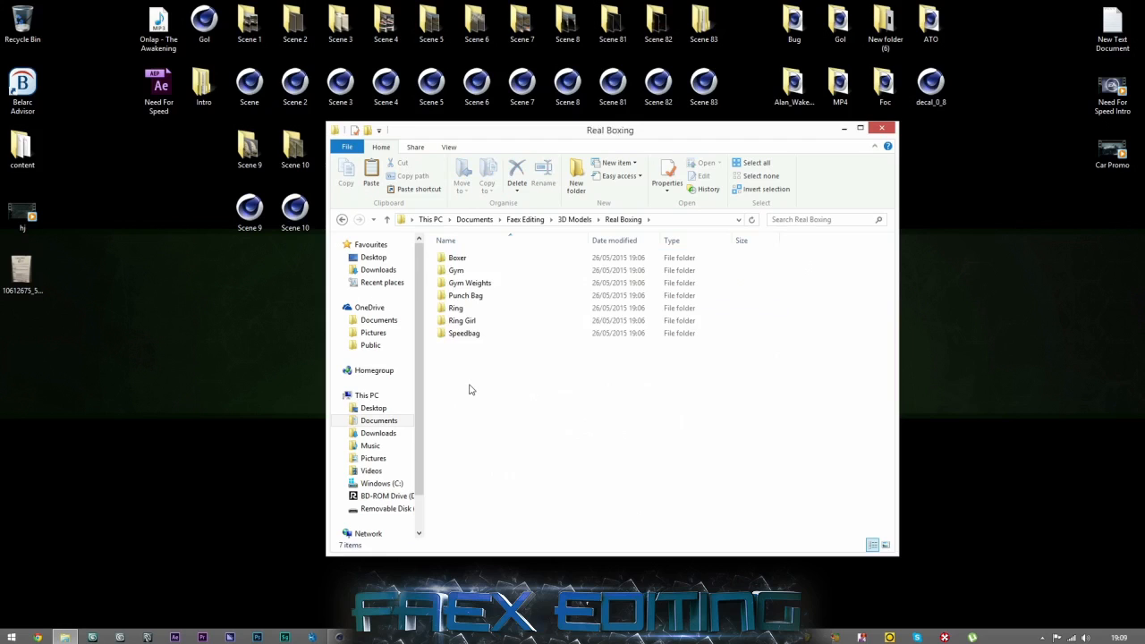
Open the Boxer model's Animations folder and look through its FBX files.
click(461, 259)
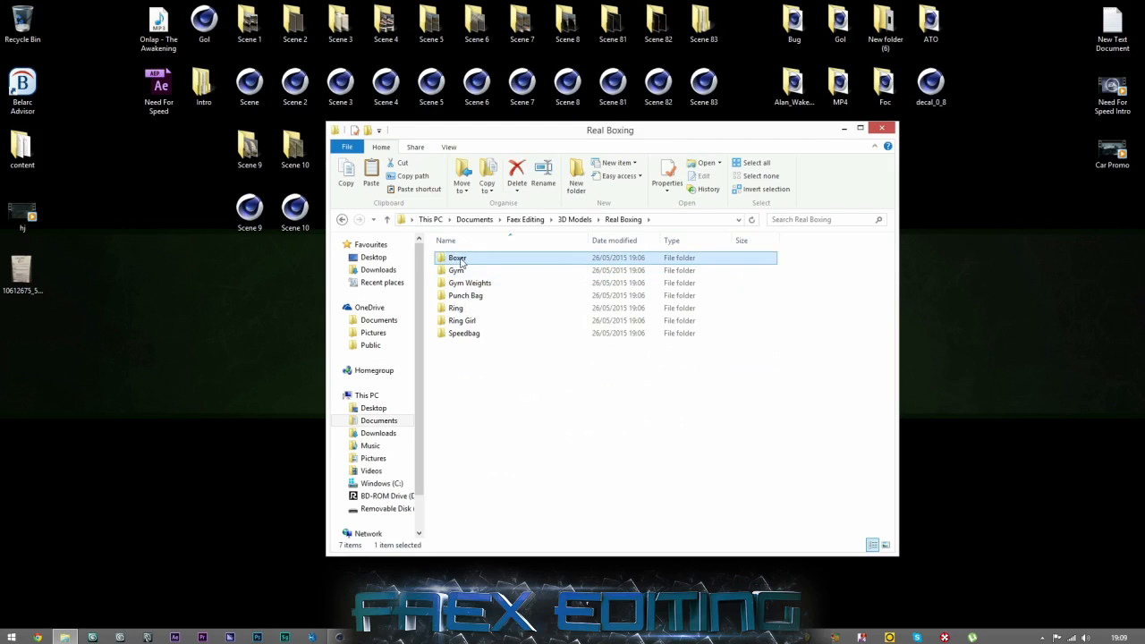
double_click(458, 258)
double_click(459, 257)
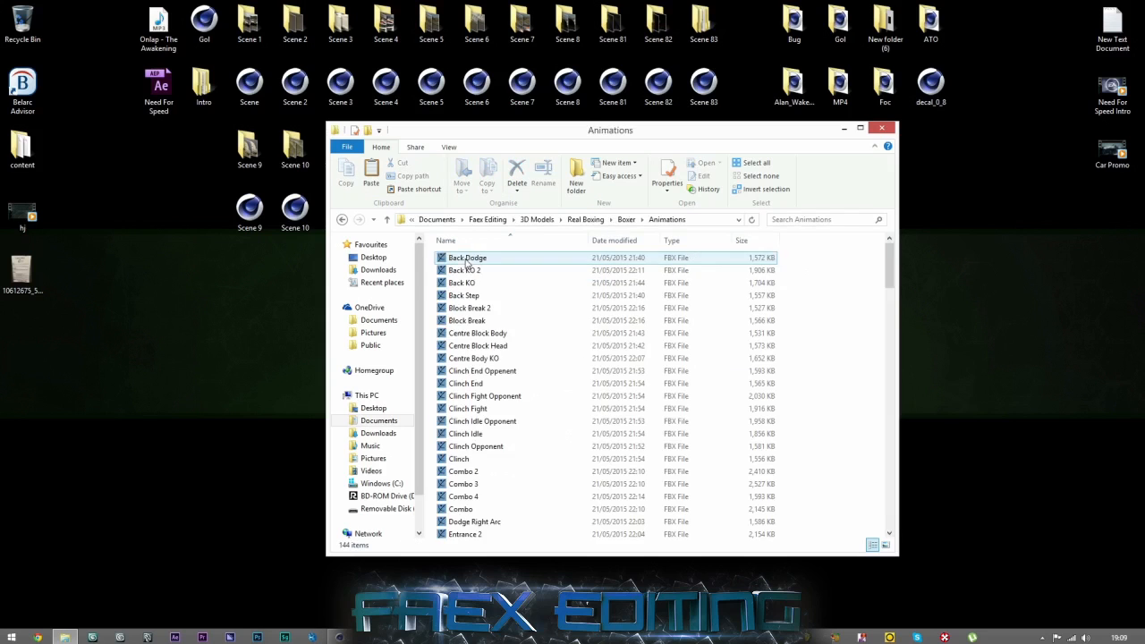
scroll(479, 321, down, 6)
scroll(480, 323, down, 6)
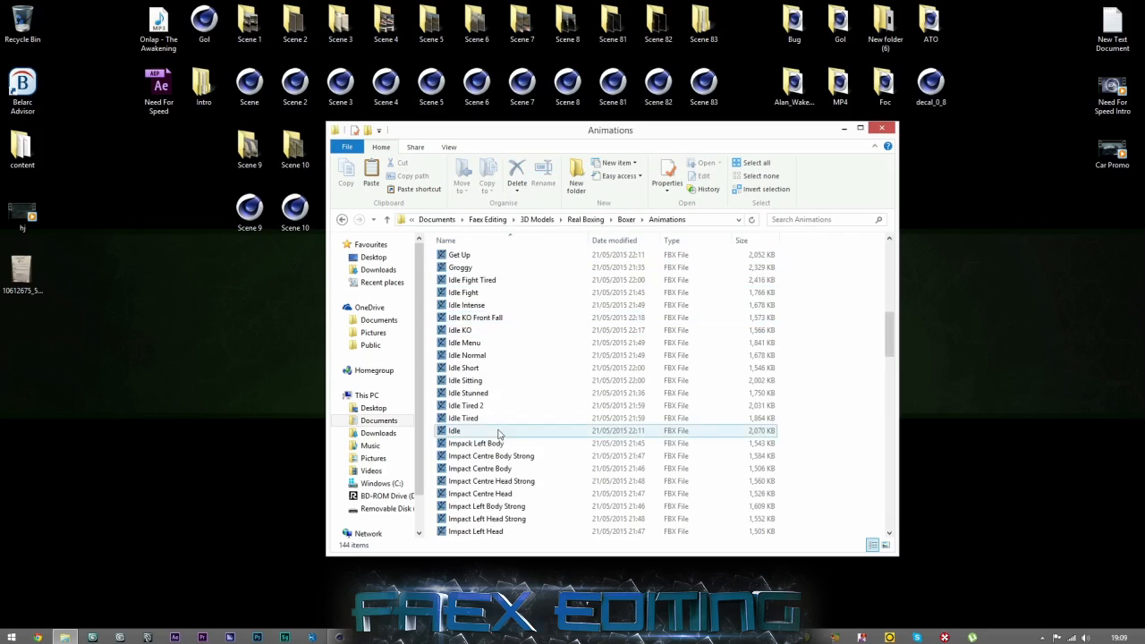
scroll(498, 429, up, 10)
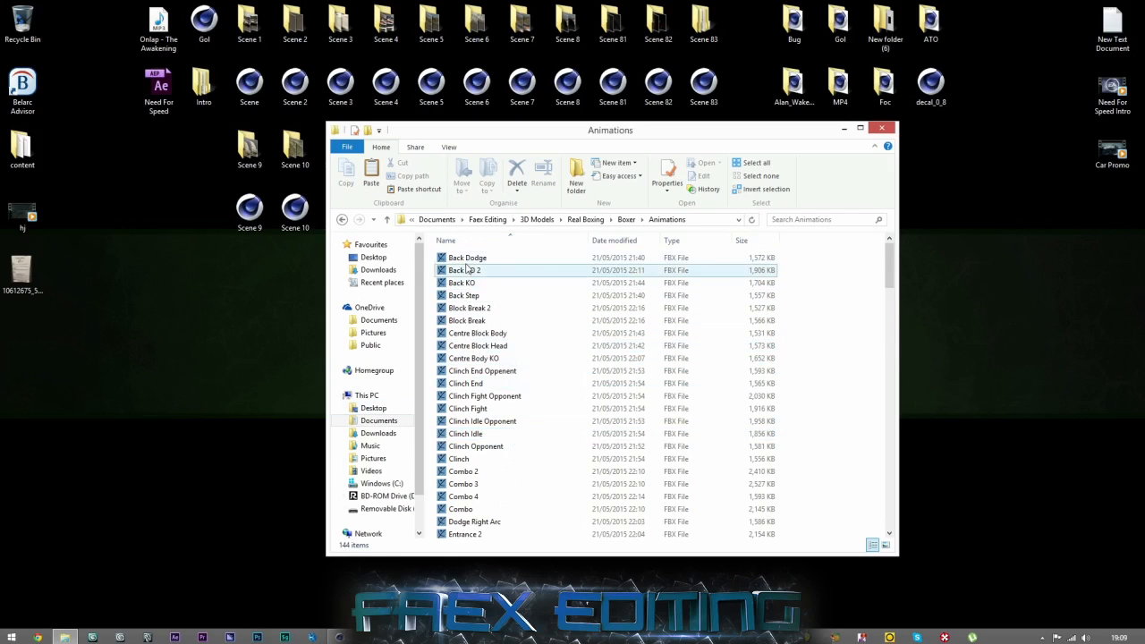
Import the Back Dodge FBX file into Cinema 4D using Take 001.
double_click(465, 258)
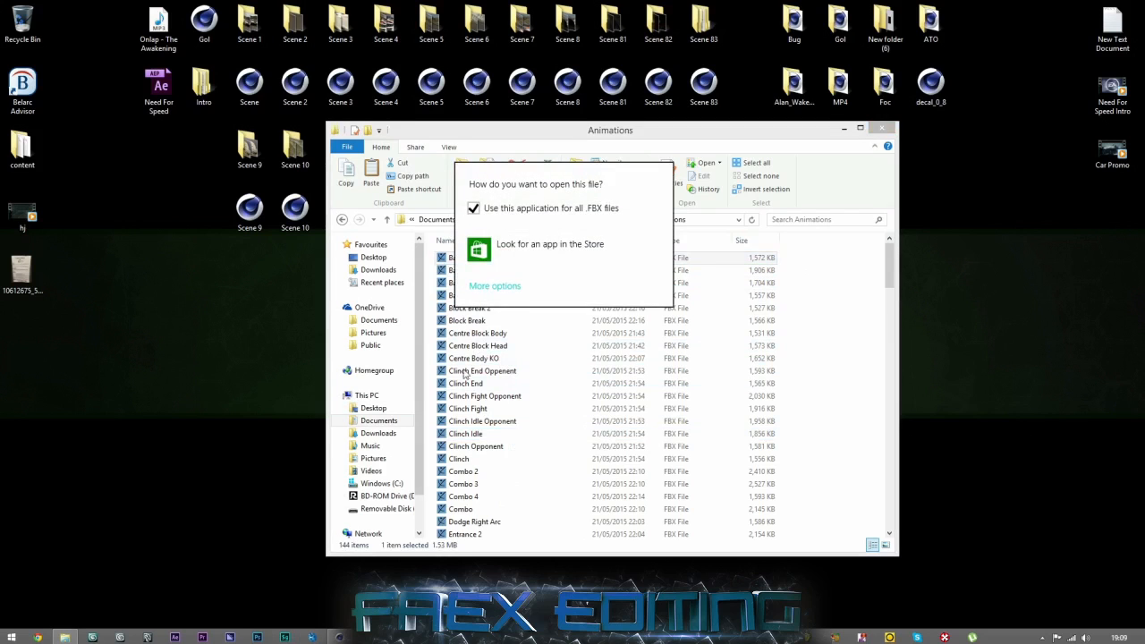
click(790, 337)
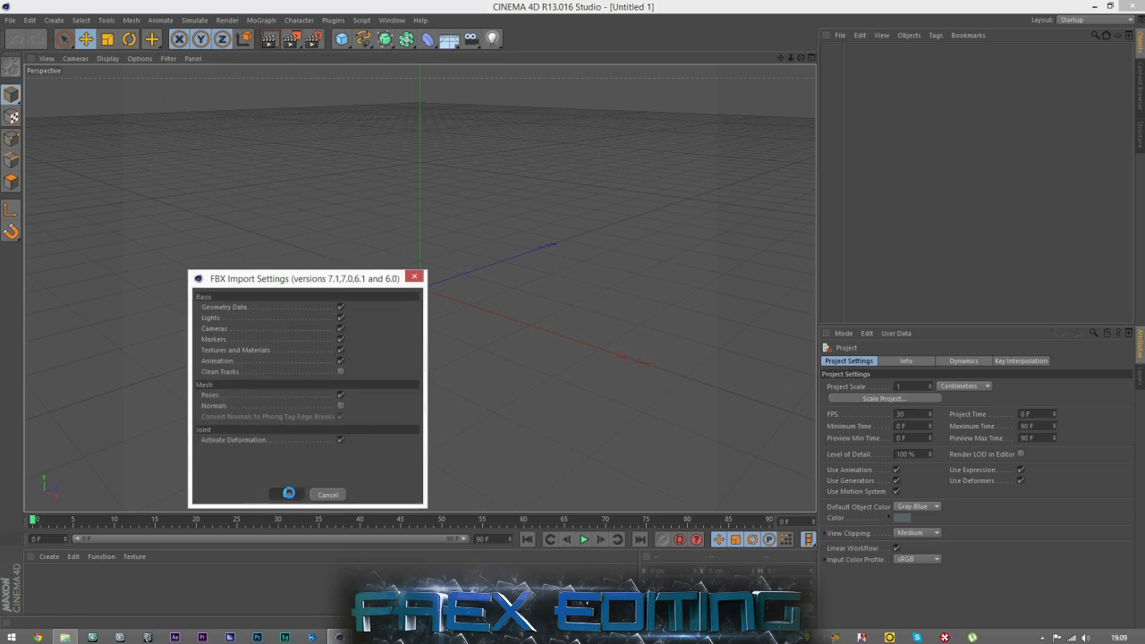
click(288, 494)
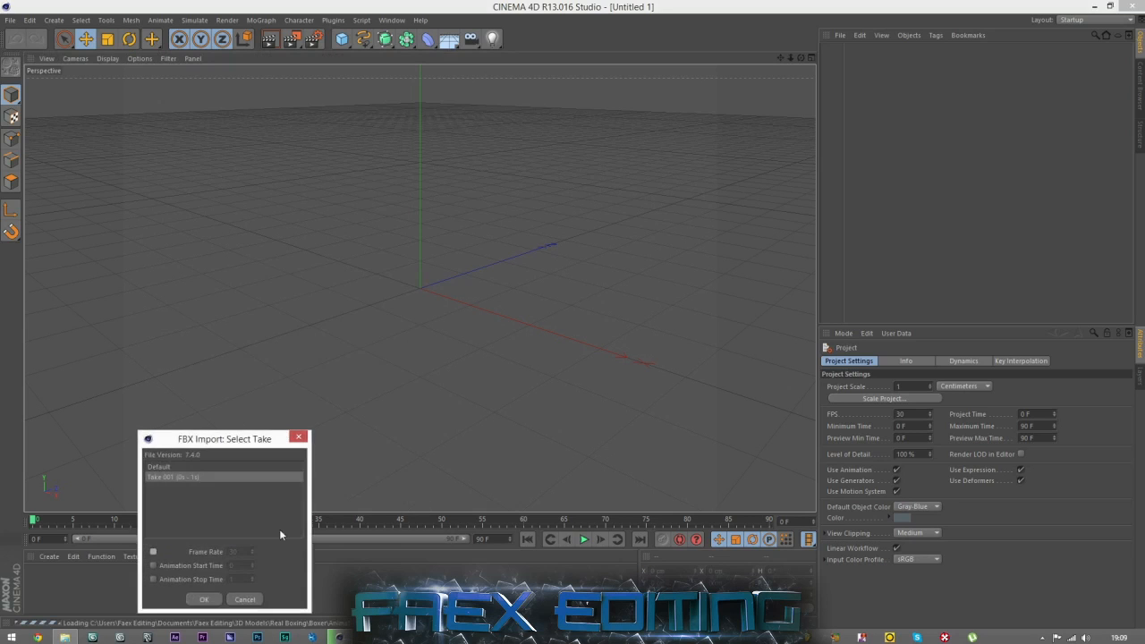
click(205, 601)
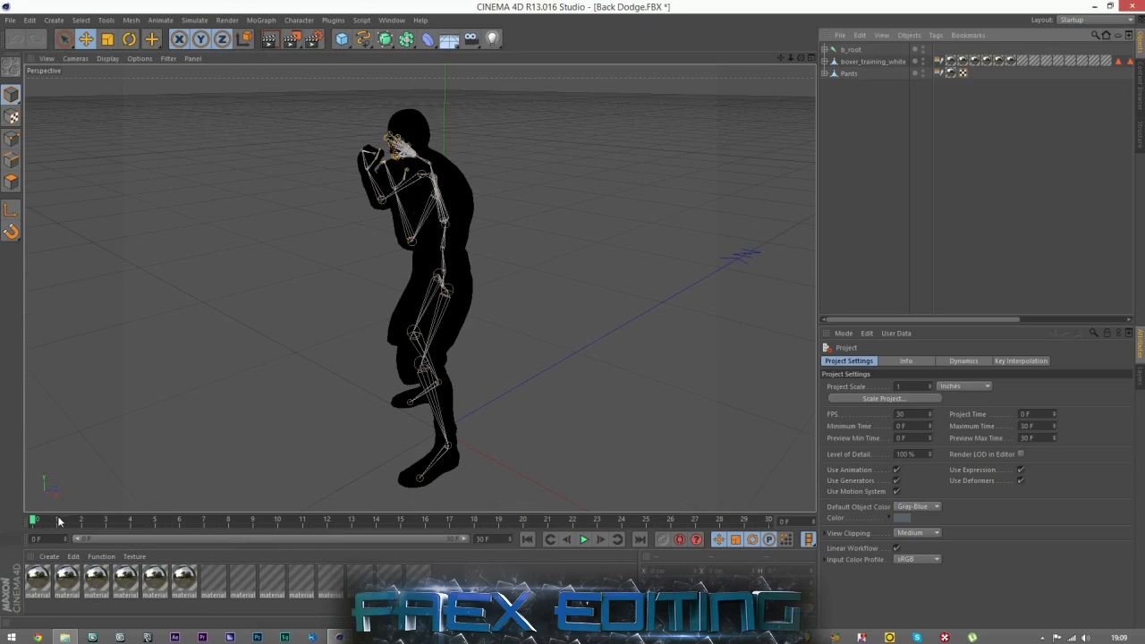
Scrub through the timeline to preview the boxer's back dodge animation up to frame 30.
scroll(386, 285, down, 2)
drag(59, 514, 868, 511)
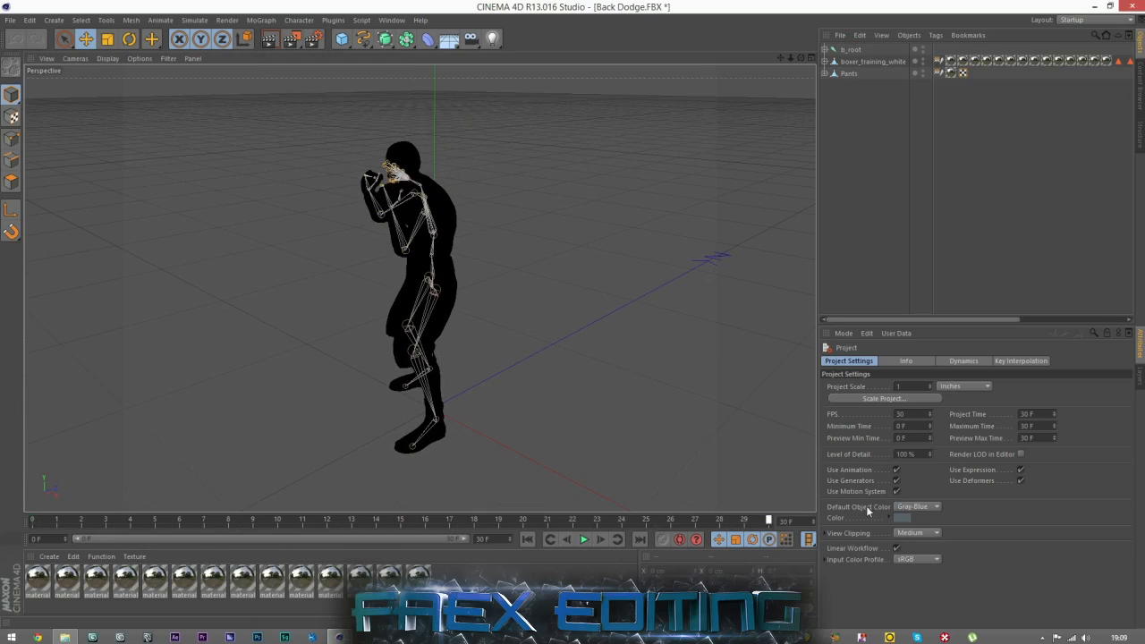
drag(47, 520, 859, 564)
Check the other boxer animation files in the Animations folder, such as Combo 2 and Back KO 2, and return to Cinema 4D.
click(62, 637)
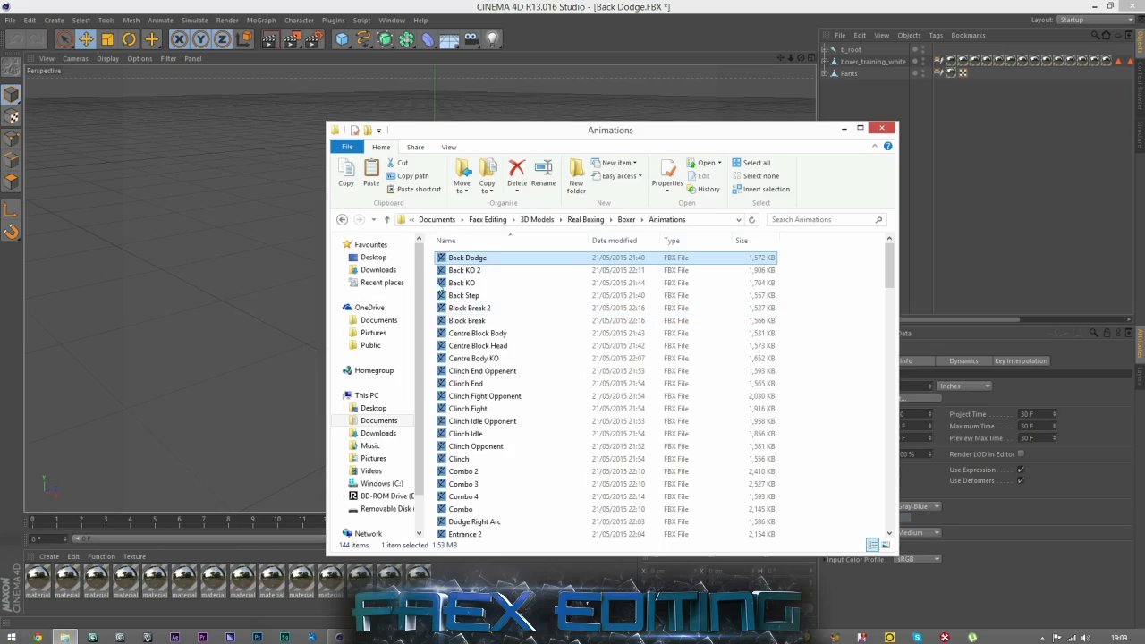
click(465, 471)
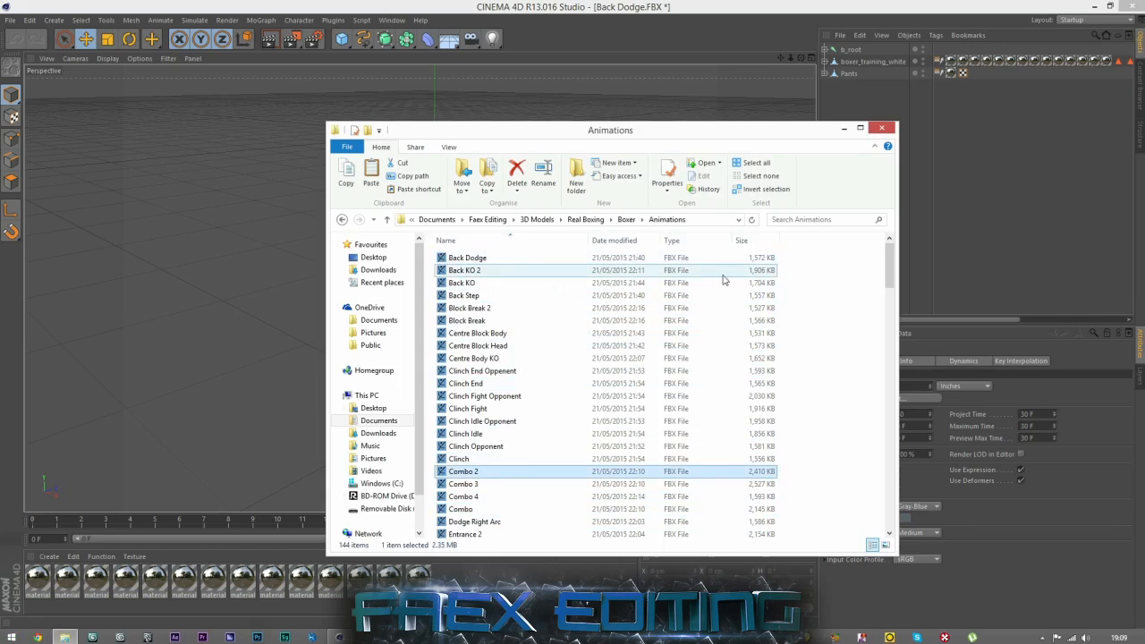
click(815, 286)
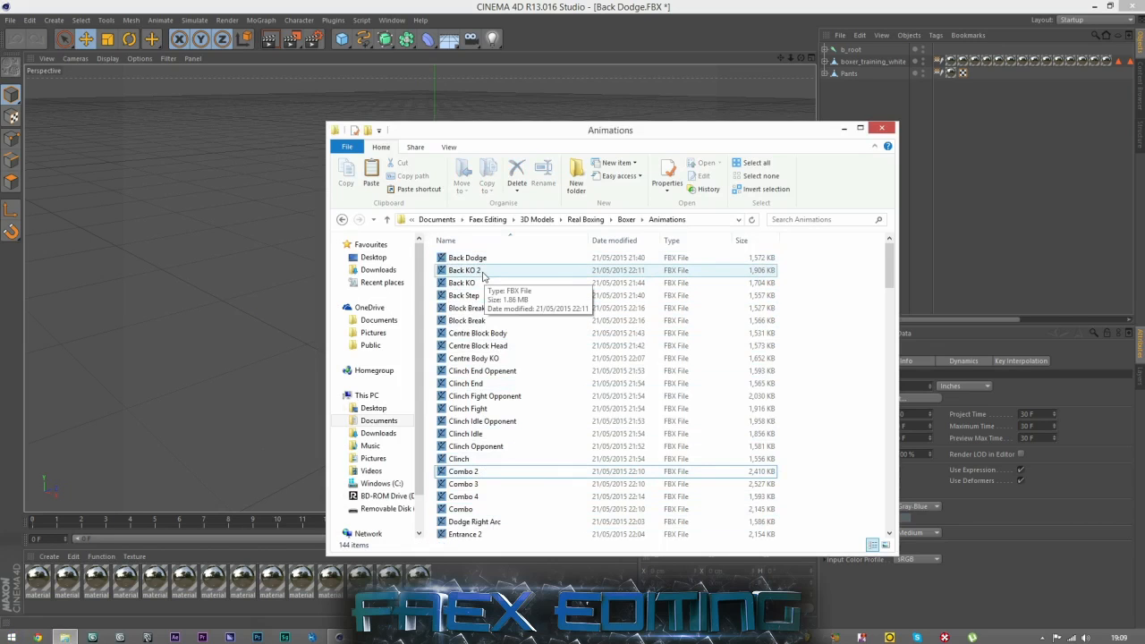
click(443, 273)
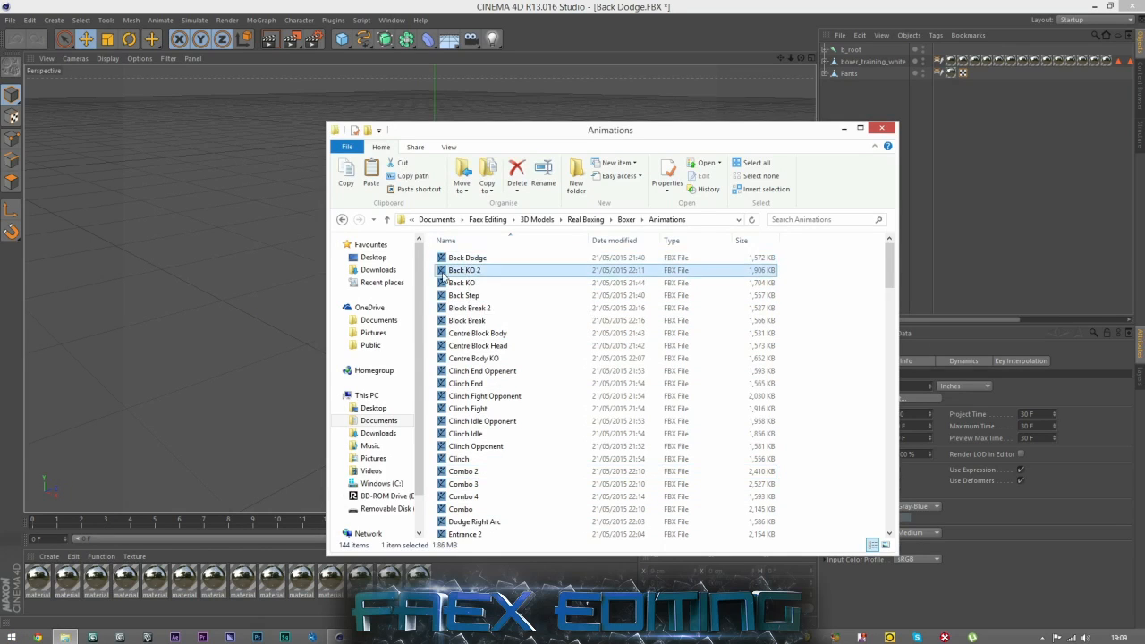
click(562, 3)
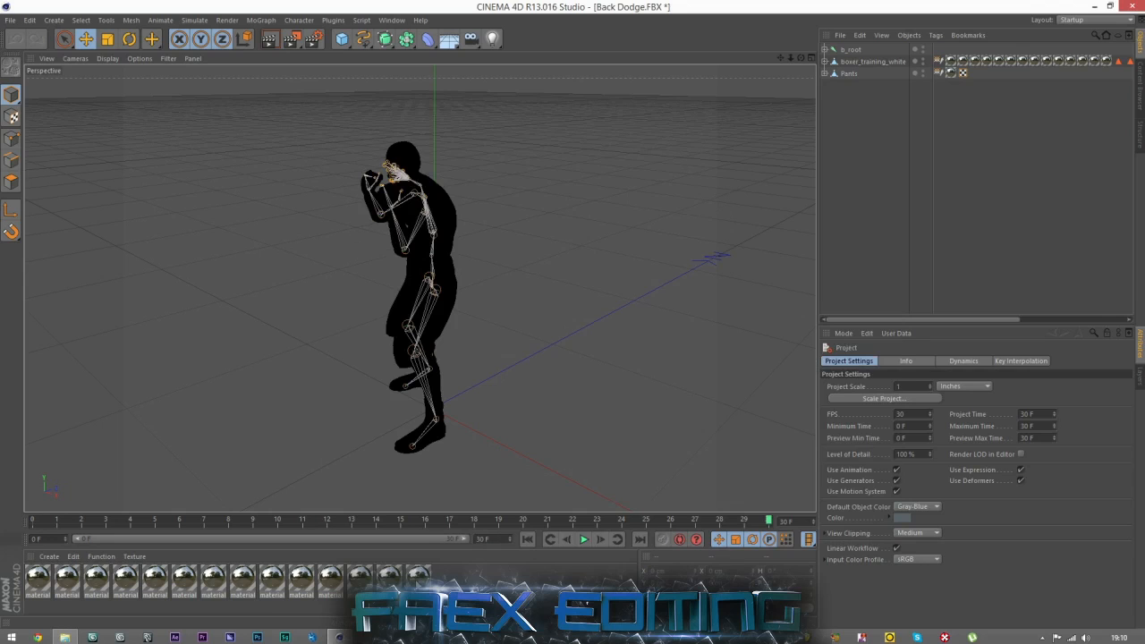
Disable Transparency, Reflection, Environment, Specular and Specular Color on all the imported materials at once.
double_click(418, 580)
drag(461, 586, 39, 542)
drag(330, 107, 803, 113)
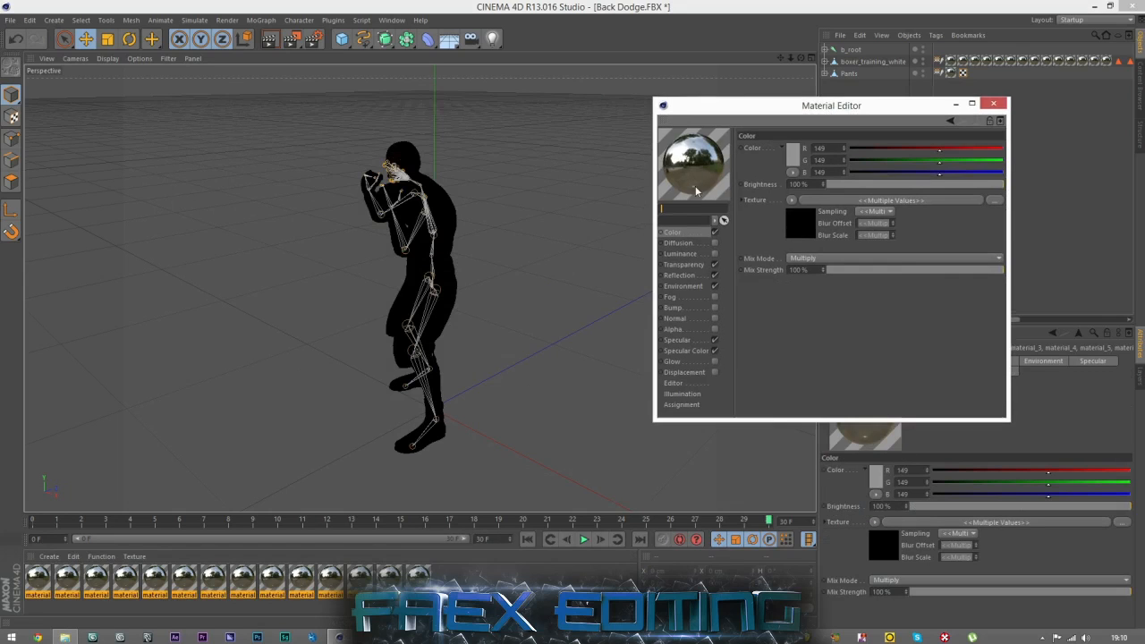
click(715, 286)
click(714, 265)
click(714, 286)
click(715, 340)
click(715, 351)
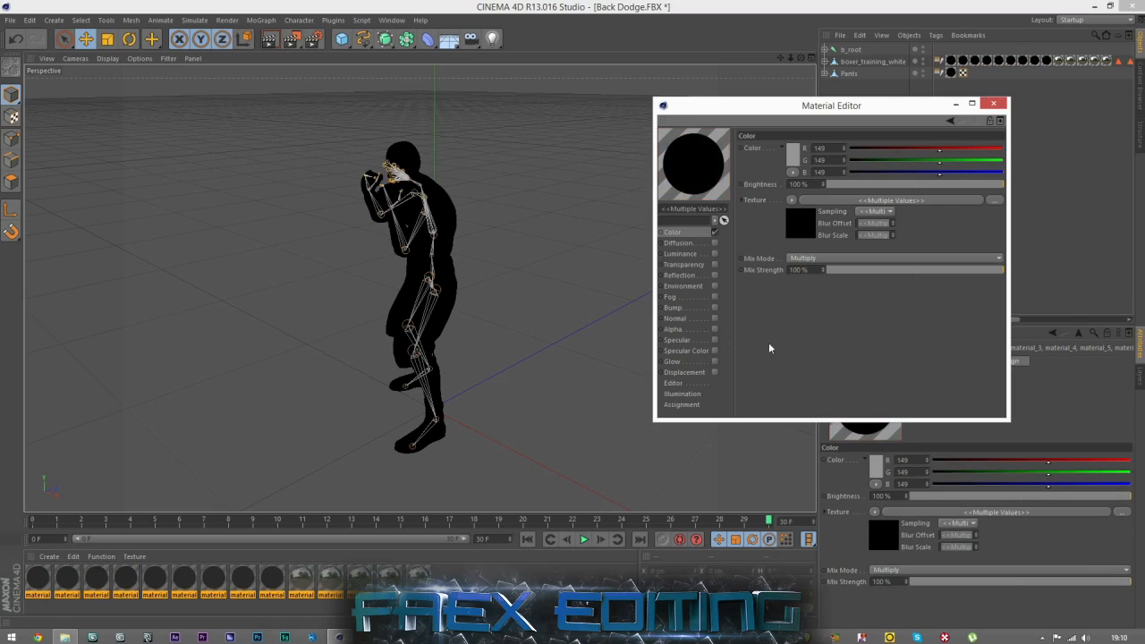
click(504, 575)
click(31, 583)
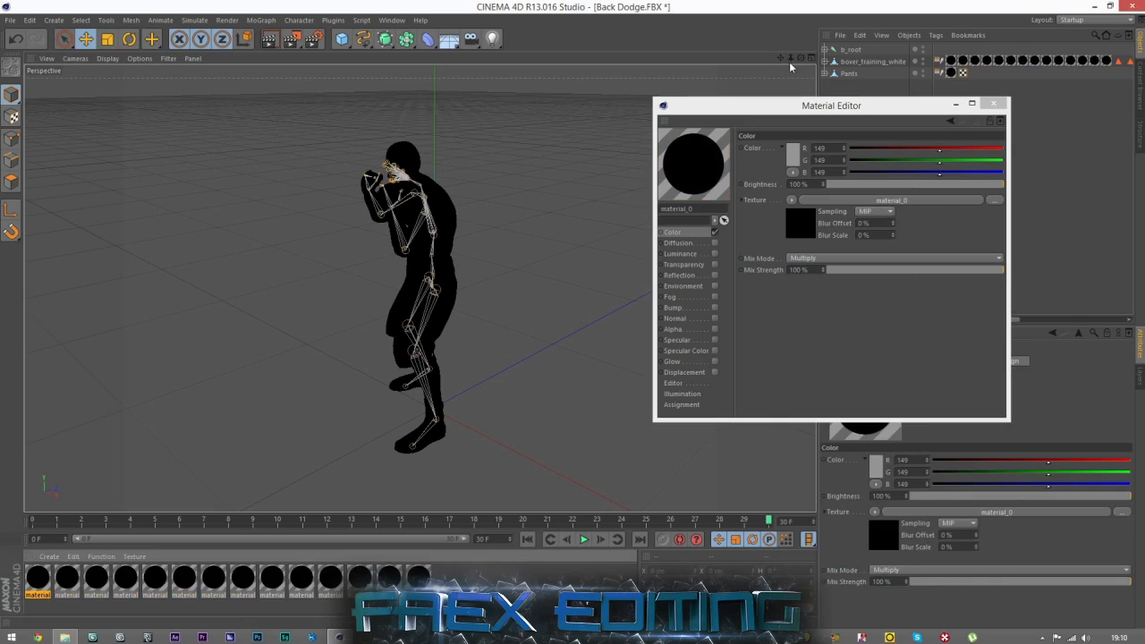
click(996, 104)
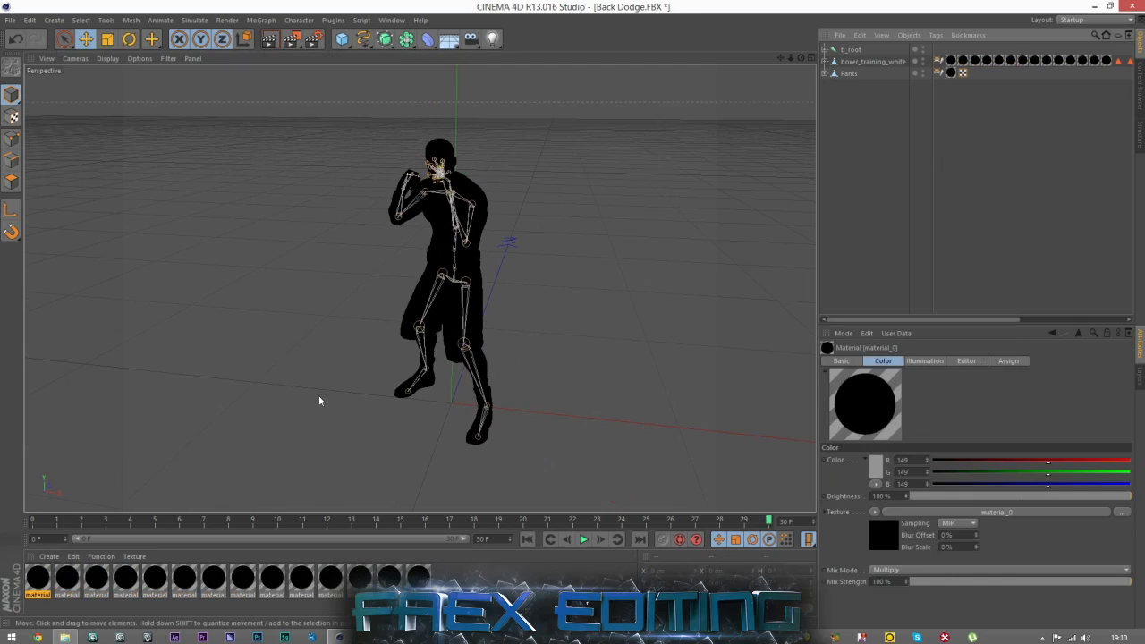
Try deleting the first material to identify the parts that use it, and undo the deletion.
scroll(412, 274, up, 2)
click(37, 584)
key(Delete)
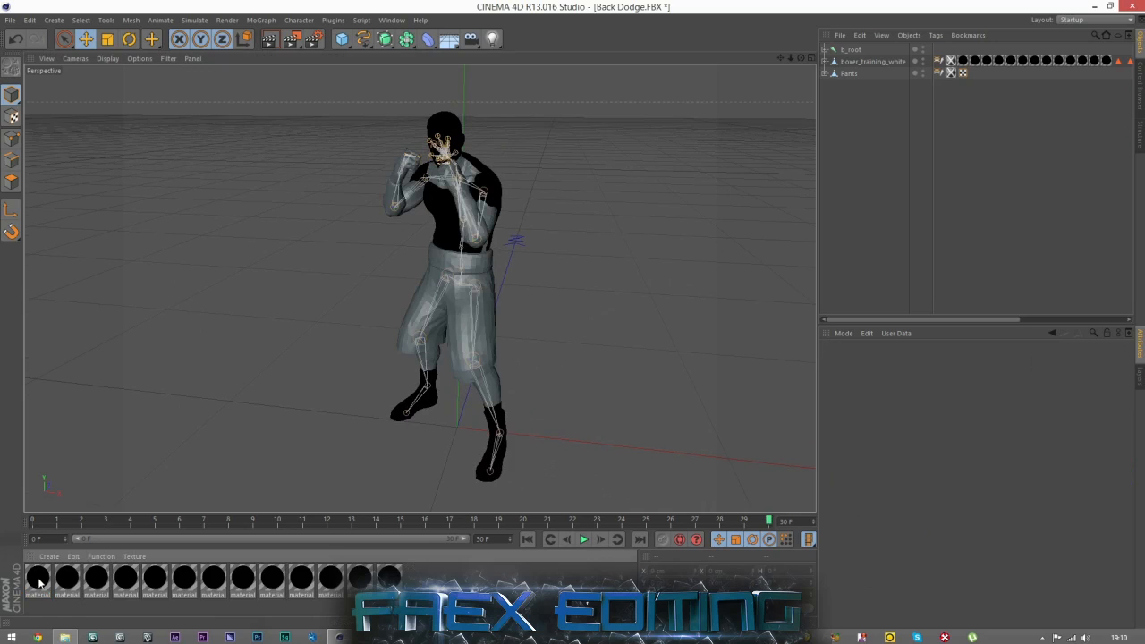
key(ctrl+z)
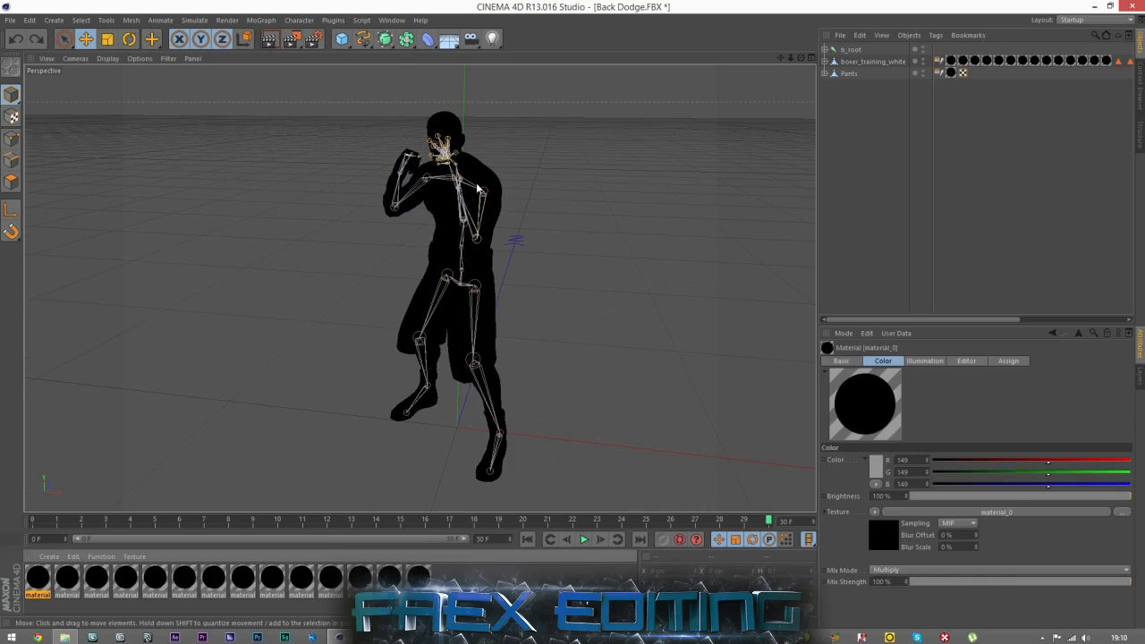
Select the Pants object, create a new material and open it in the Material Editor.
click(840, 74)
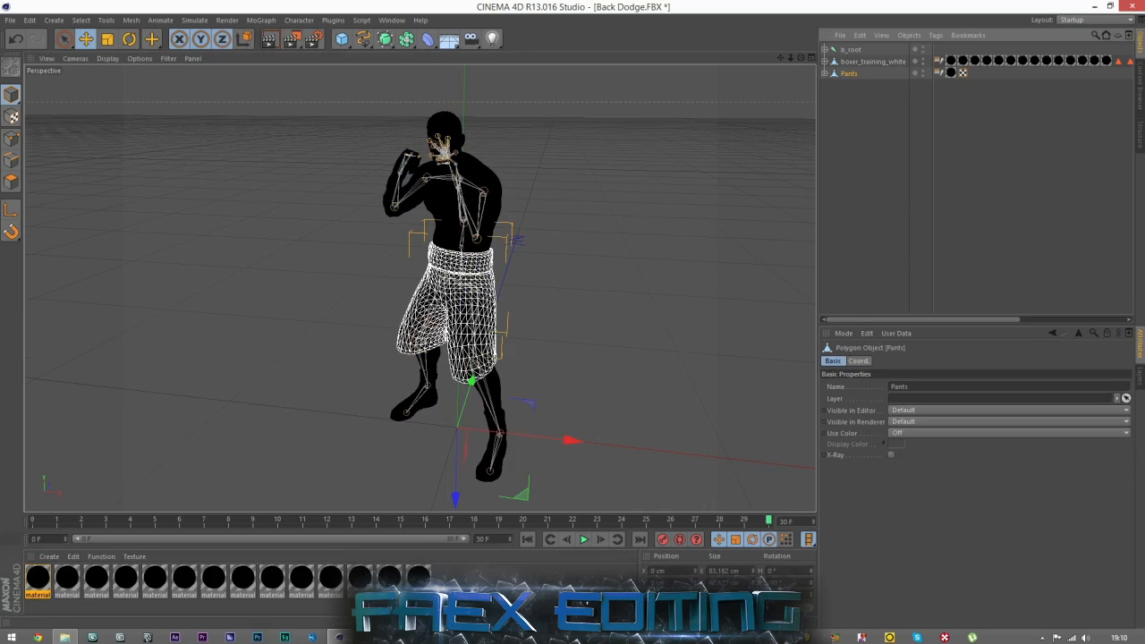
double_click(65, 607)
double_click(34, 581)
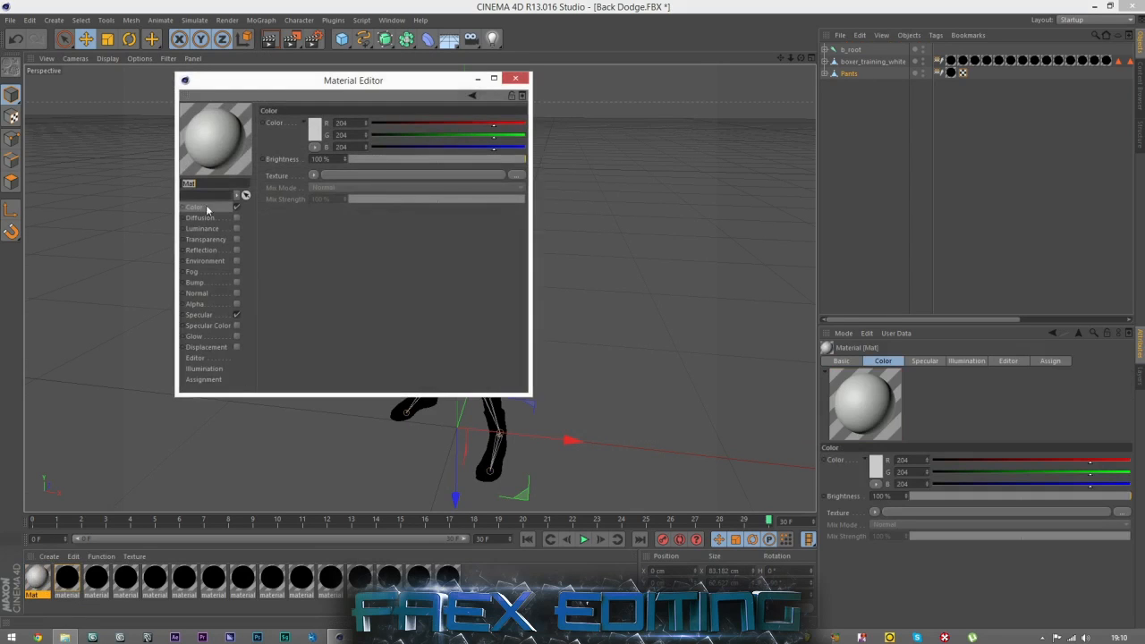
Load pants_d from the Boxer's Tex folder as the new material's Color texture, without copying it to the project location.
click(71, 637)
click(340, 219)
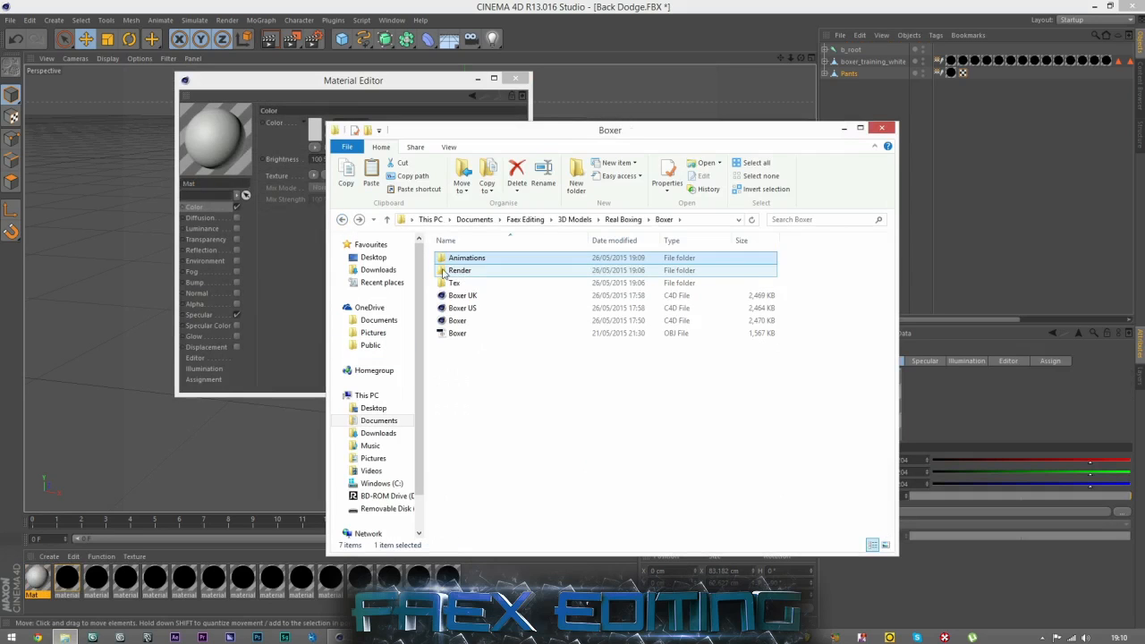
double_click(454, 282)
drag(485, 130, 636, 143)
mouse_move(810, 354)
mouse_down()
mouse_move(328, 160)
mouse_move(340, 183)
mouse_up()
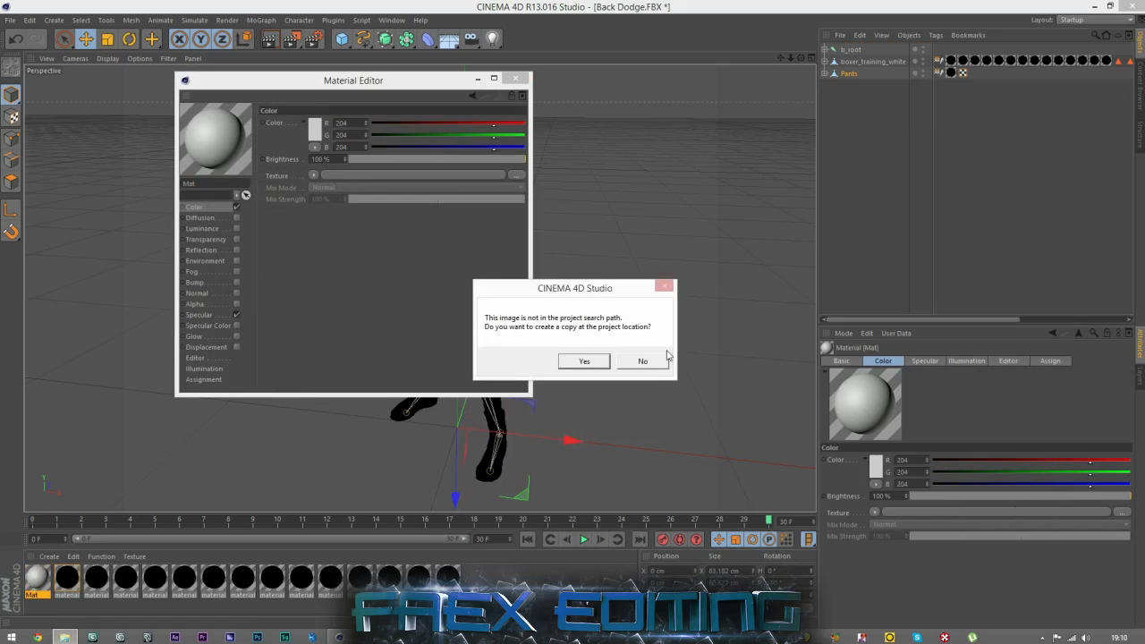
click(641, 360)
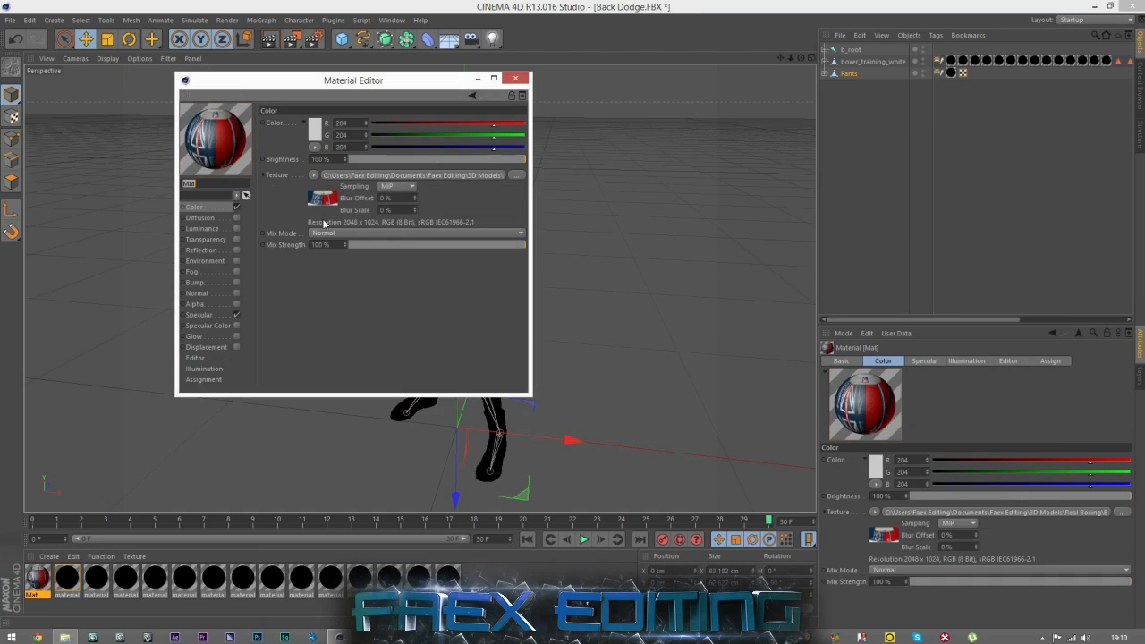
Disable the new material's Specular channel and apply the material to the Pants object in place of its black one.
click(237, 316)
click(515, 78)
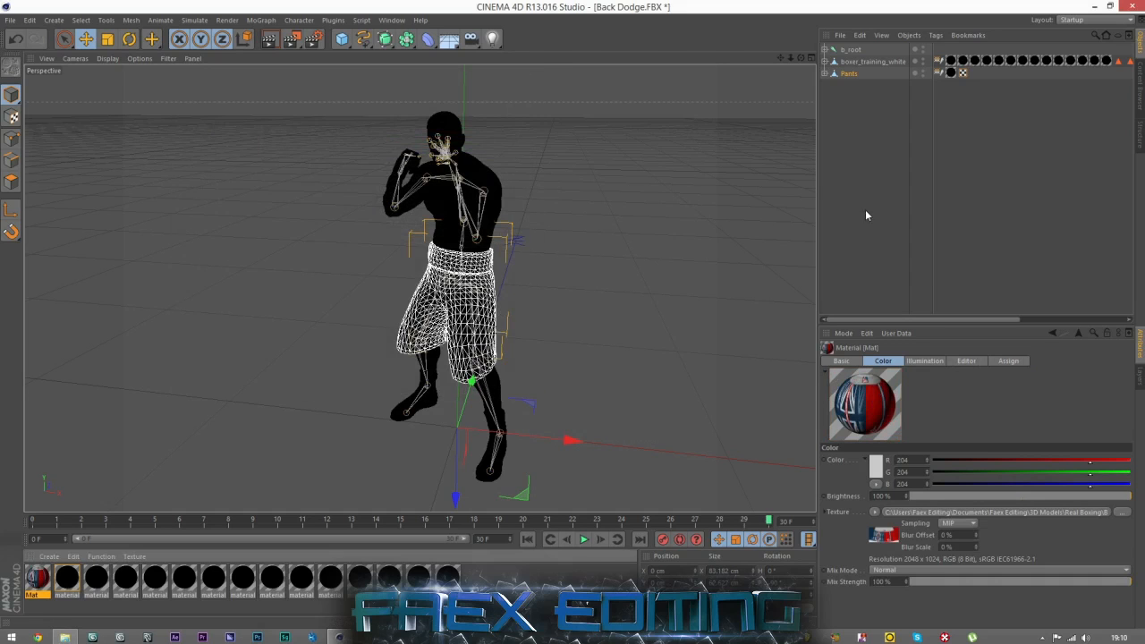
click(623, 307)
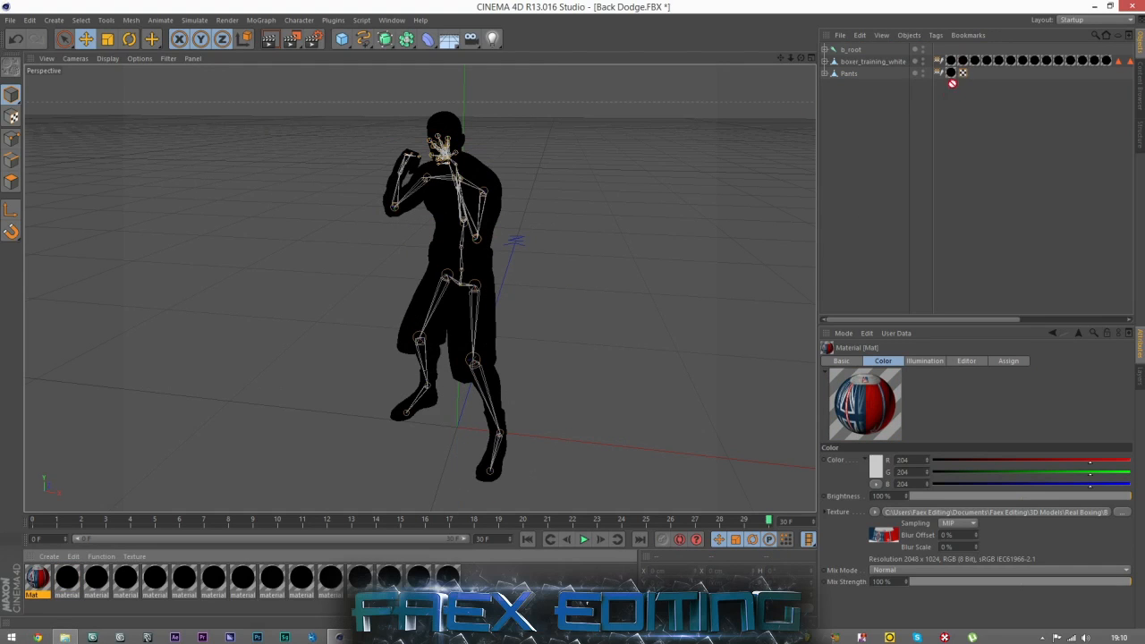
drag(955, 77, 957, 76)
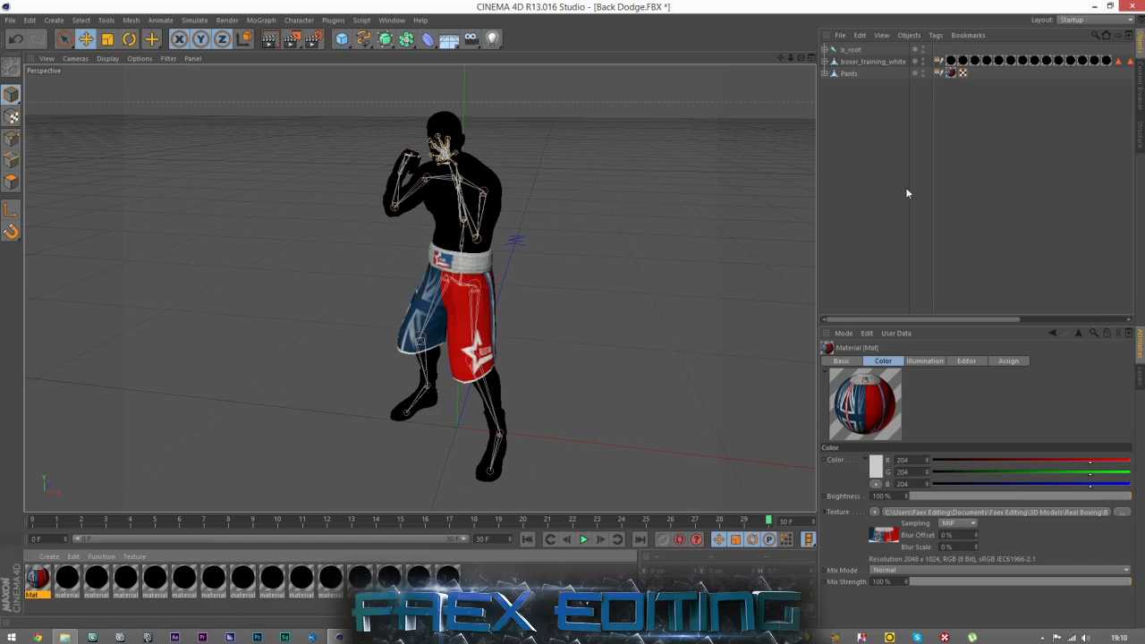
Load body_dm from the Boxer's Tex folder as material_0's Color texture, without copying it to the project location.
drag(802, 57, 198, 459)
click(69, 577)
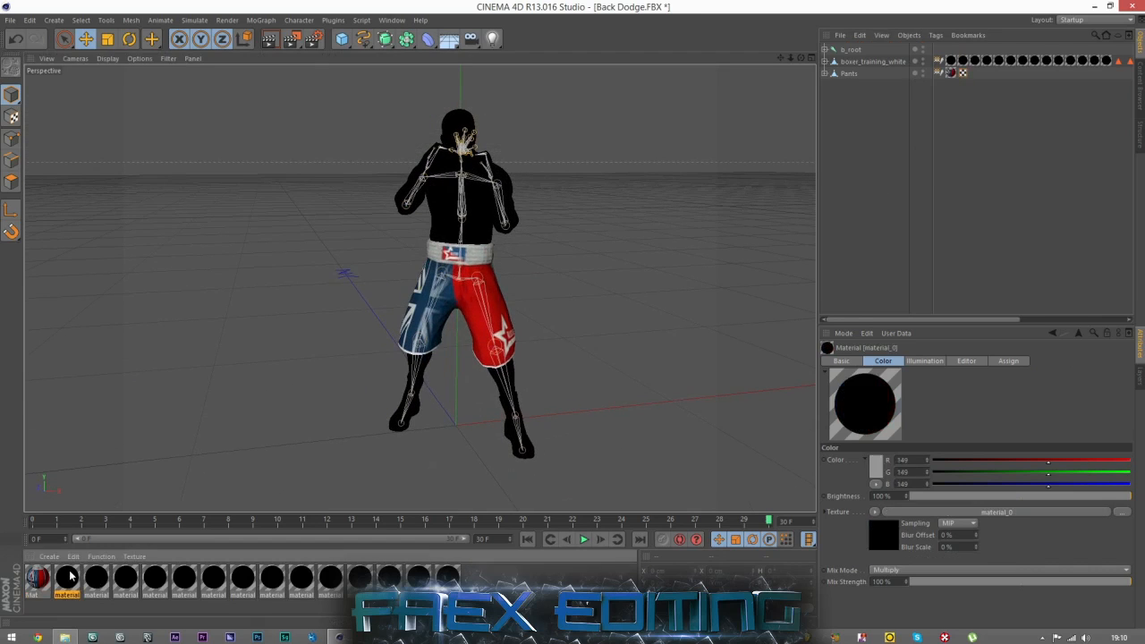
double_click(71, 581)
click(65, 637)
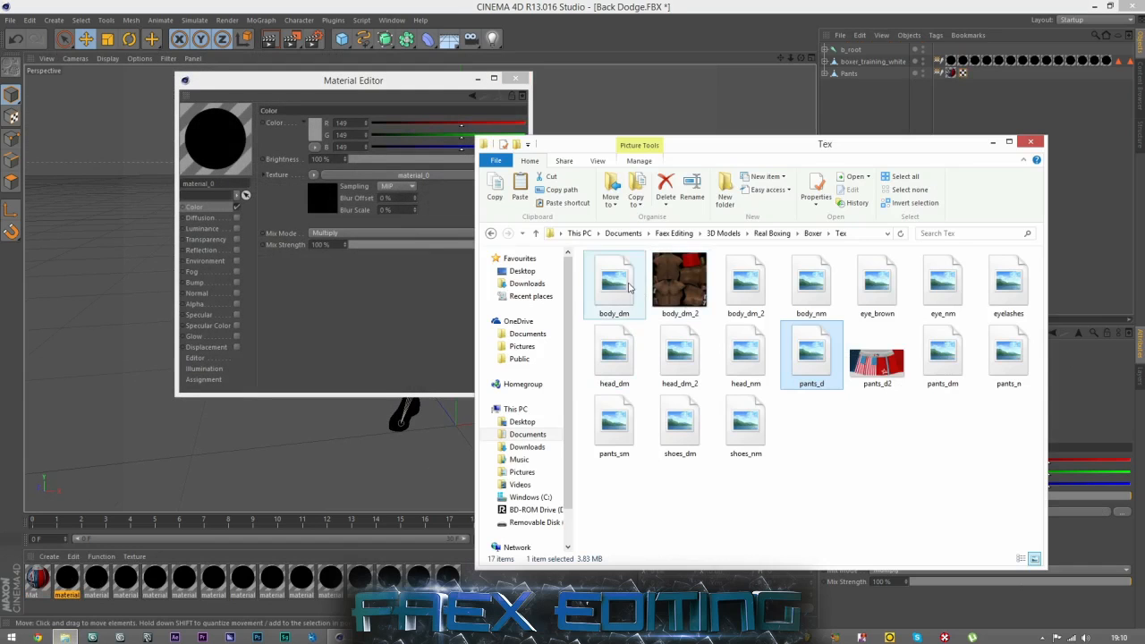
drag(626, 285, 373, 175)
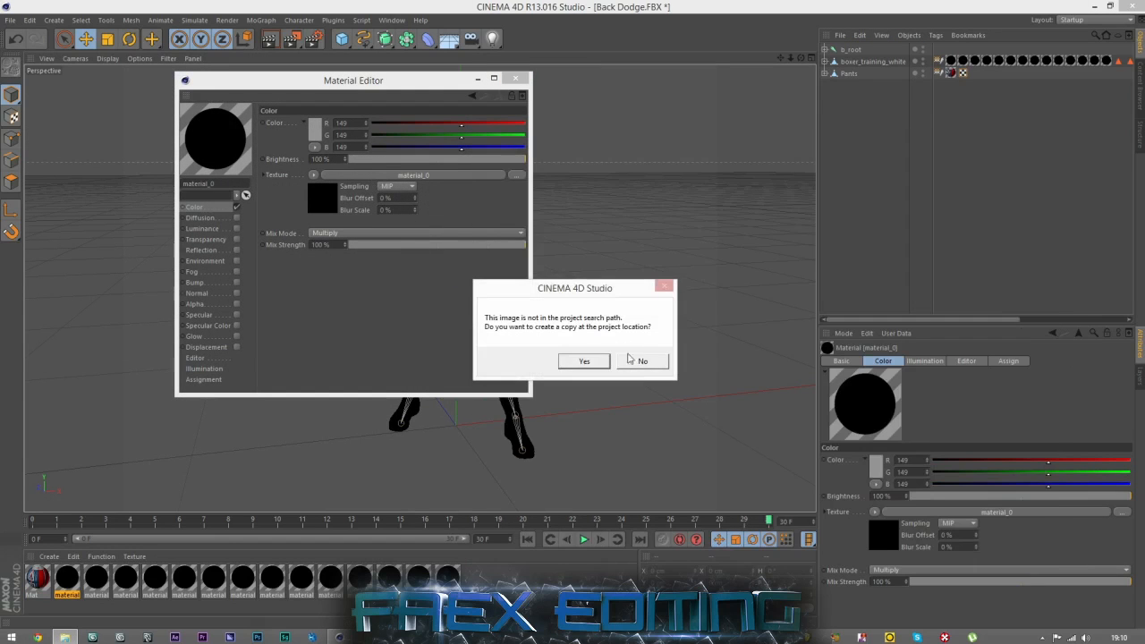
click(642, 360)
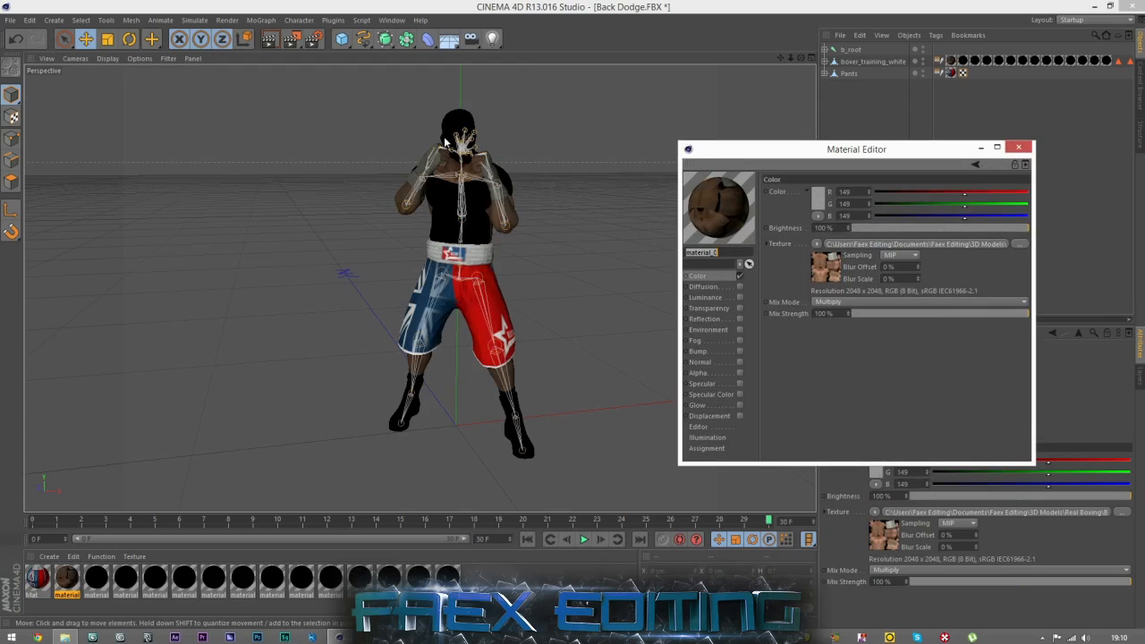
Move the Tex folder window clear of the materials and reload body_dm into material_0's Color texture, declining the project copy.
scroll(450, 142, up, 2)
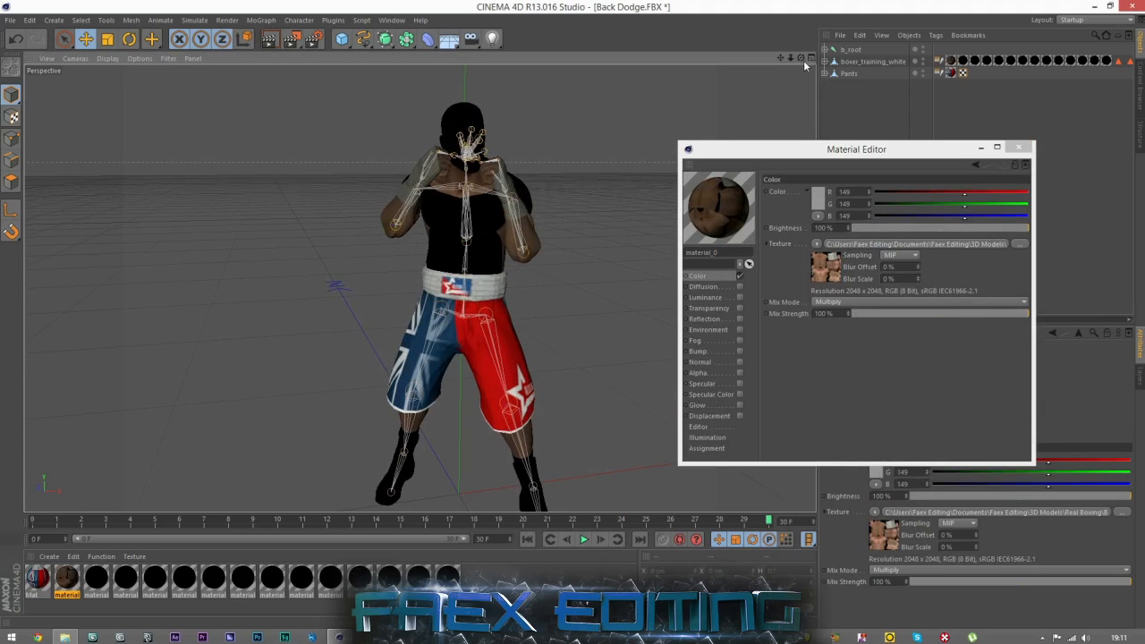
drag(800, 58, 726, 48)
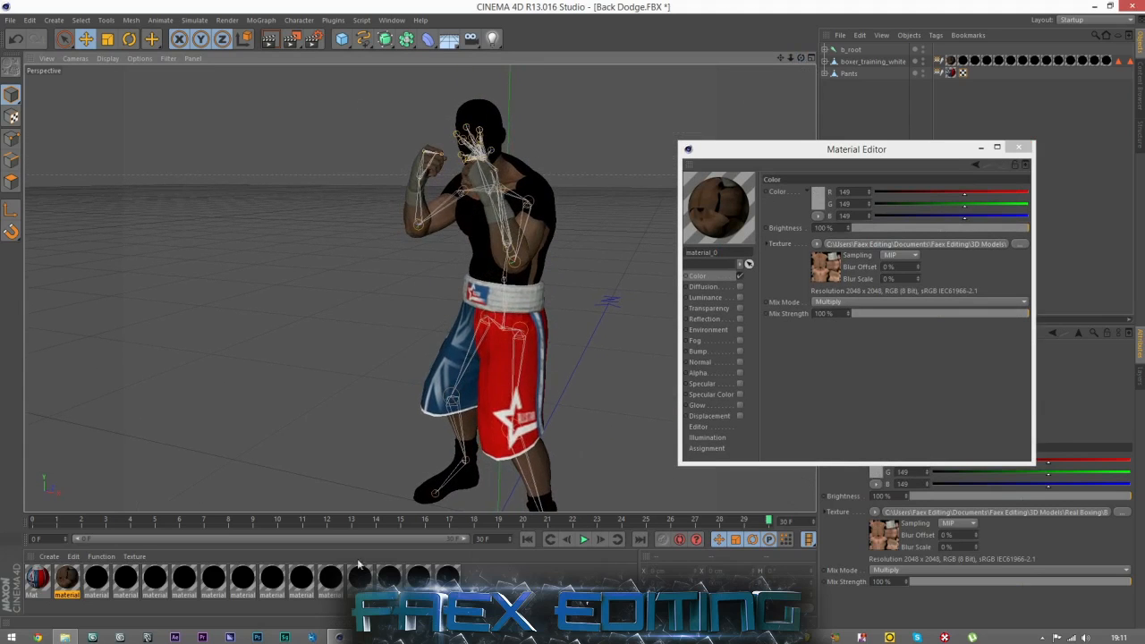
click(65, 637)
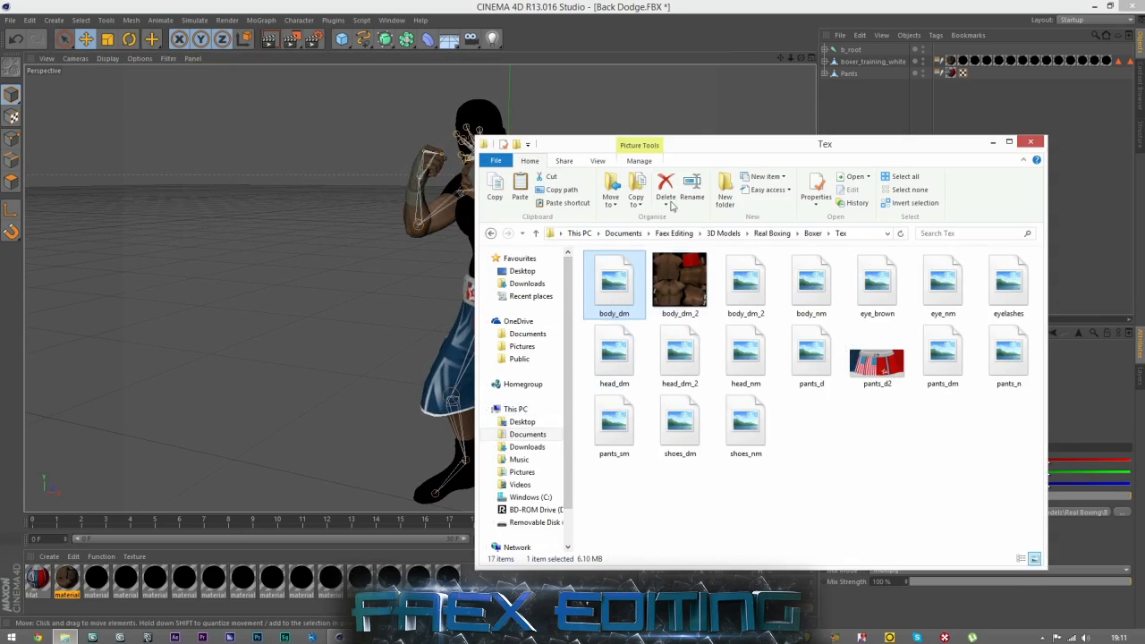
drag(677, 152, 804, 162)
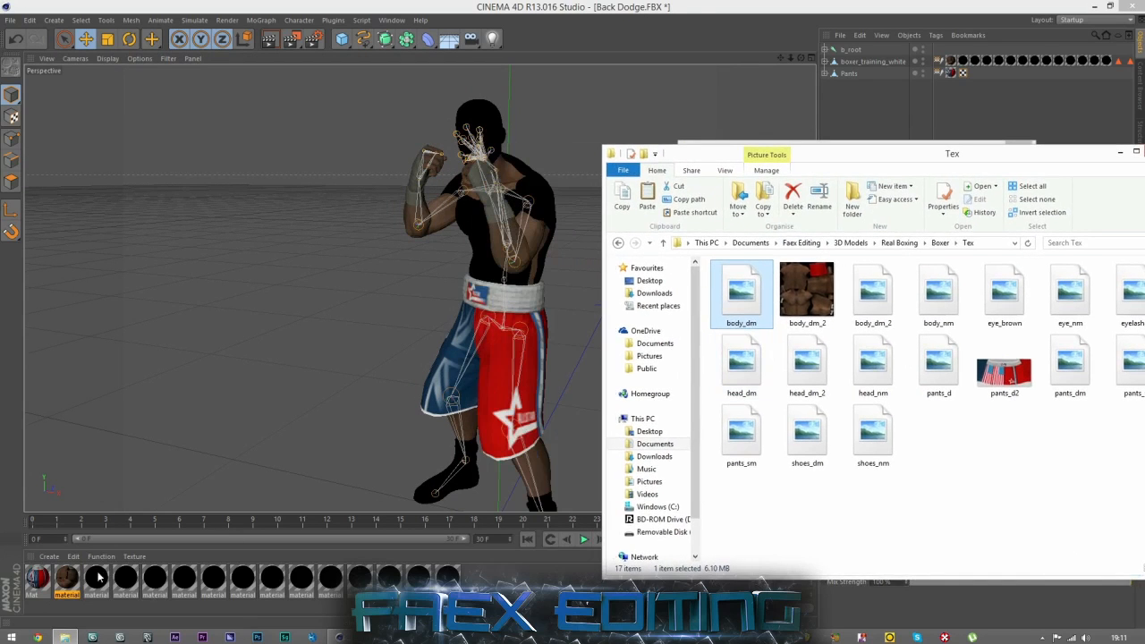
double_click(64, 578)
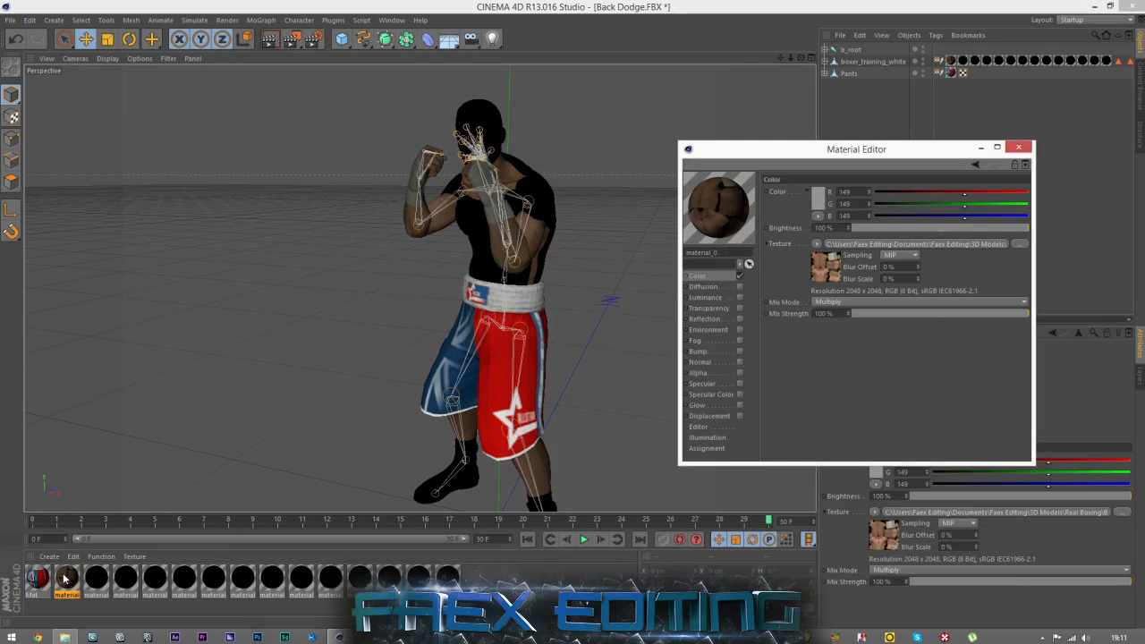
click(64, 637)
drag(817, 156, 862, 284)
drag(775, 428, 866, 243)
click(643, 361)
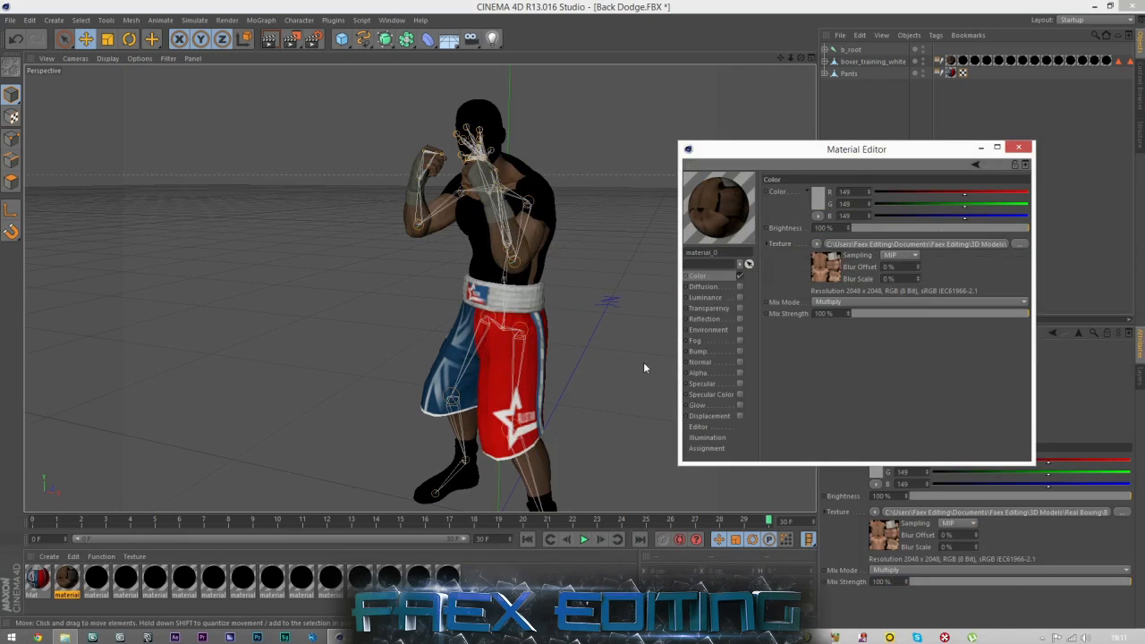
Try deleting material_1 and material_2 one at a time to identify the parts that use them, undoing each deletion.
click(96, 579)
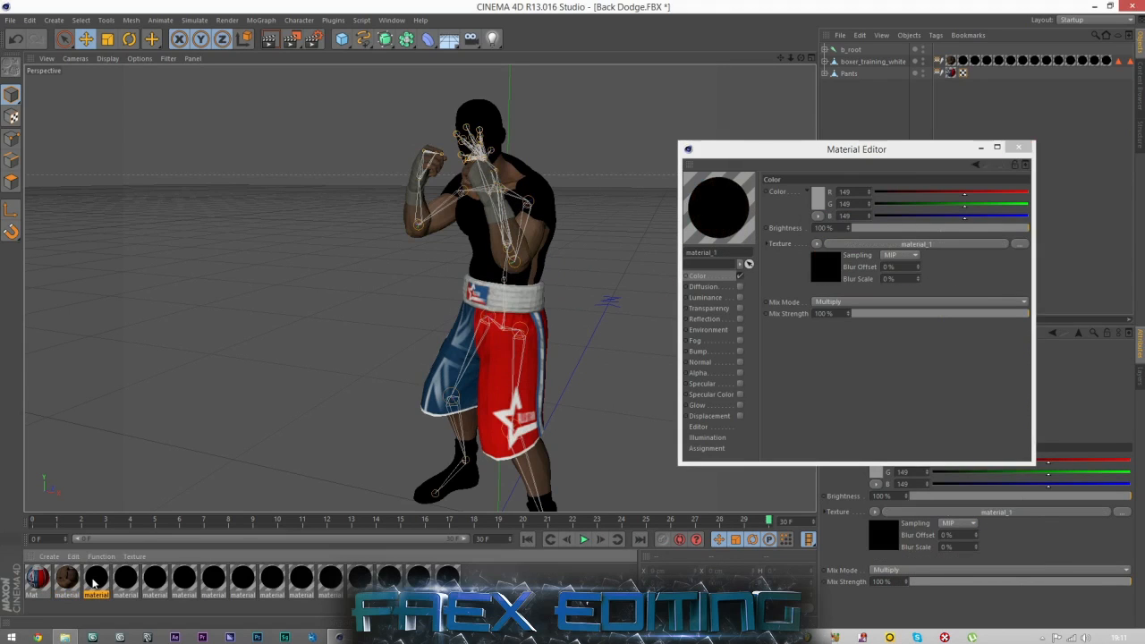
key(Delete)
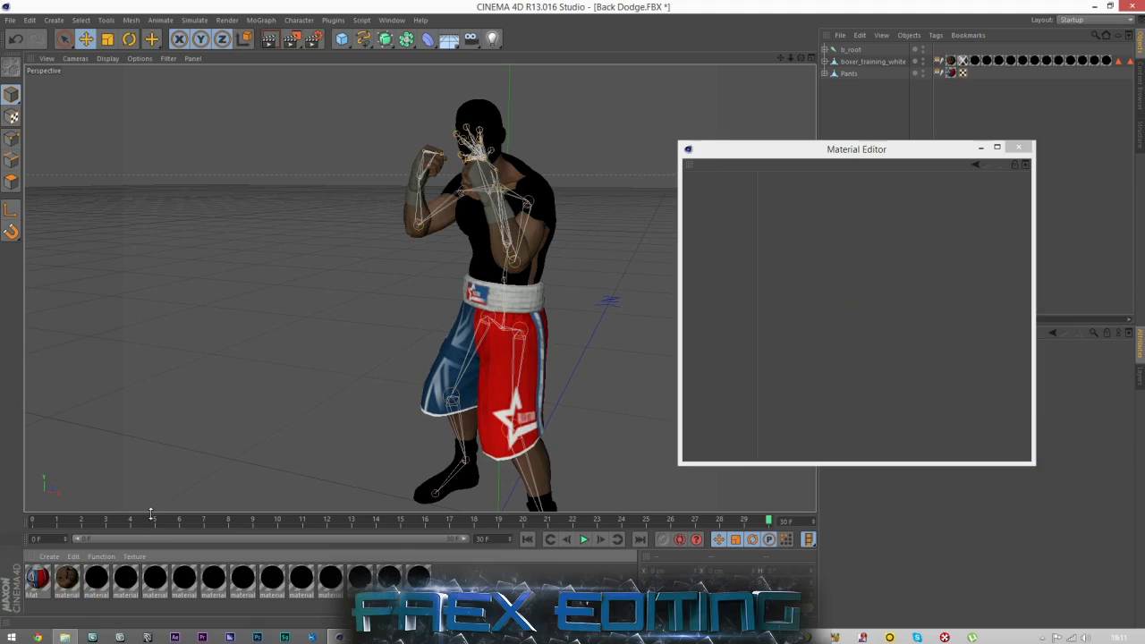
key(ctrl+z)
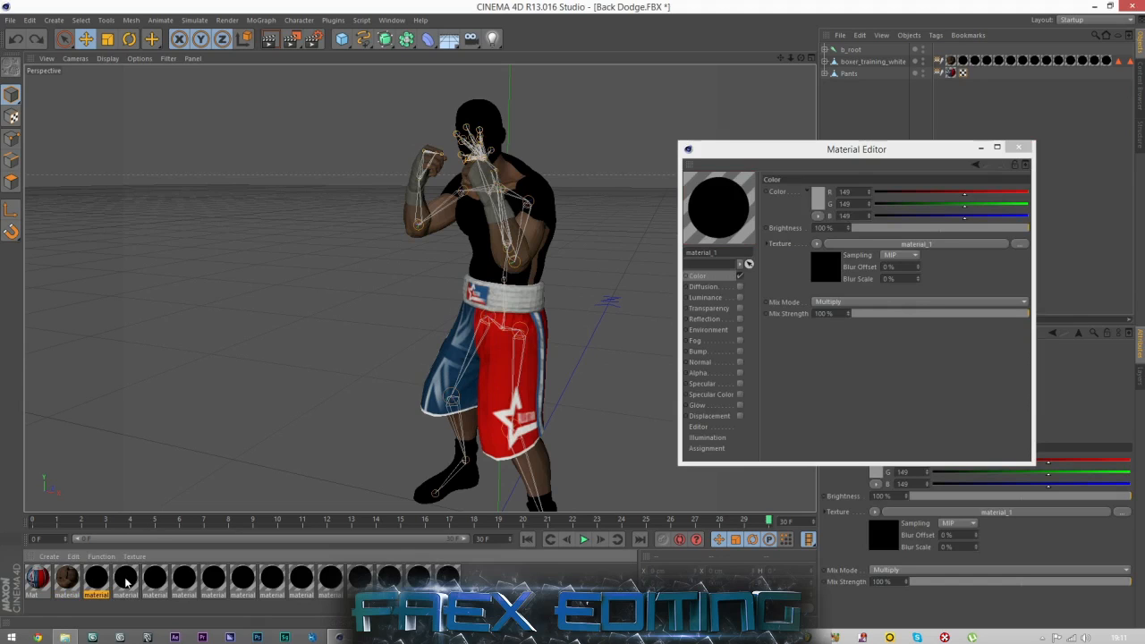
click(126, 582)
key(Delete)
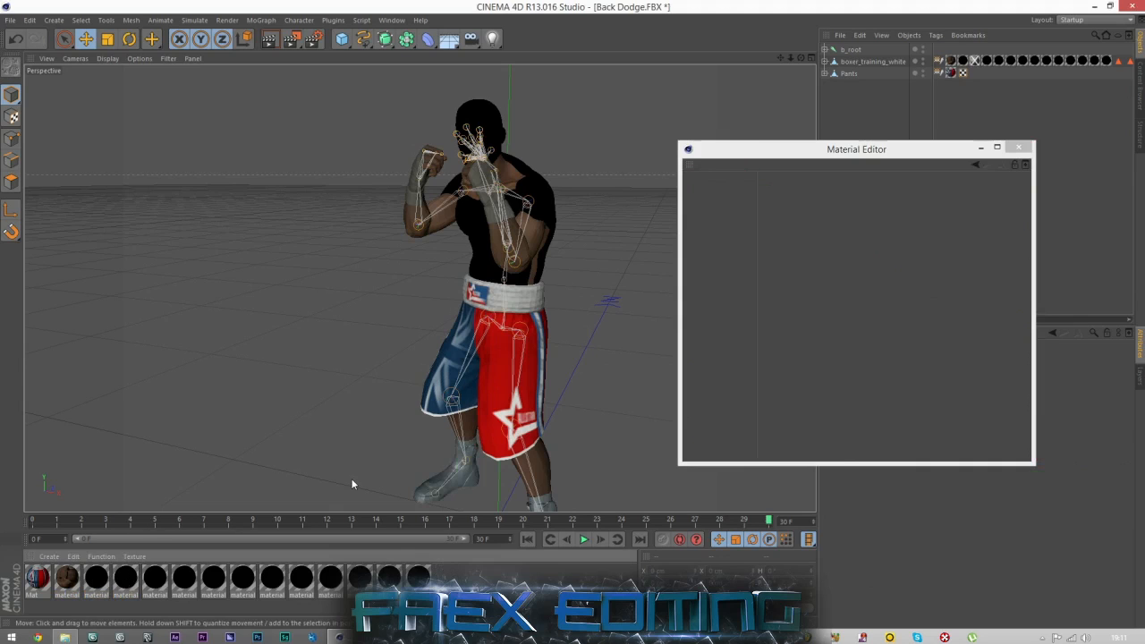
scroll(383, 421, down, 2)
scroll(476, 465, up, 2)
key(ctrl+z)
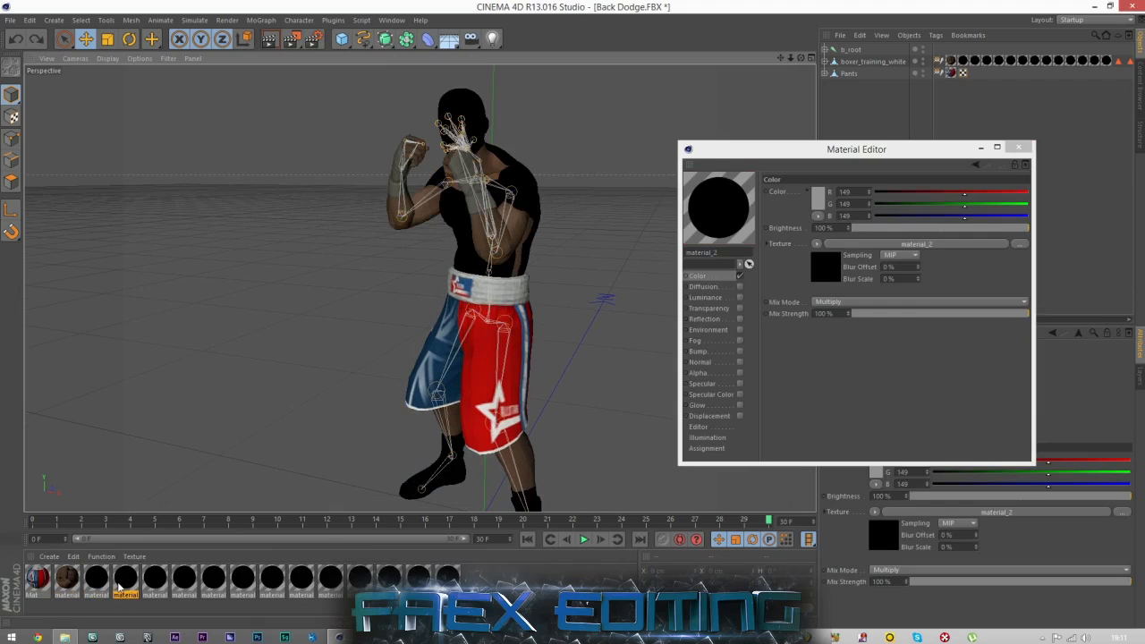
Load shoes_dm from the Tex folder as material_2's Color texture, without copying it to the project location.
double_click(117, 582)
click(64, 637)
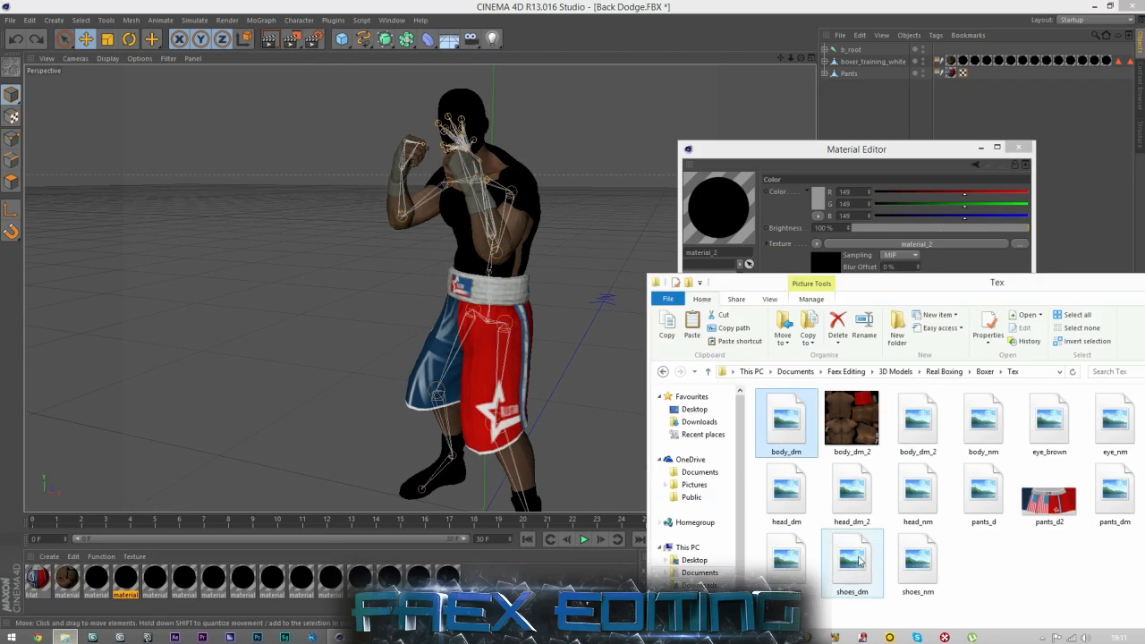
drag(851, 559, 874, 243)
click(640, 362)
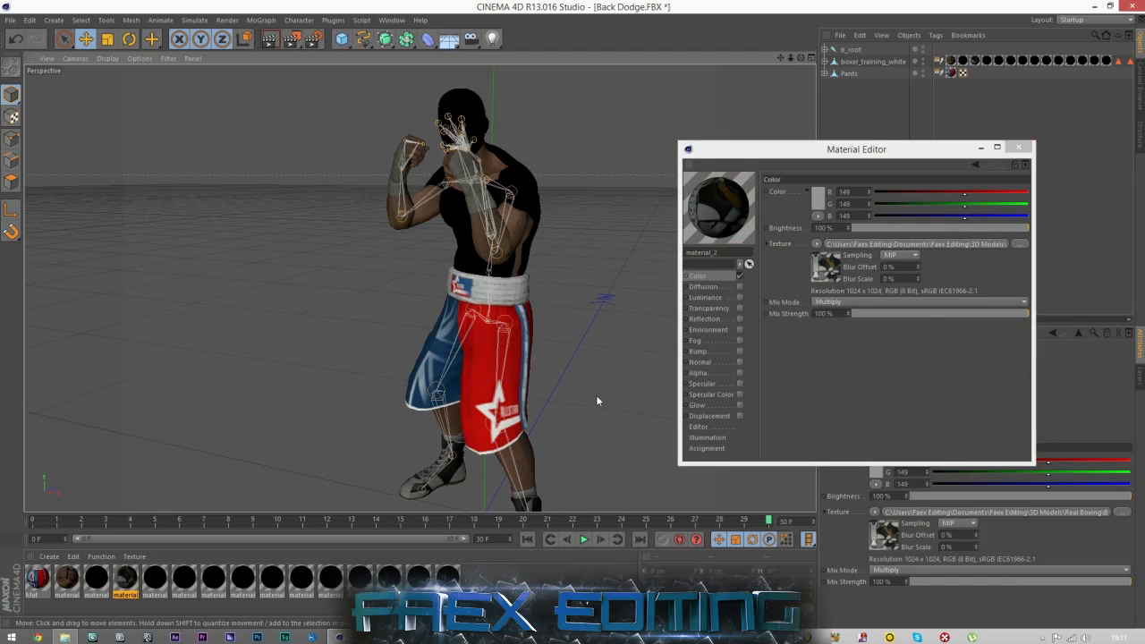
Try deleting material_3 to identify the part that uses it, and undo the deletion.
click(153, 576)
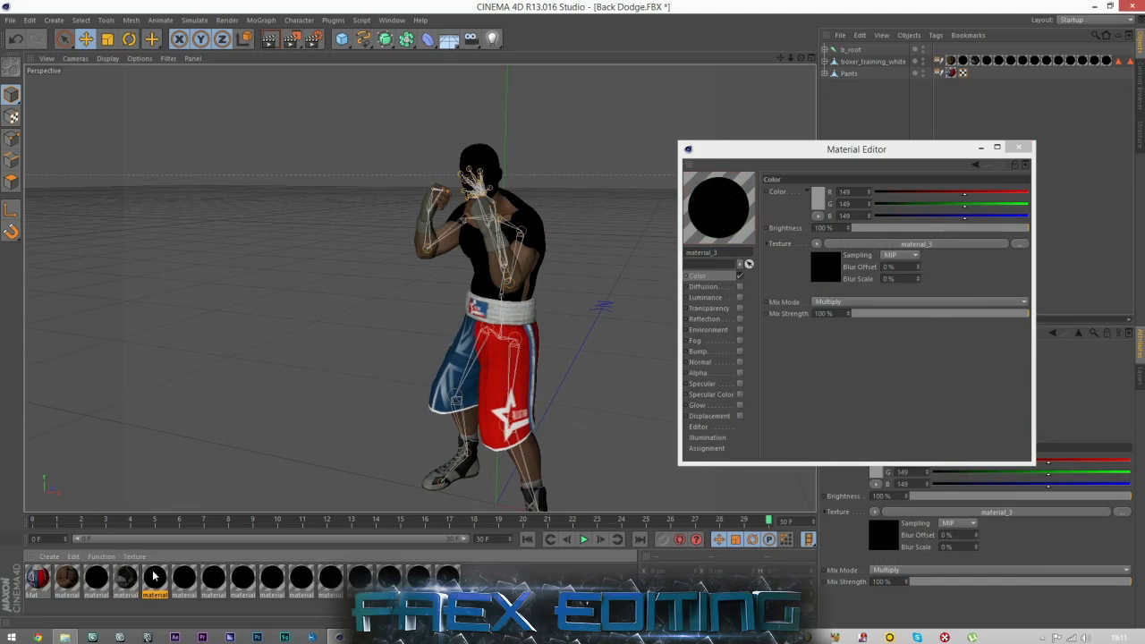
key(Delete)
key(ctrl+z)
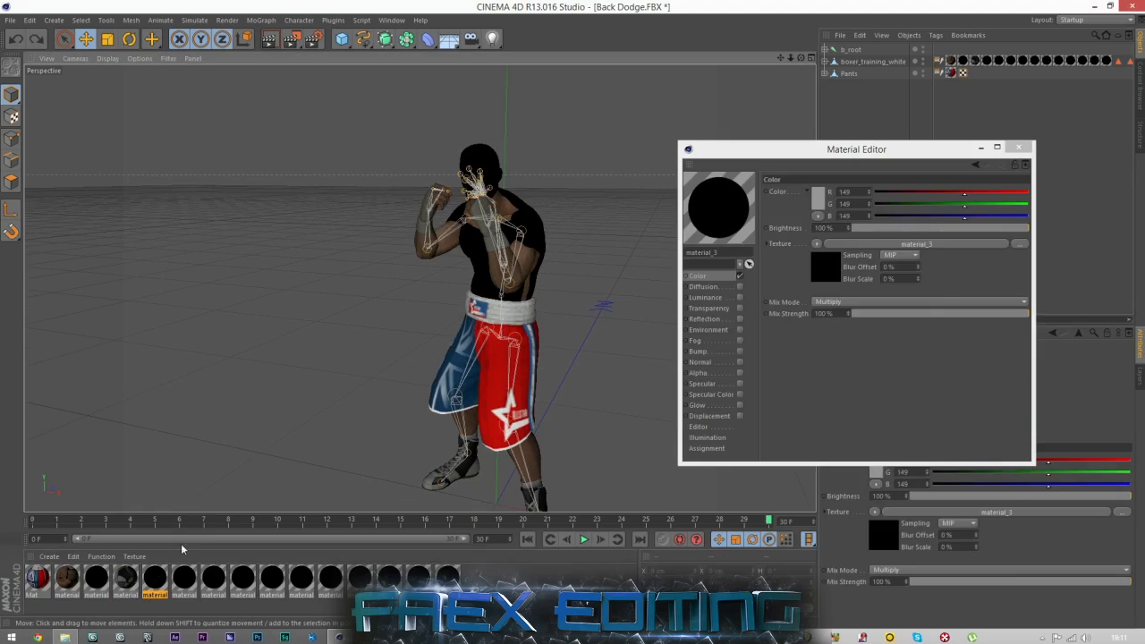
Load head_dm from the Tex folder as material_3's Color texture, without copying it to the project location.
click(64, 636)
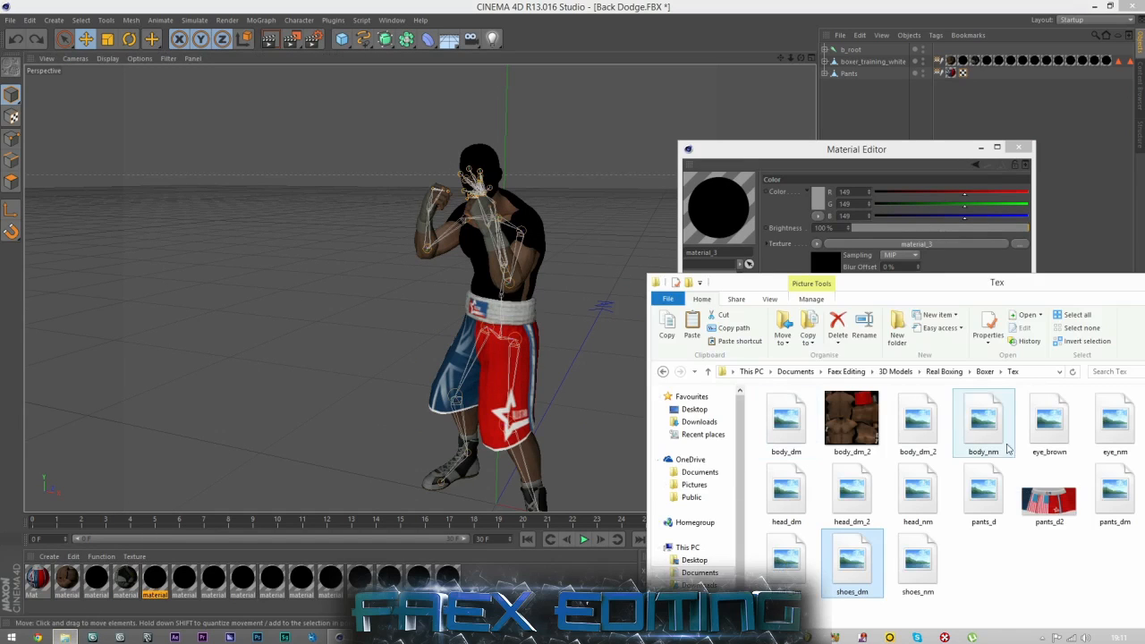
drag(787, 492, 906, 246)
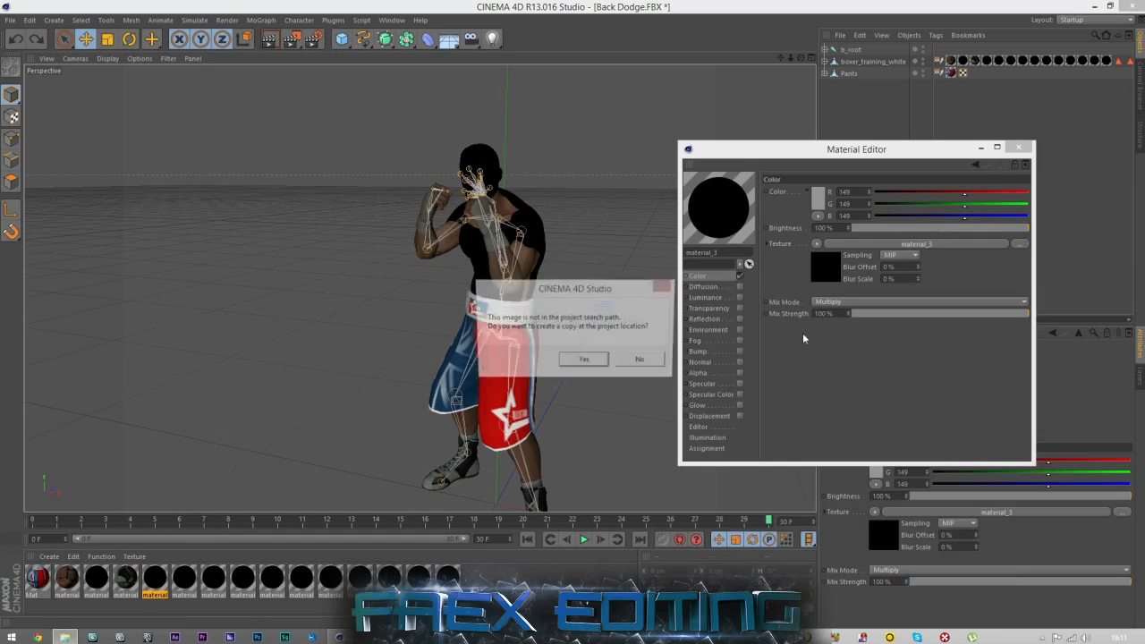
click(645, 362)
Hide the b_root skeleton in the viewport so that the boxer's face is unobstructed.
drag(800, 58, 850, 61)
scroll(509, 155, up, 4)
scroll(510, 157, up, 3)
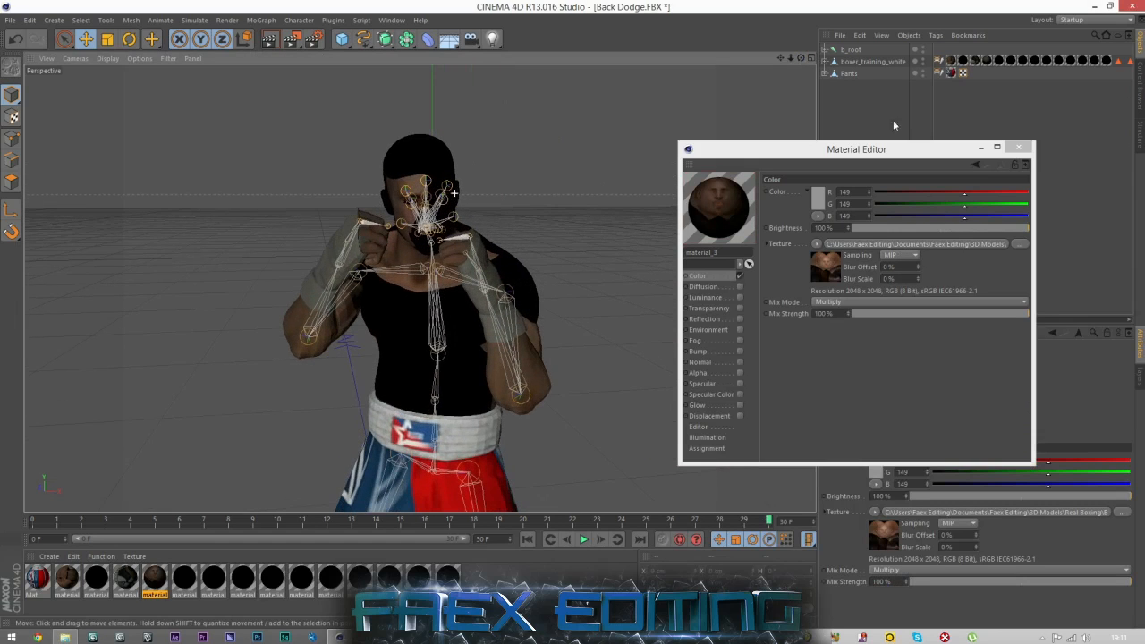
alt+click(922, 47)
alt+click(922, 48)
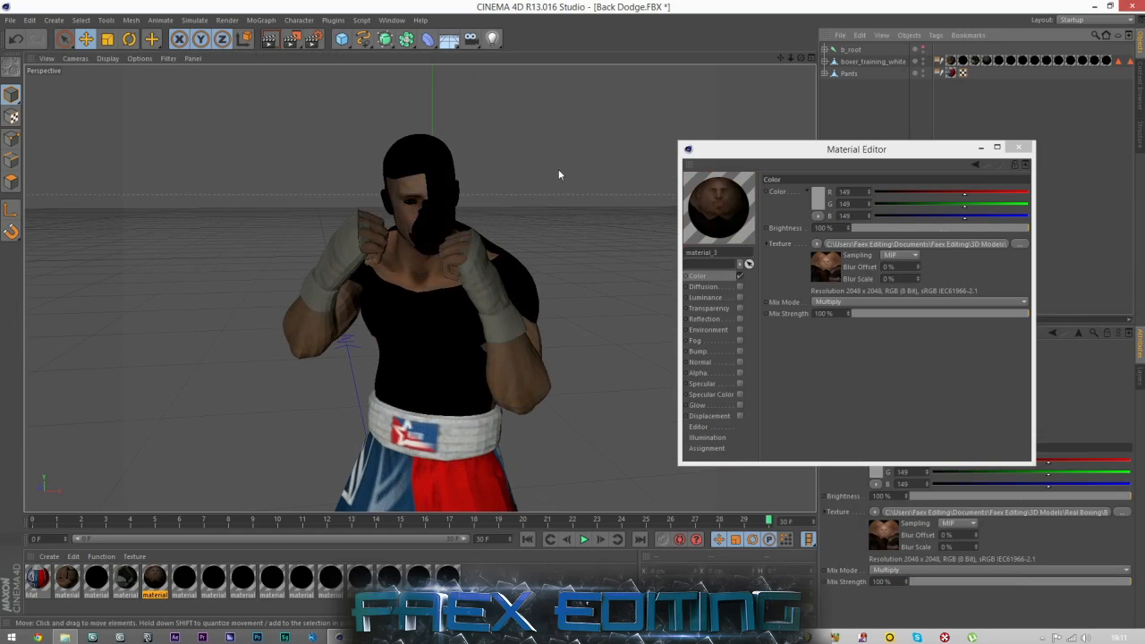
Load head_dm as material_4's Color texture as well, without copying it to the project location.
click(179, 578)
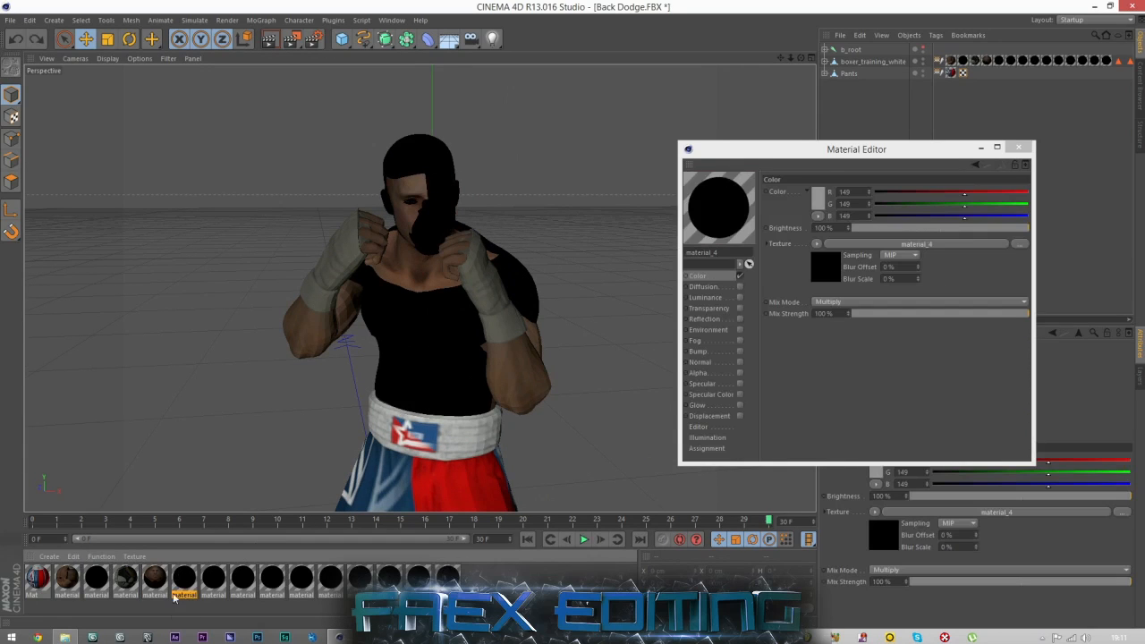
click(64, 637)
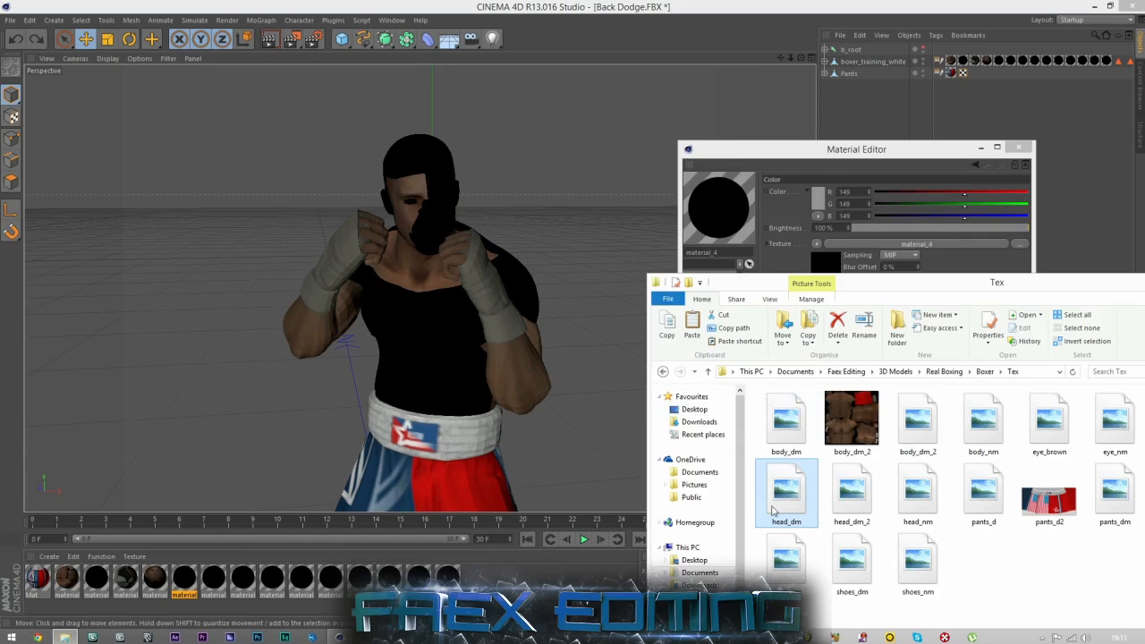
drag(885, 243, 885, 244)
click(637, 363)
Select material_6, which covers the mouth area, and load head_dm as its Color texture.
click(214, 579)
click(244, 580)
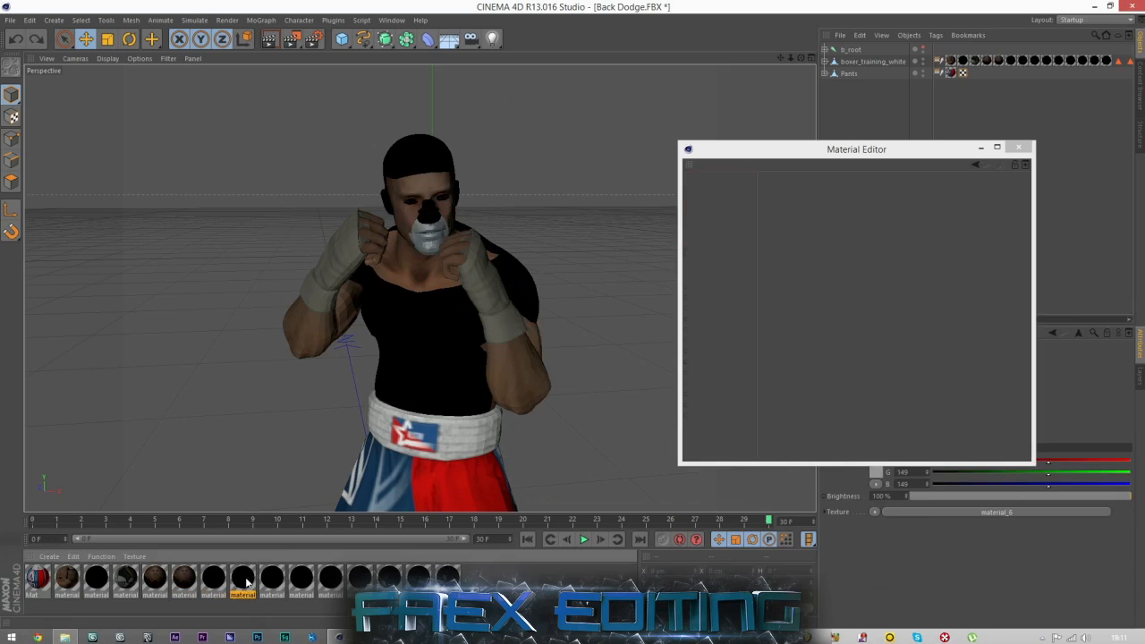
click(64, 637)
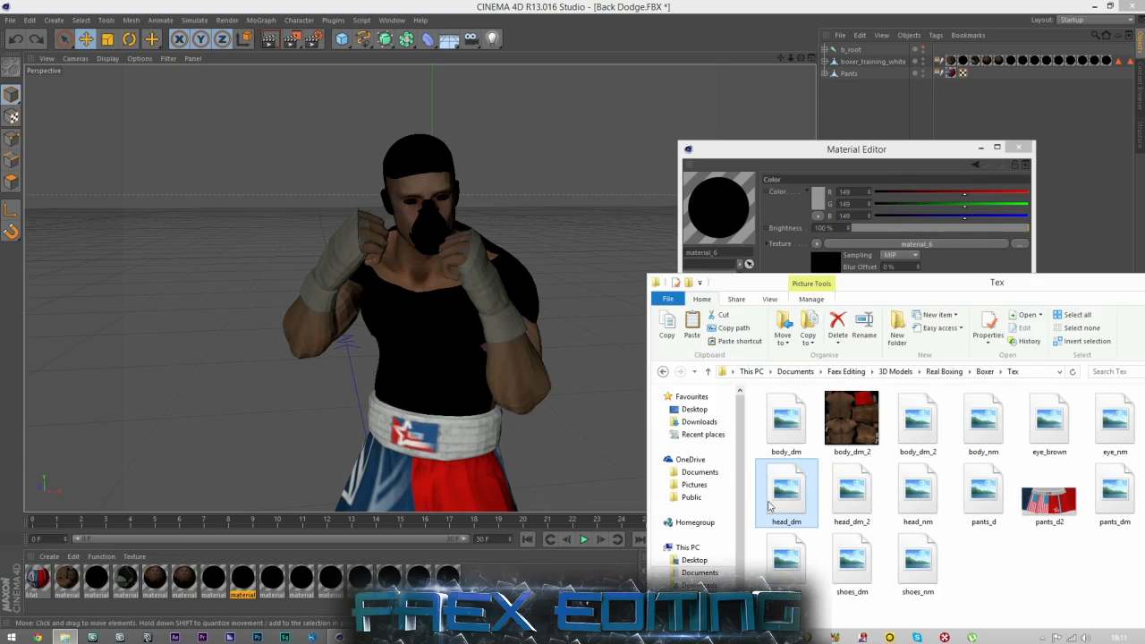
drag(869, 244, 871, 244)
click(586, 362)
Load head_dm as the Color texture of material_5, which covers the nose area.
click(213, 579)
click(64, 637)
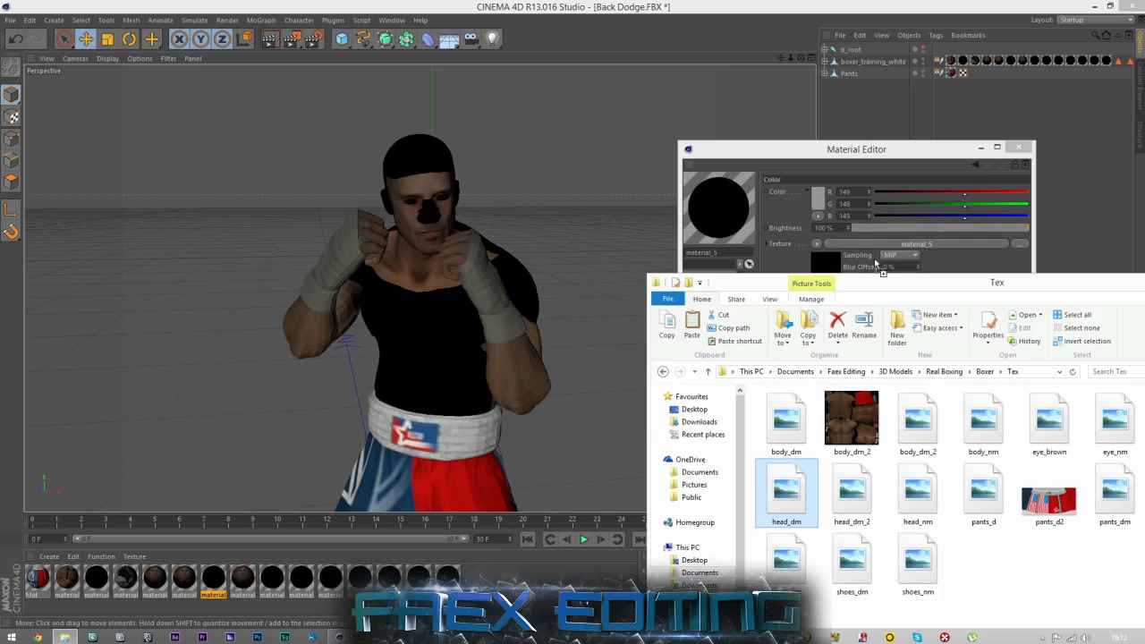
drag(872, 249, 872, 248)
click(586, 362)
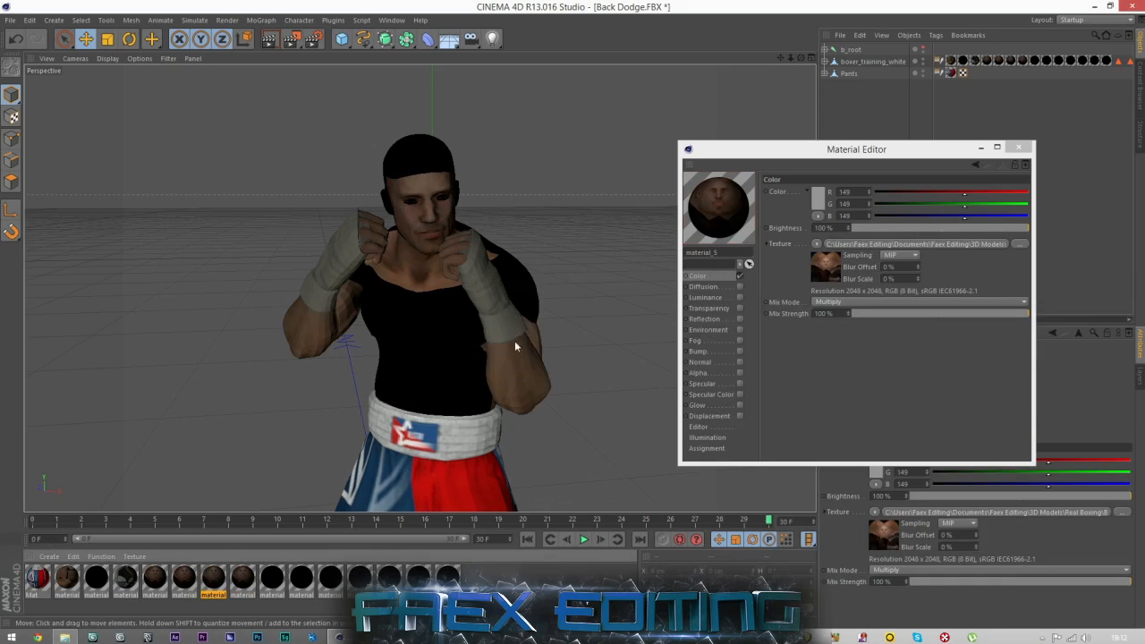
Try deleting material_7 to identify the part that uses it, and undo the deletion.
click(239, 583)
click(265, 586)
key(Delete)
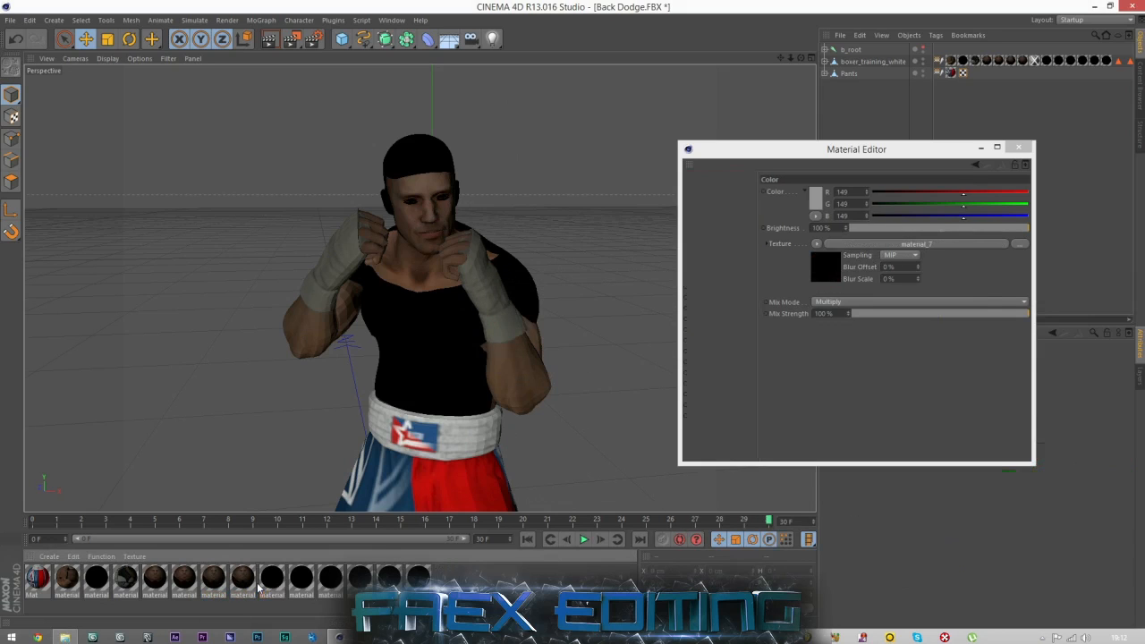
Load body_dm as material_7's Color texture, without copying it to the project location.
click(272, 580)
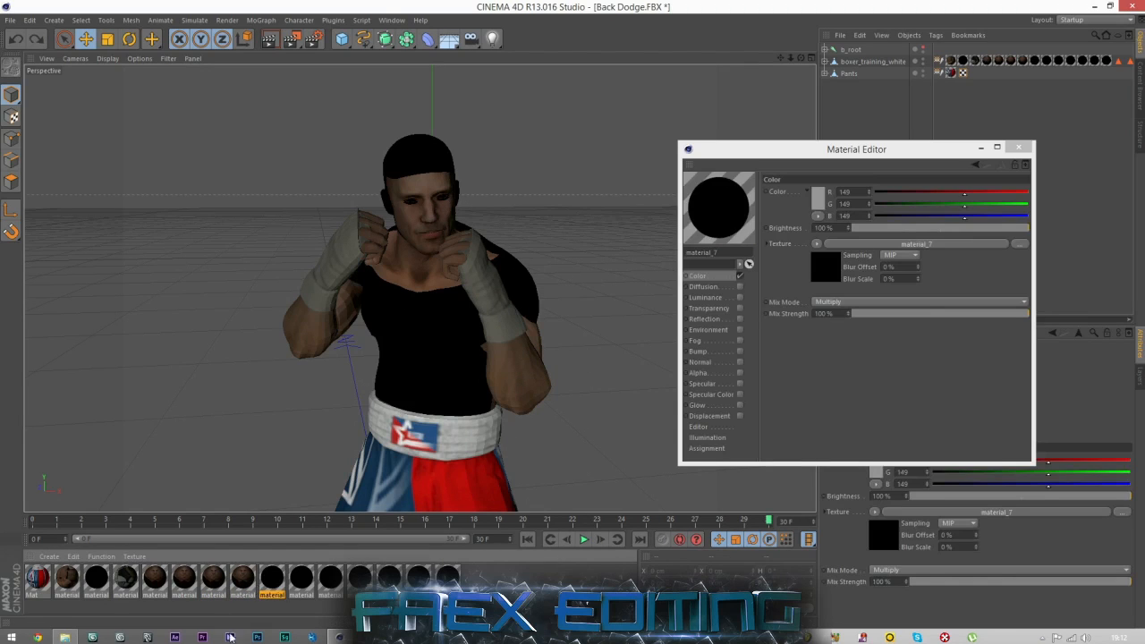
click(65, 637)
drag(817, 497, 841, 244)
click(640, 362)
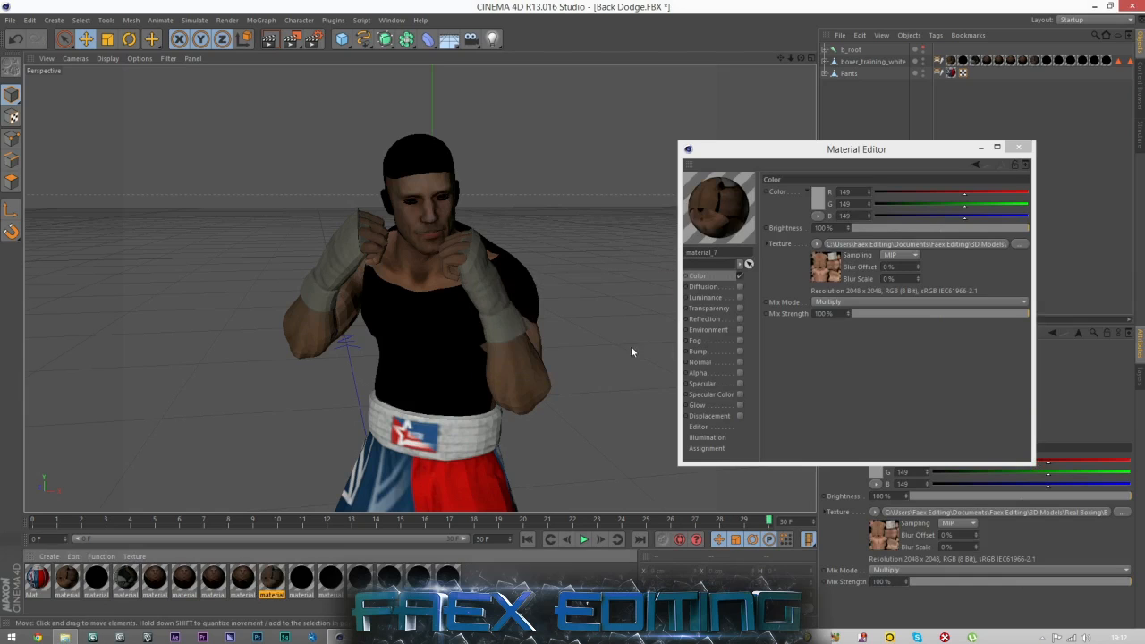
Try deleting the remaining black materials from material_8 onwards one at a time to identify their parts, undoing each deletion.
key(Delete)
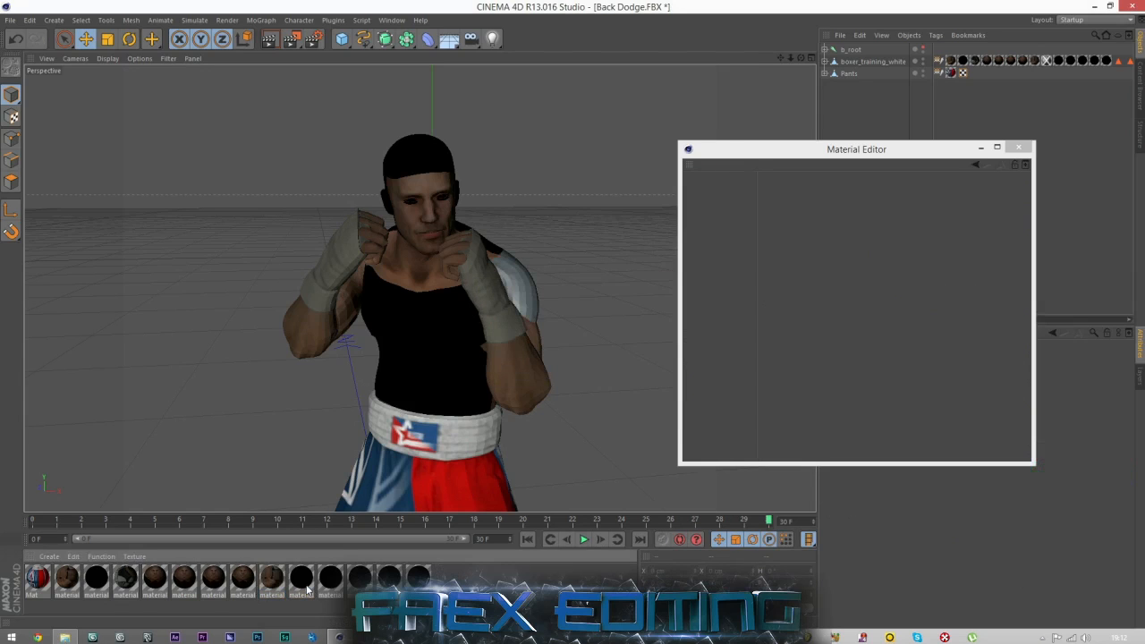
key(ctrl+z)
click(328, 586)
key(Delete)
key(ctrl+z)
click(359, 585)
key(Delete)
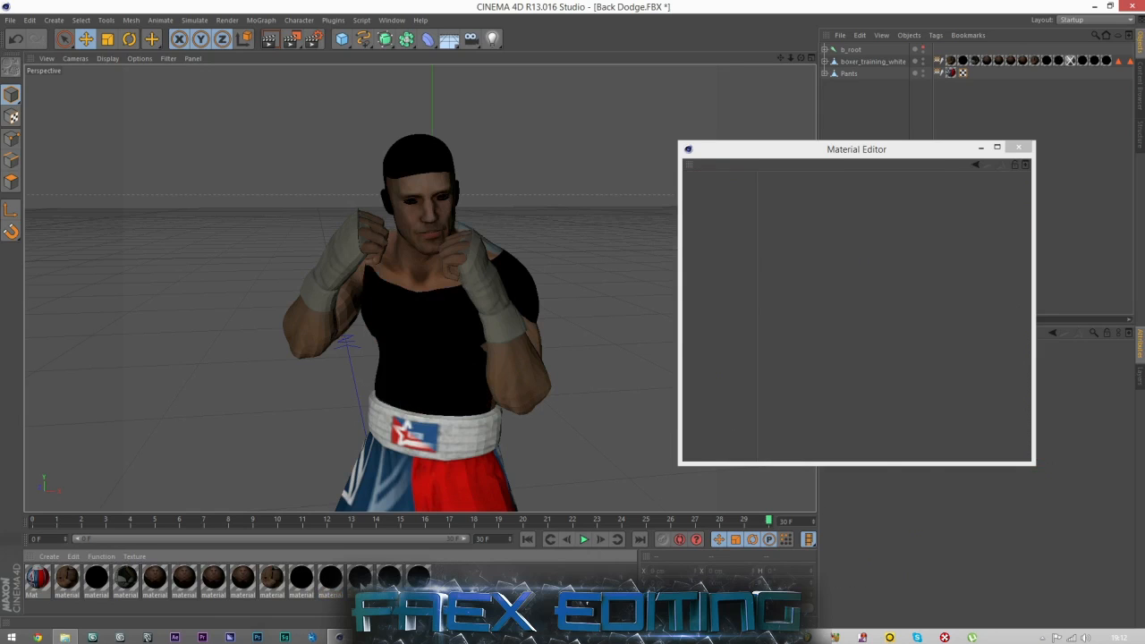
key(ctrl+z)
click(390, 583)
key(Delete)
key(ctrl+z)
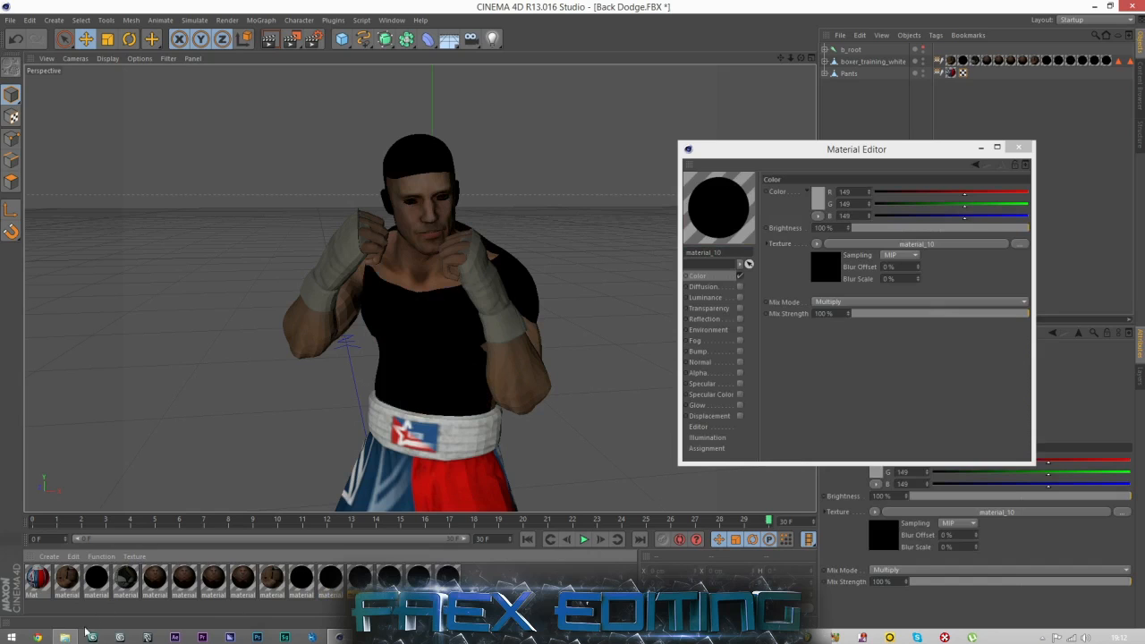
Load body_dm as the Color texture of material_10 and material_9, without copying it to the project location.
click(68, 636)
drag(769, 441, 902, 243)
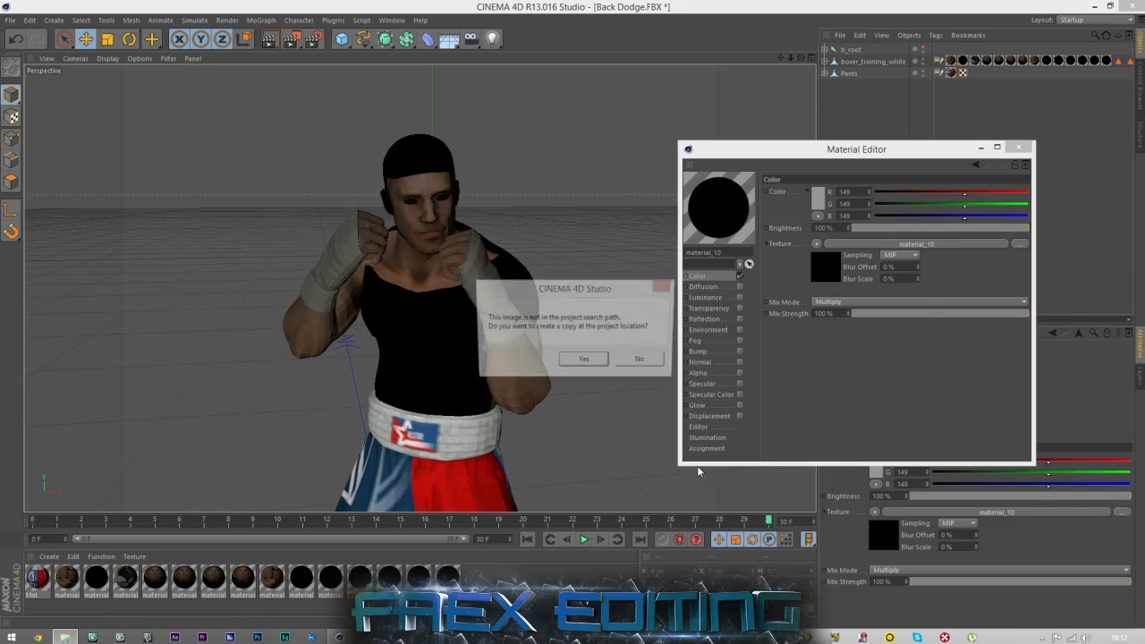
click(630, 360)
click(331, 578)
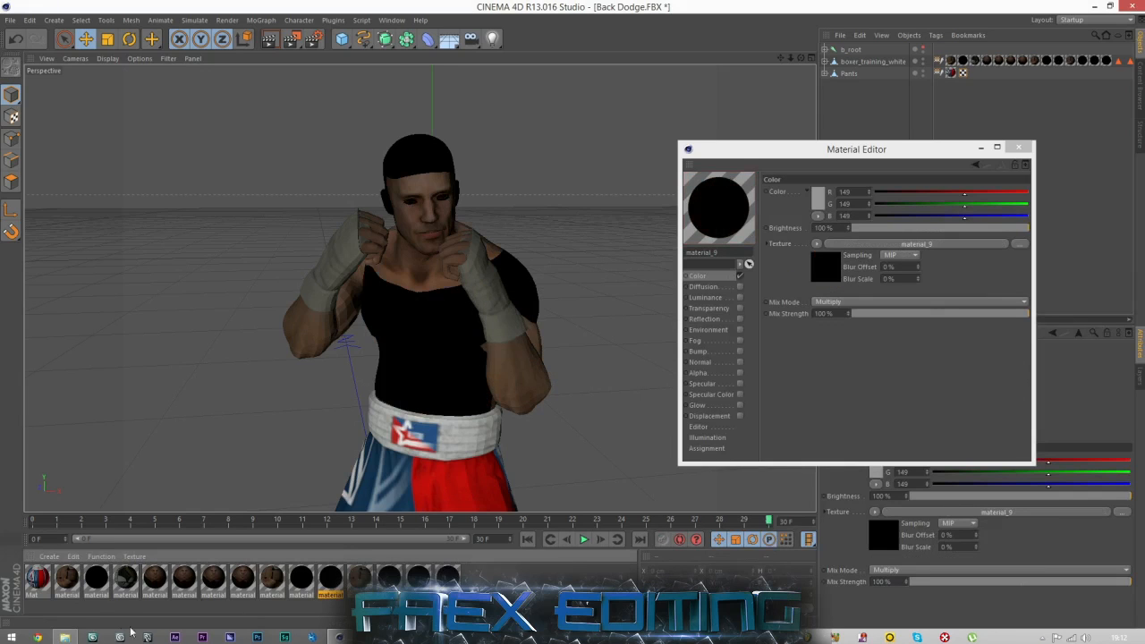
click(64, 636)
drag(884, 244, 890, 245)
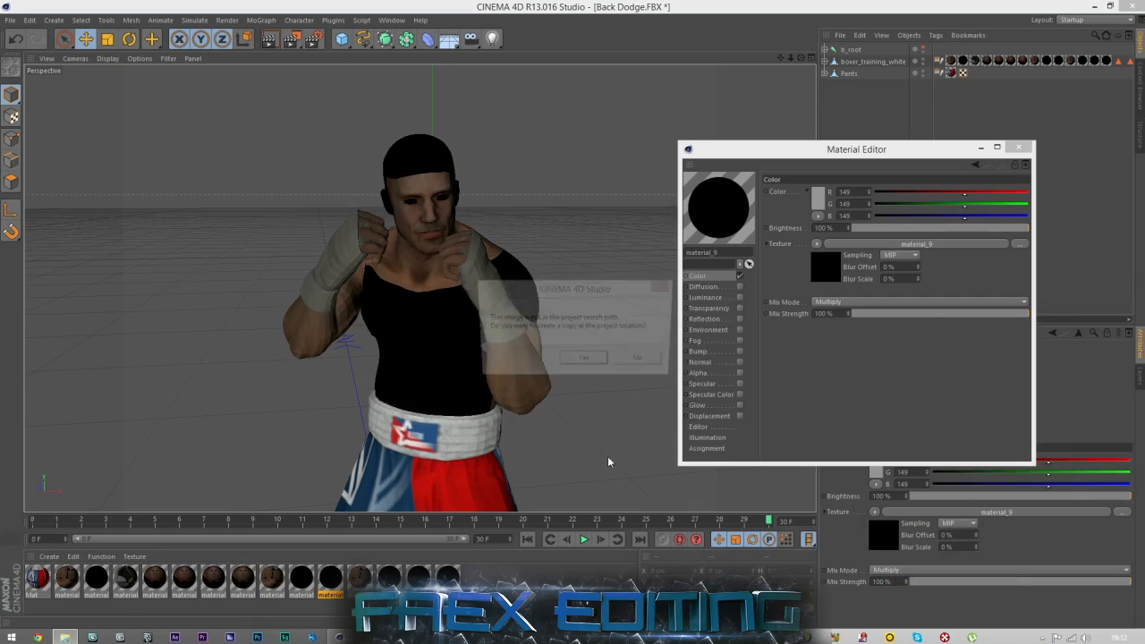
click(635, 359)
Load body_dm as the Color texture of material_8, declining the copy at the project location.
click(273, 579)
click(302, 578)
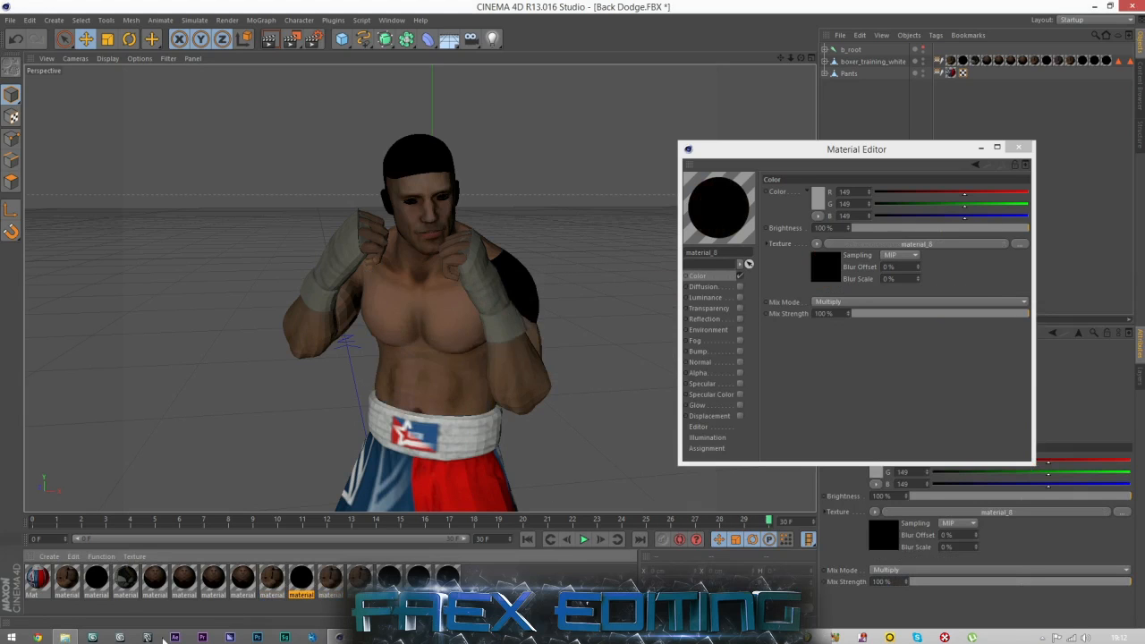
click(65, 636)
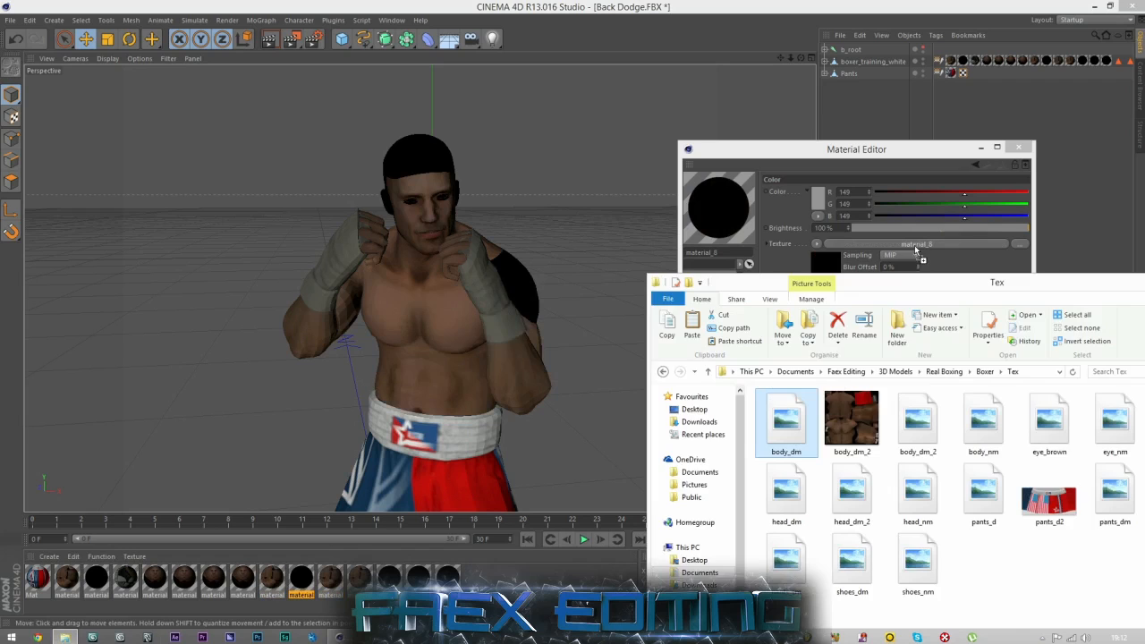
drag(915, 252, 913, 247)
click(636, 359)
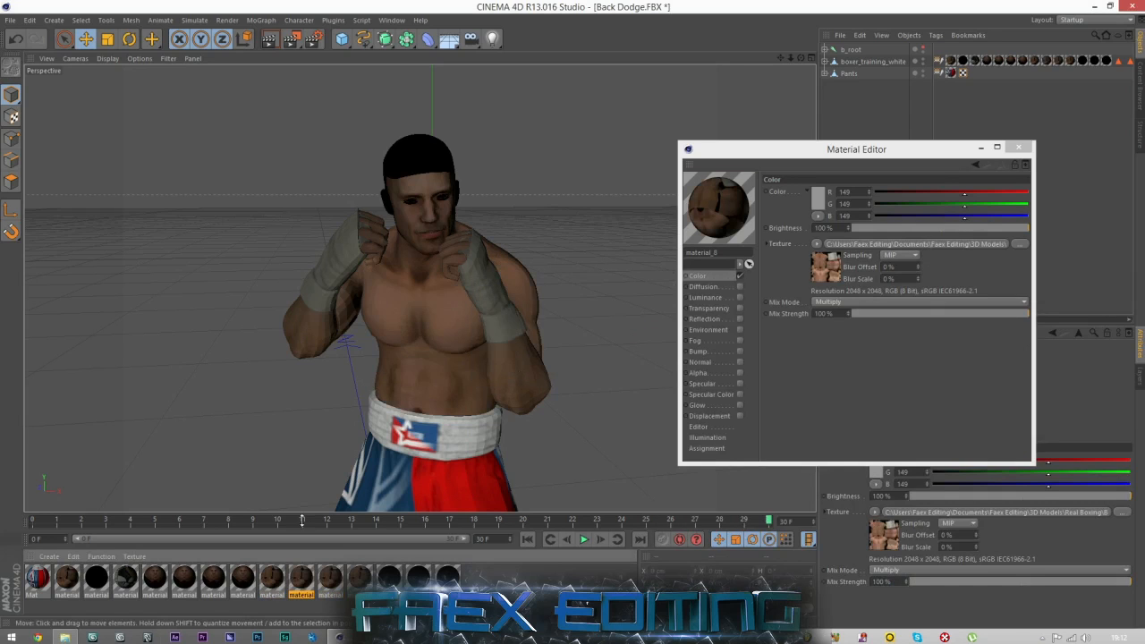
Load the dark 256 x 256 image from the Tex folder as material_11's Color texture, without creating a project copy.
click(389, 577)
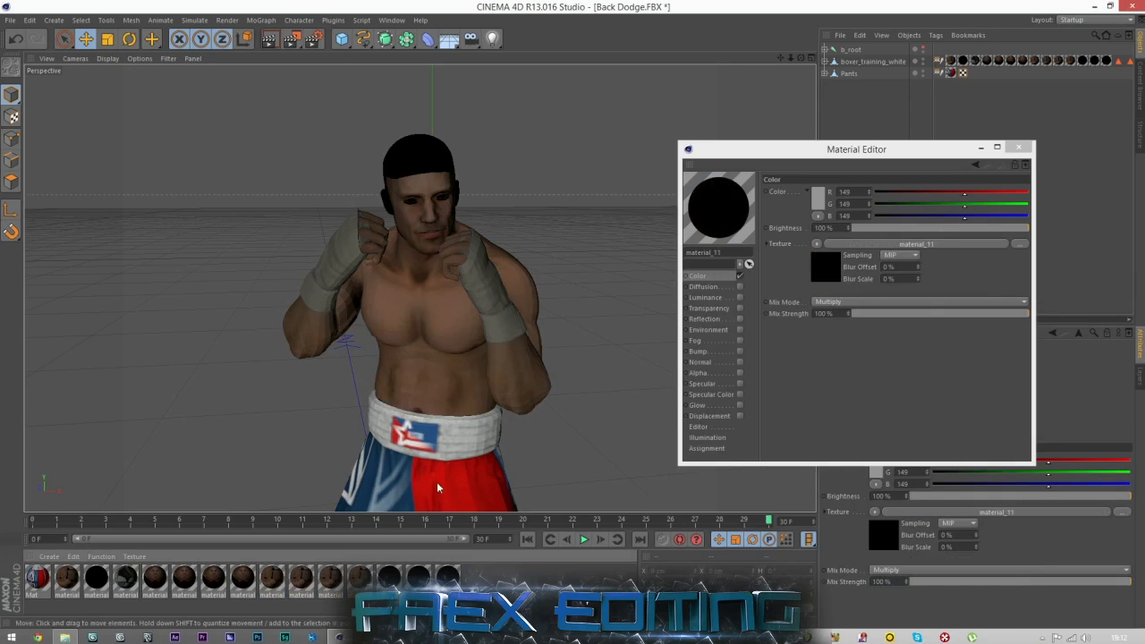
click(64, 636)
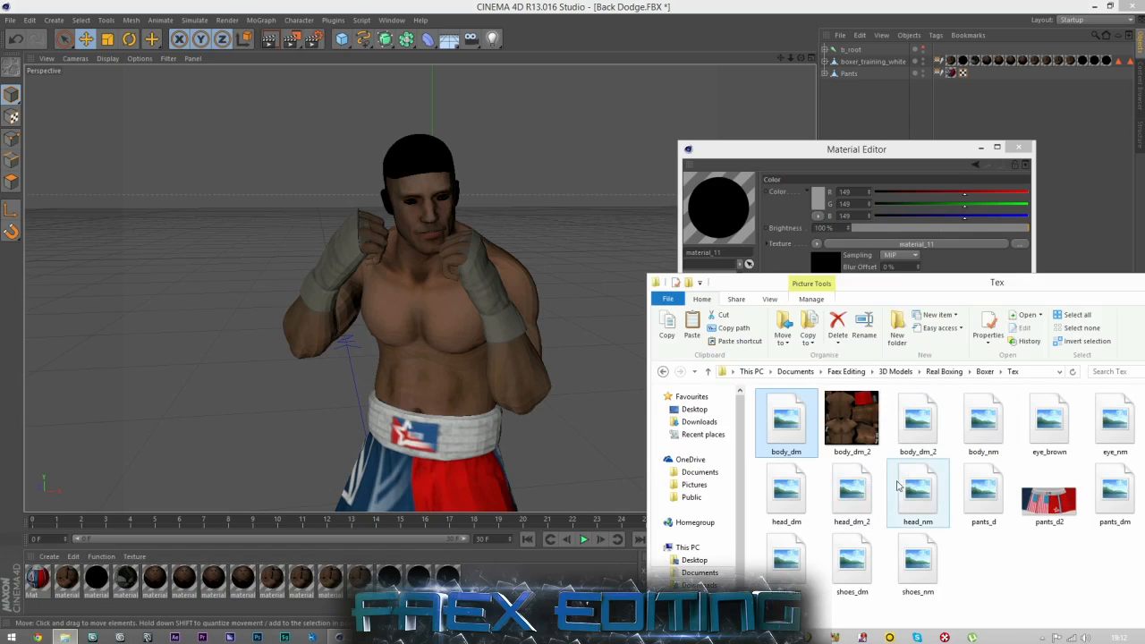
drag(1073, 293, 990, 329)
drag(1096, 460, 871, 254)
click(617, 359)
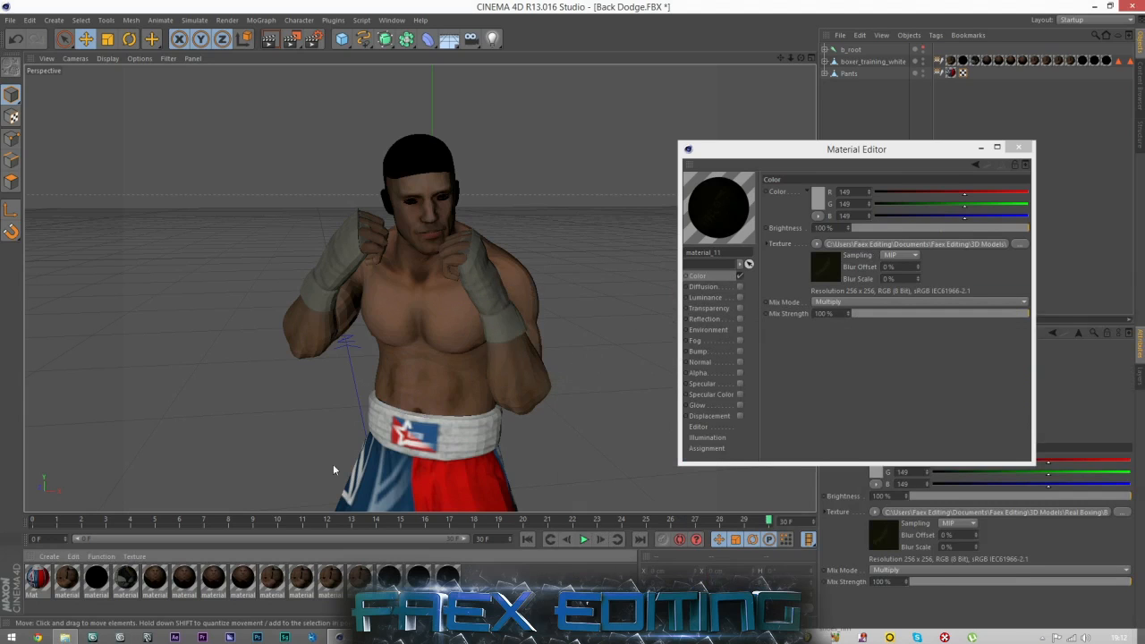
Try deleting material_12 to identify the part that uses it, and undo the deletion.
click(417, 579)
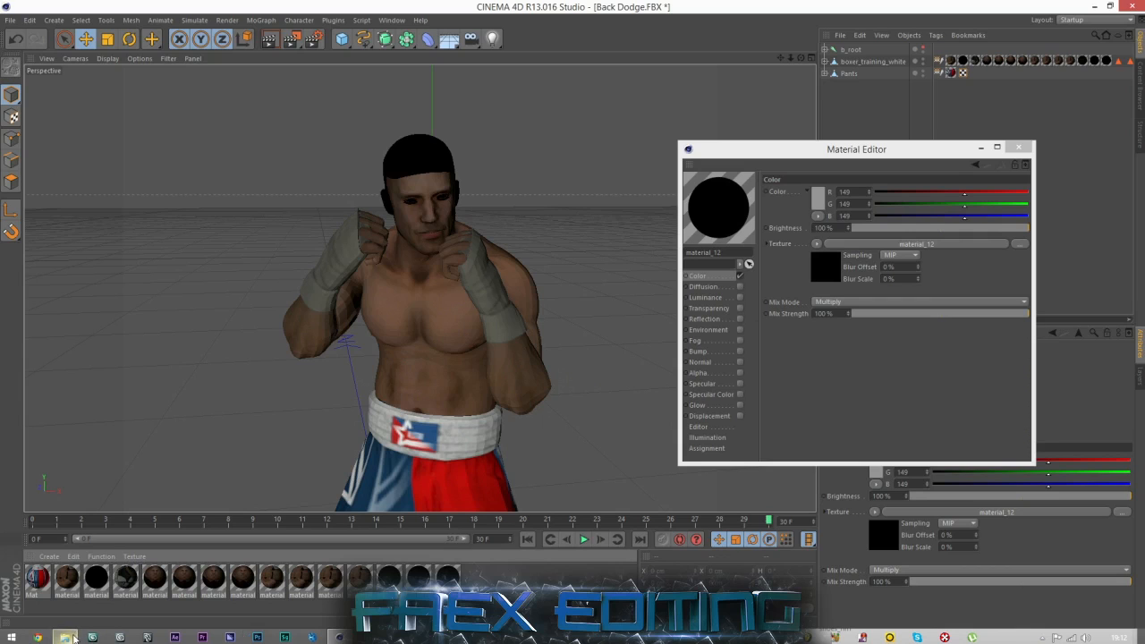
click(67, 637)
click(418, 580)
key(Delete)
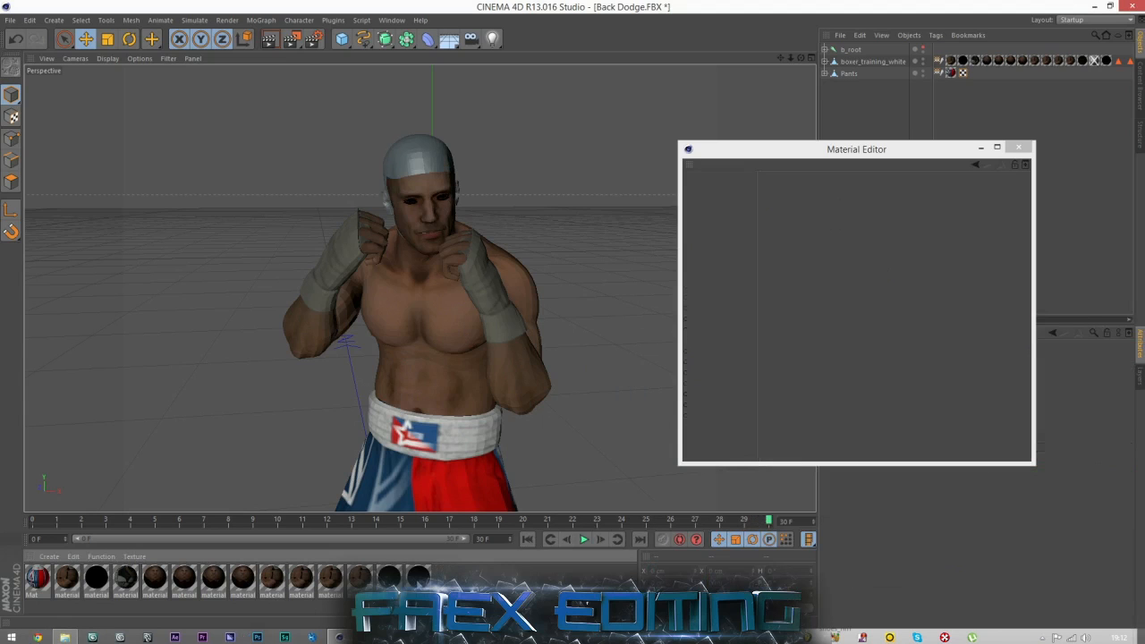
key(ctrl+z)
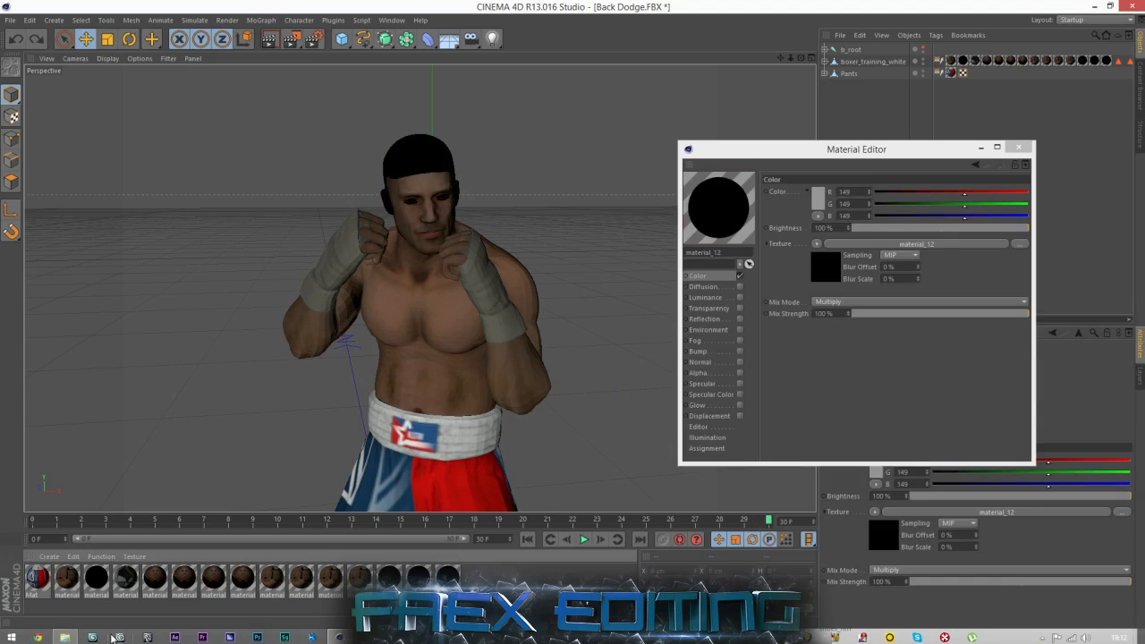
Load head_dm as material_12's Color texture, without copying it to the project location.
click(64, 637)
drag(700, 544, 903, 250)
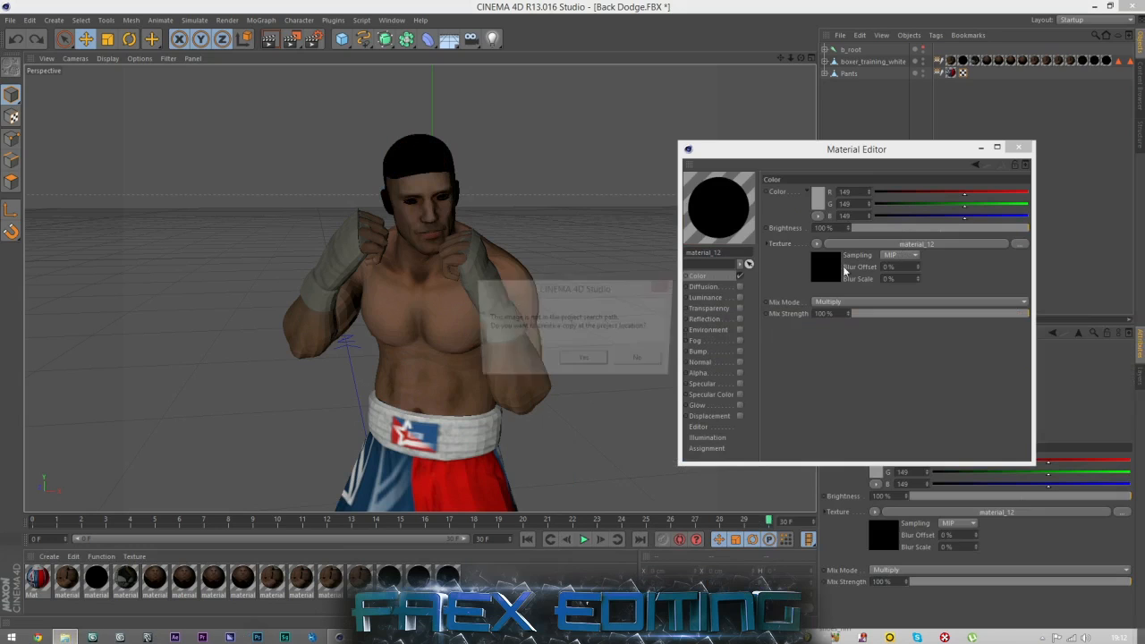
click(638, 361)
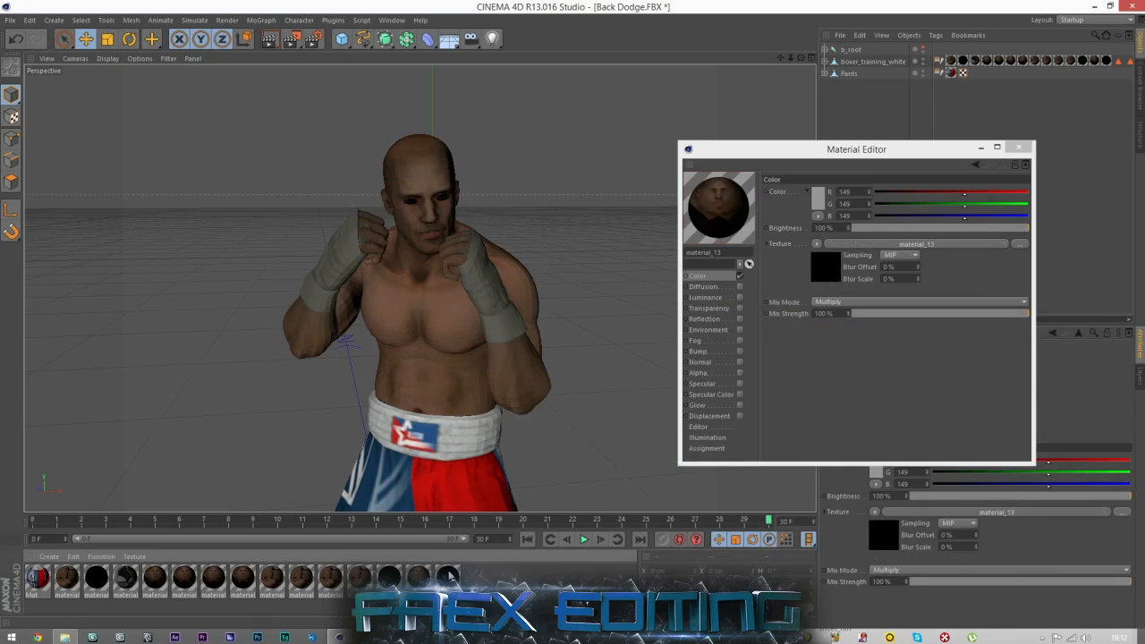
Test material_13 by deleting and restoring it, and load eye_brown as its Color texture without making a project copy.
key(Delete)
key(ctrl+z)
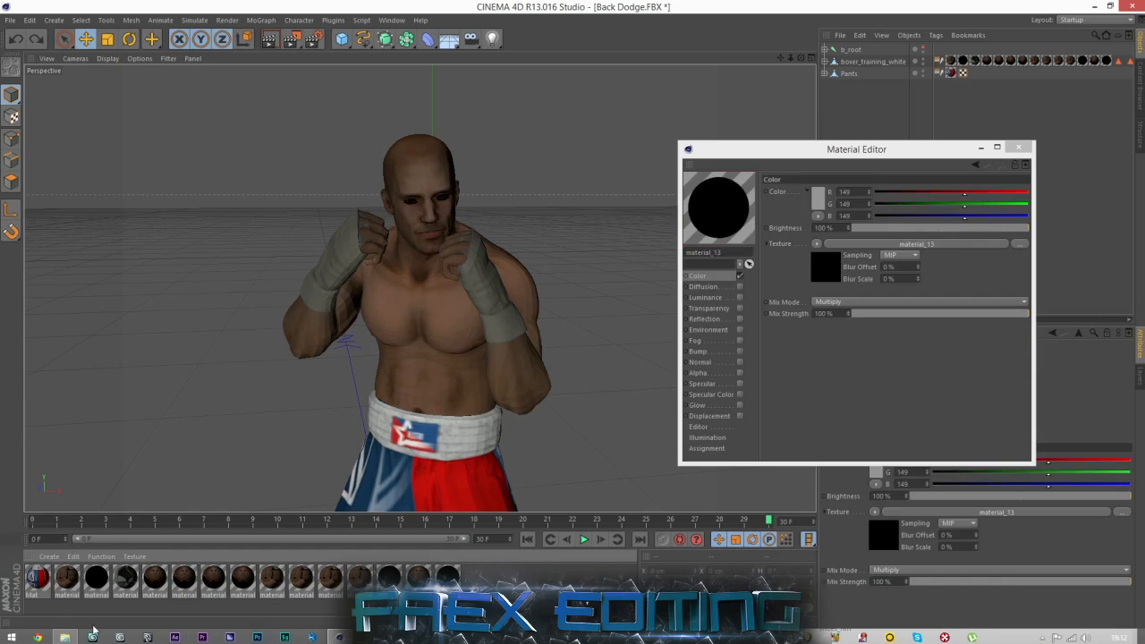
click(65, 636)
drag(984, 465, 914, 249)
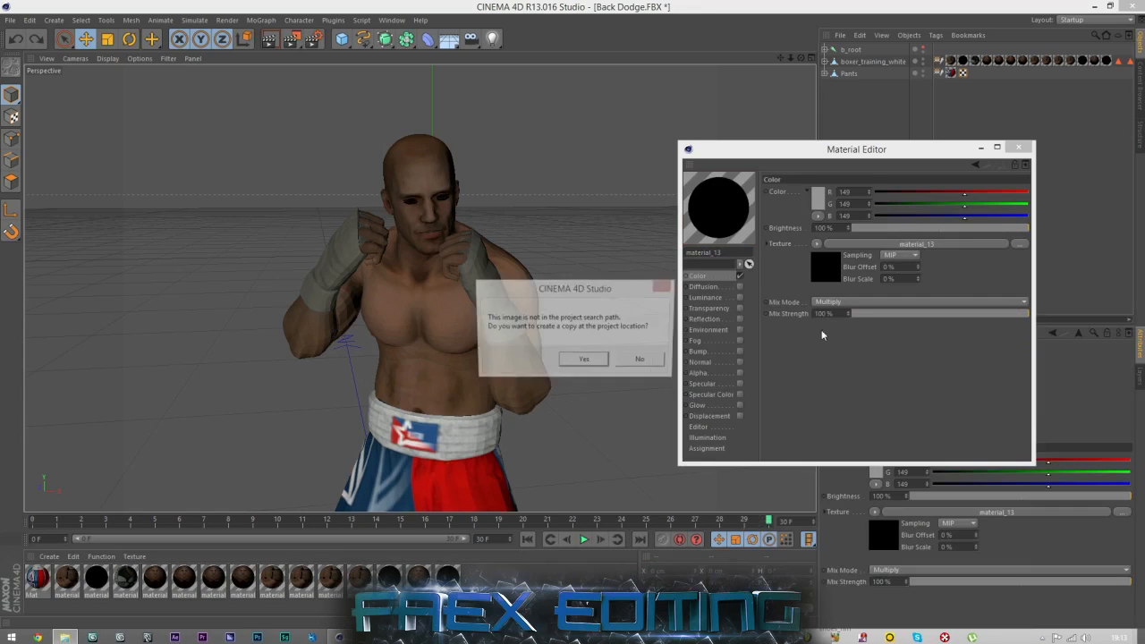
click(637, 358)
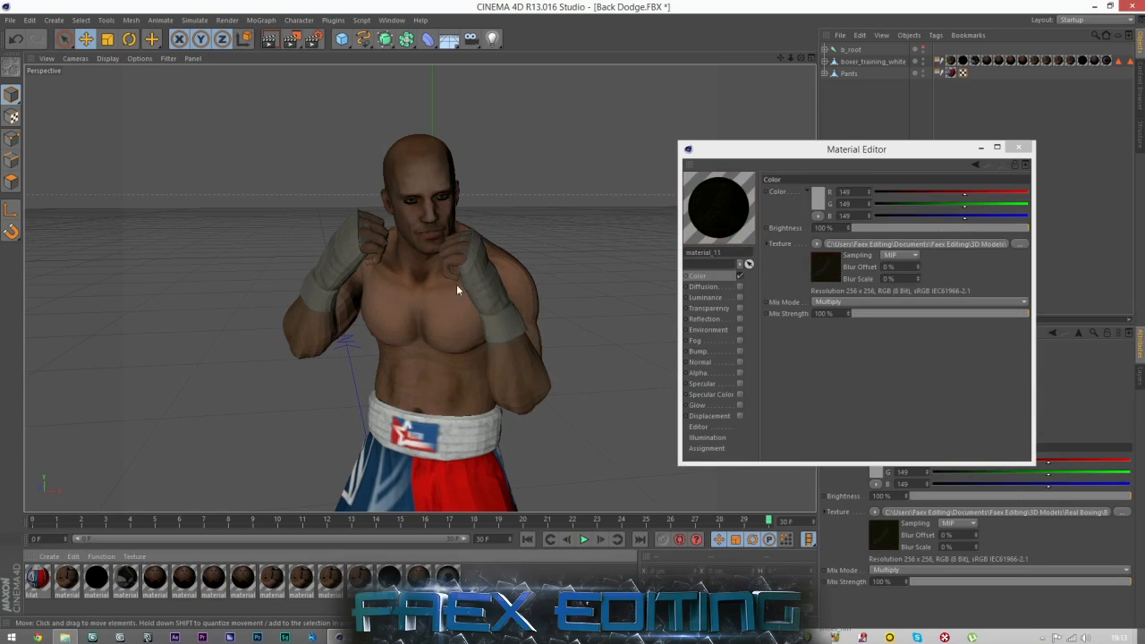
Inspect the retextured boxer from several angles with the Material Editor closed, and scrub through the animation.
scroll(458, 216, down, 6)
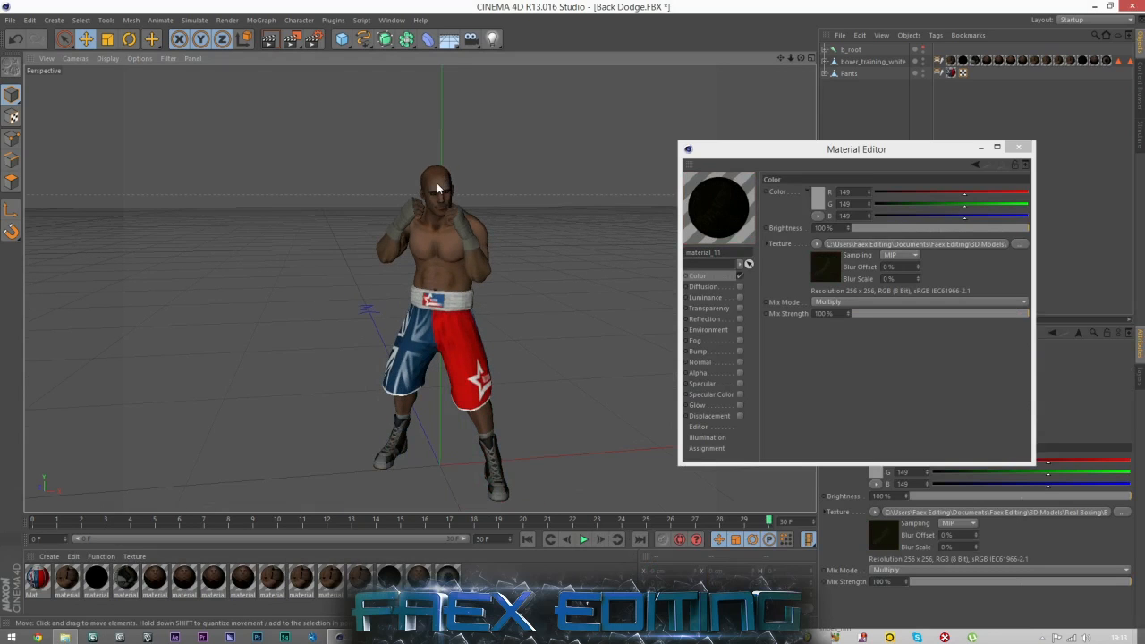
drag(801, 58, 599, 164)
scroll(466, 187, up, 7)
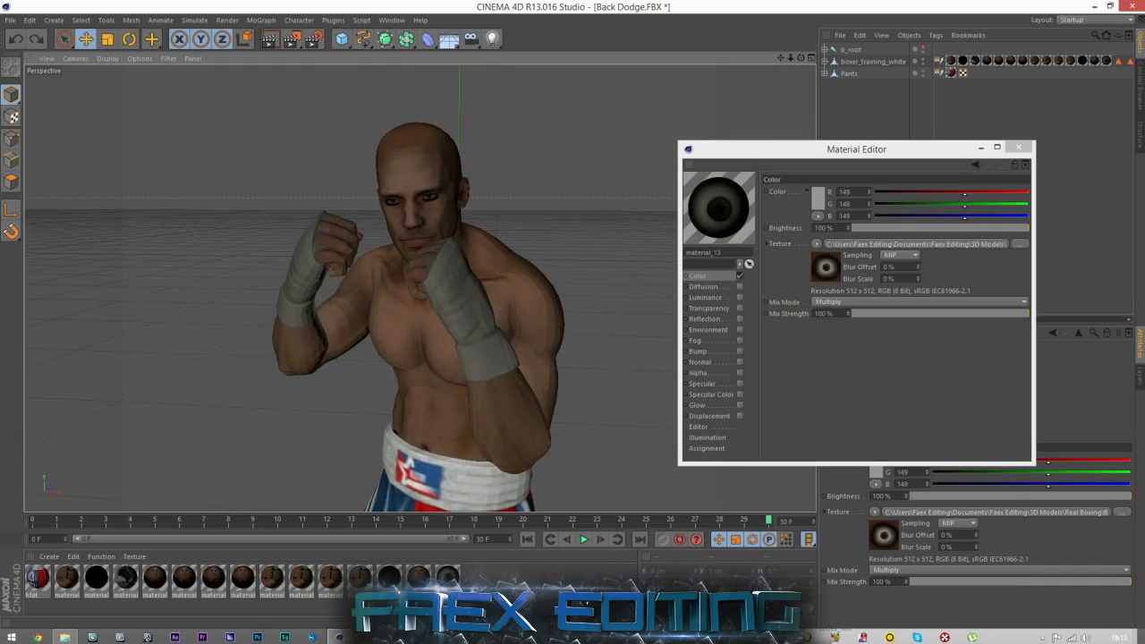
click(1018, 147)
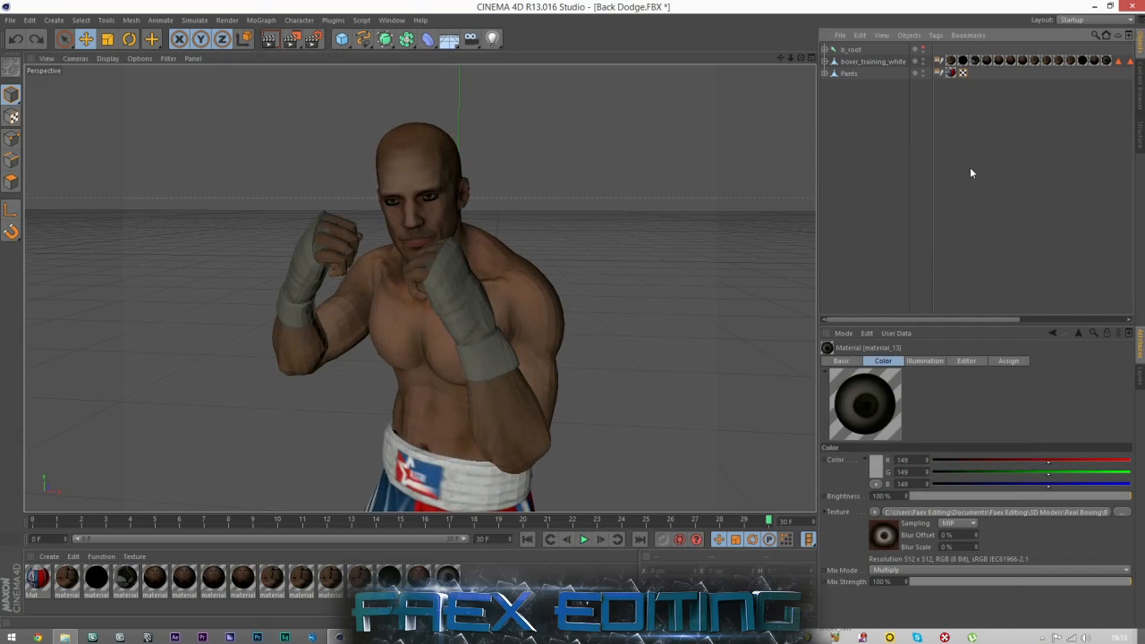
scroll(358, 232, down, 8)
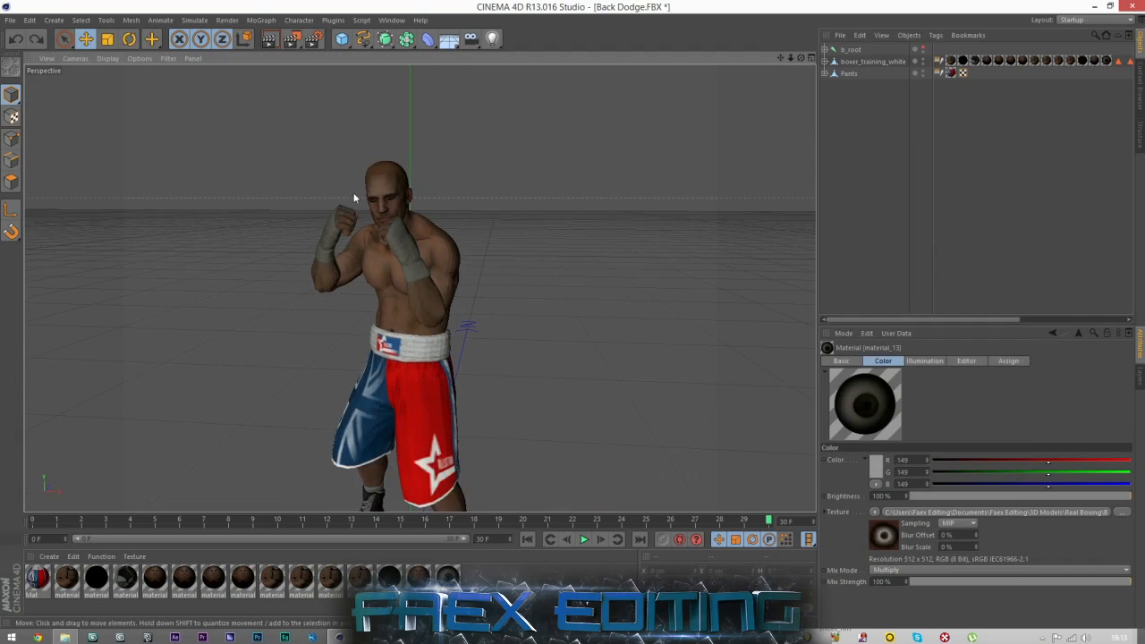
scroll(327, 414, up, 1)
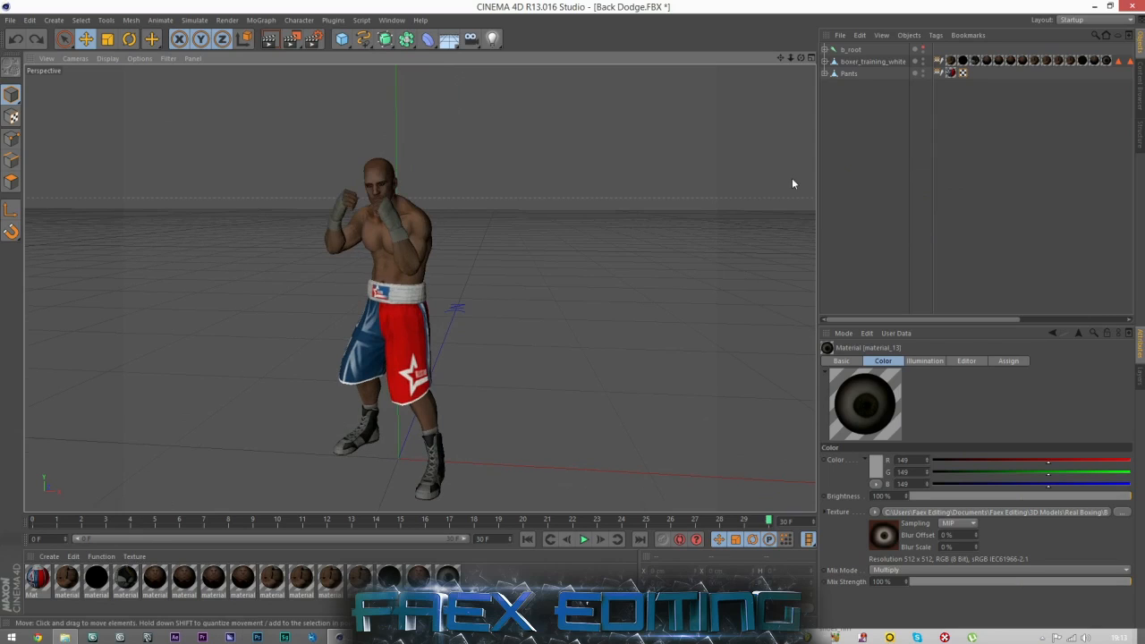
mouse_move(40, 525)
mouse_down()
mouse_move(805, 514)
mouse_move(795, 522)
mouse_up()
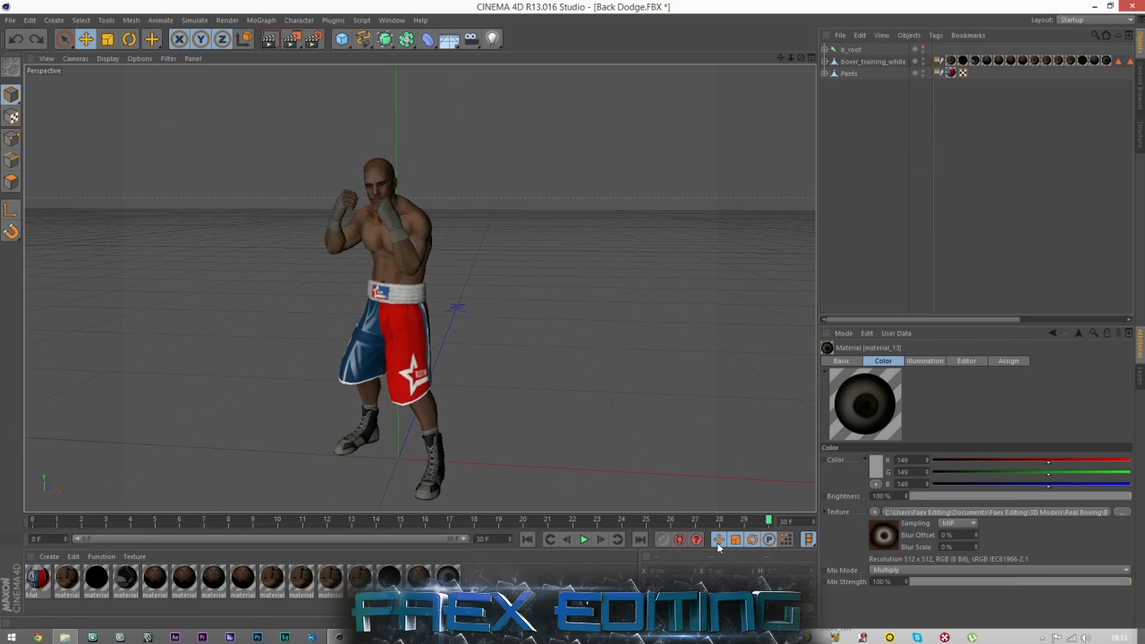
Merge the Back KO 2 FBX file from the Real Boxing Boxer Animations folder into the current scene.
click(11, 20)
click(36, 59)
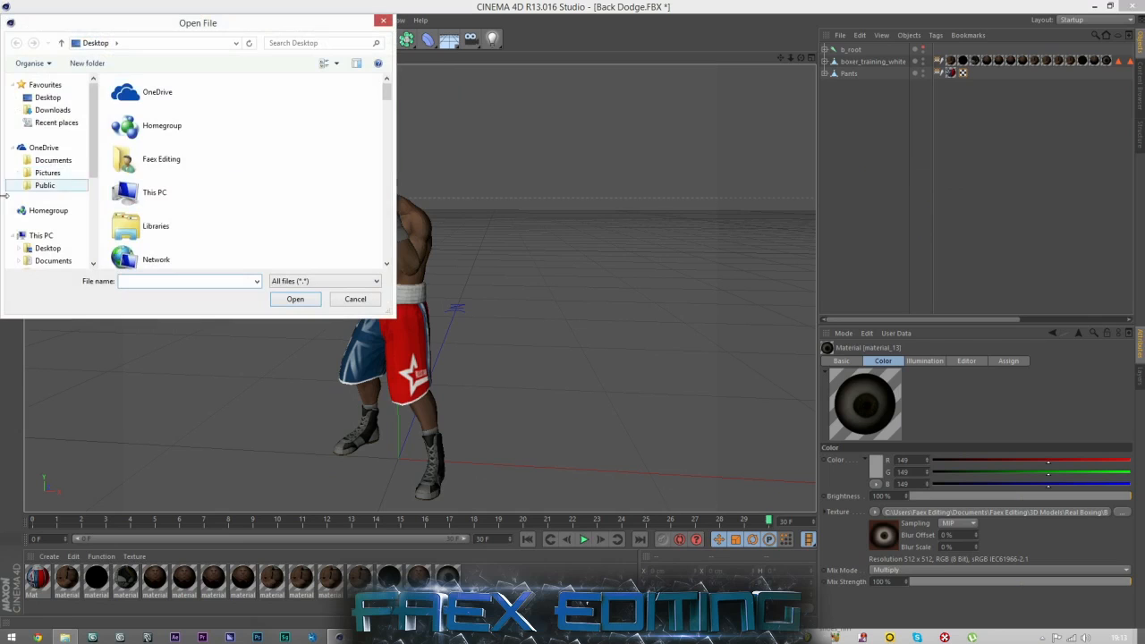
click(53, 261)
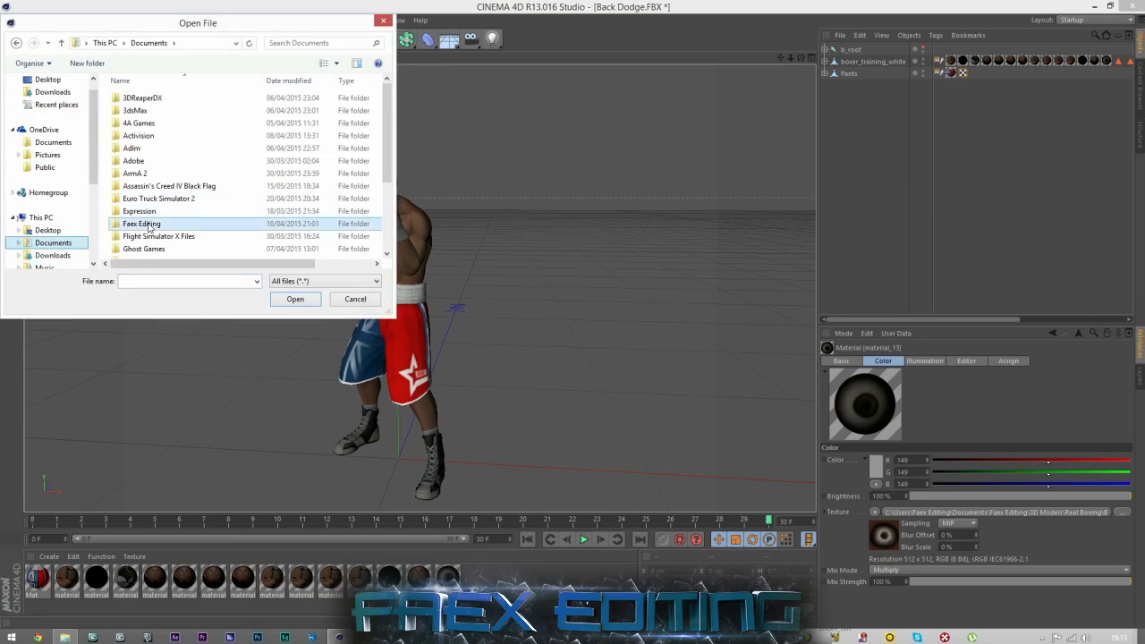
double_click(144, 223)
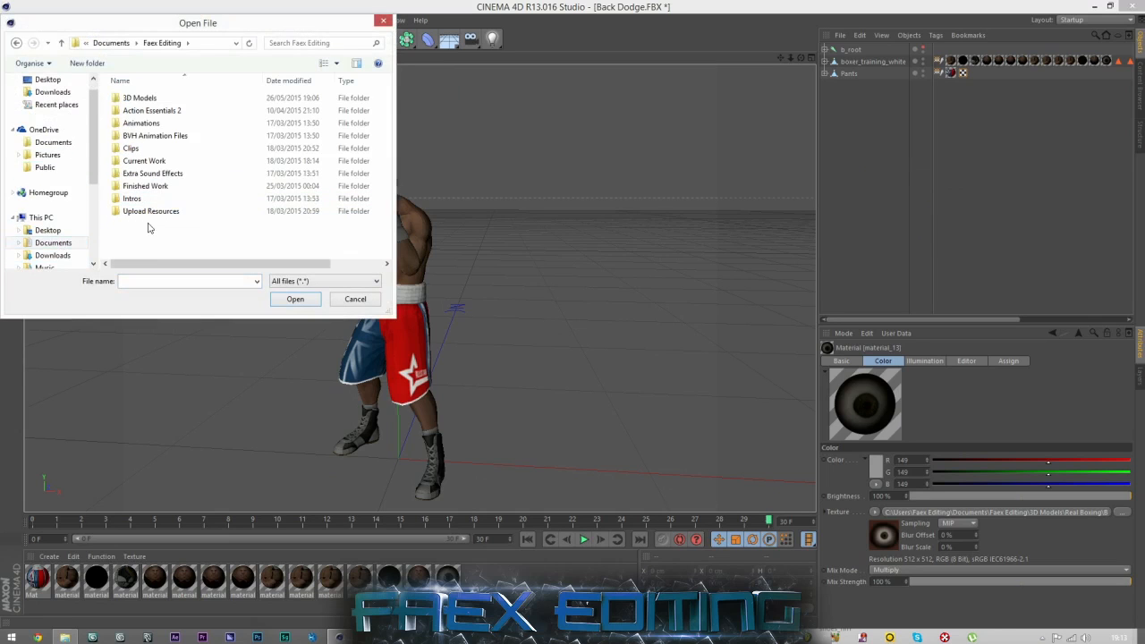
double_click(141, 99)
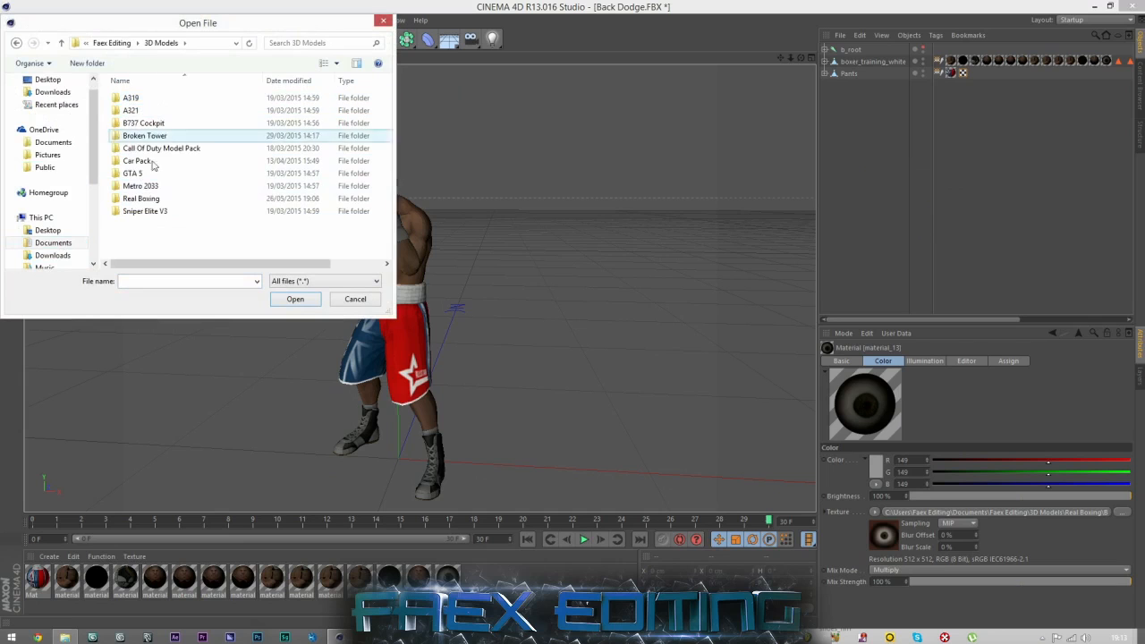
double_click(141, 198)
double_click(139, 97)
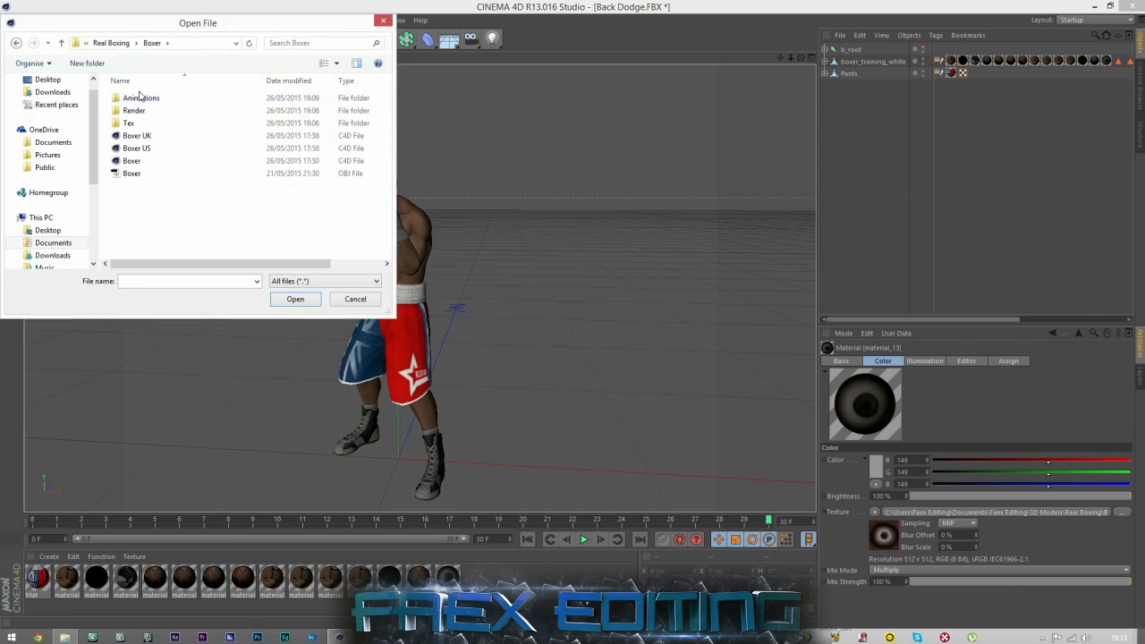
double_click(139, 97)
click(153, 110)
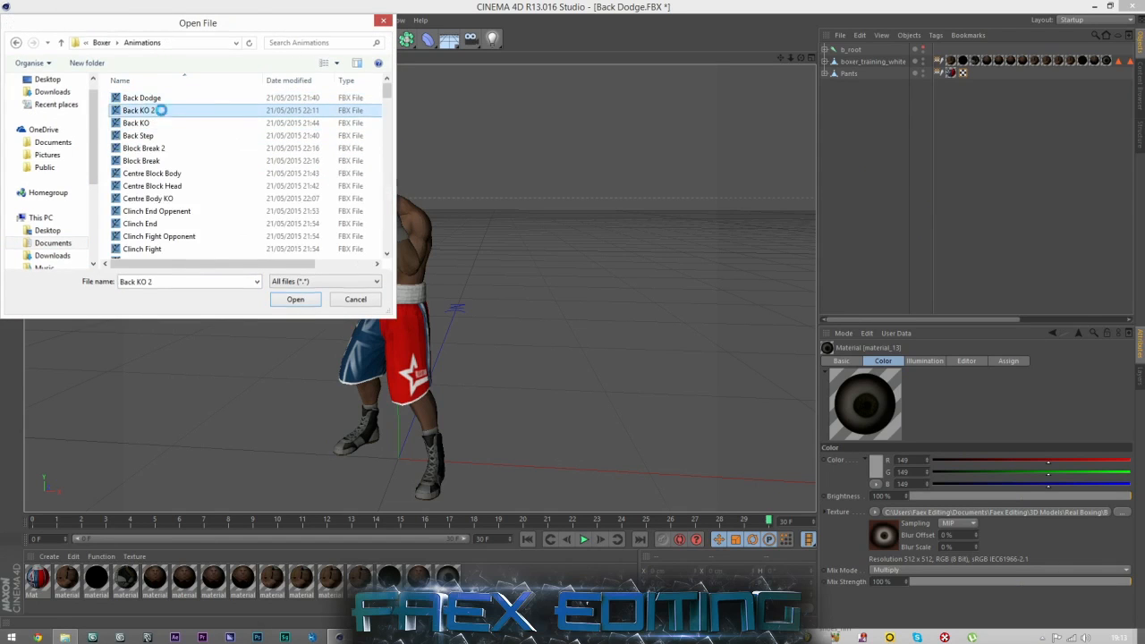
click(136, 223)
click(111, 299)
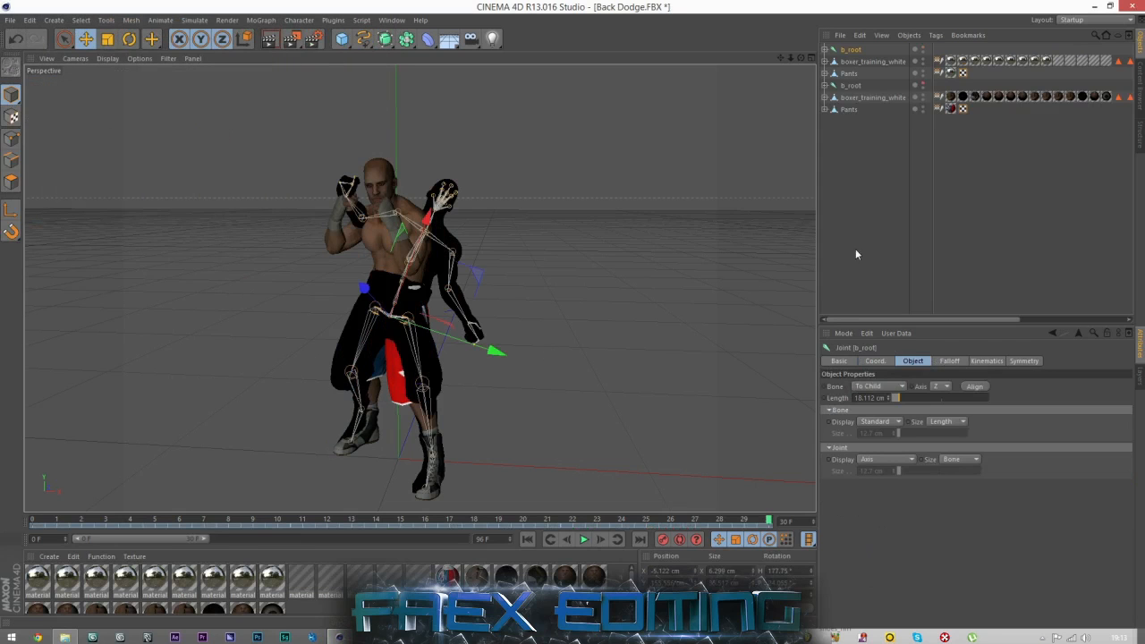
Go to the start of the animation and extend the timeline's preview range to 96 F.
click(528, 540)
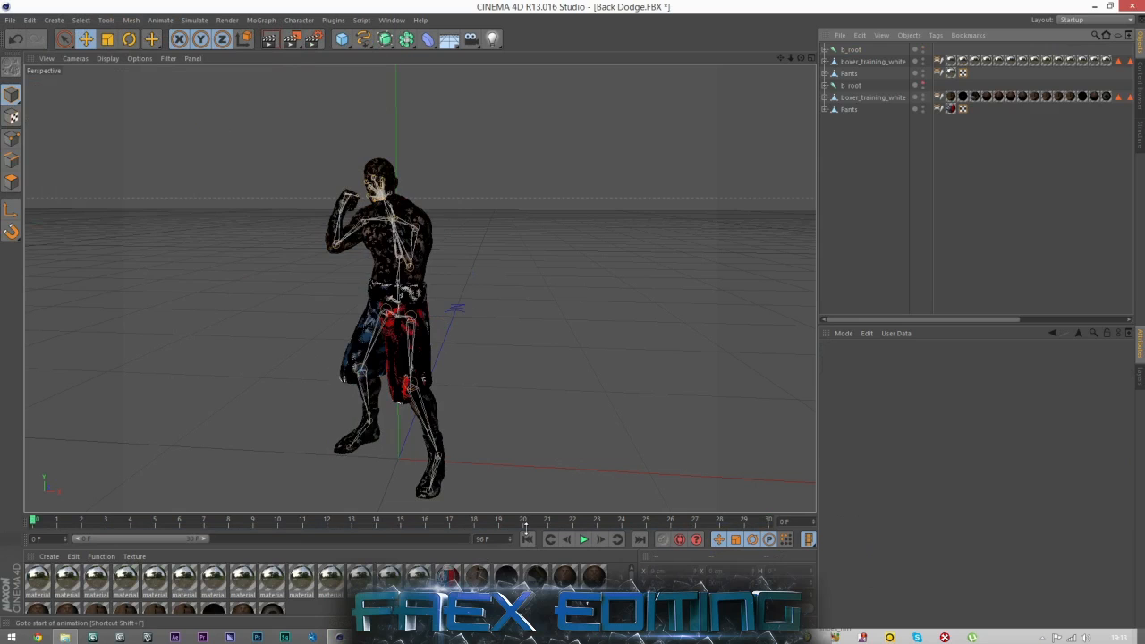
drag(798, 60, 742, 64)
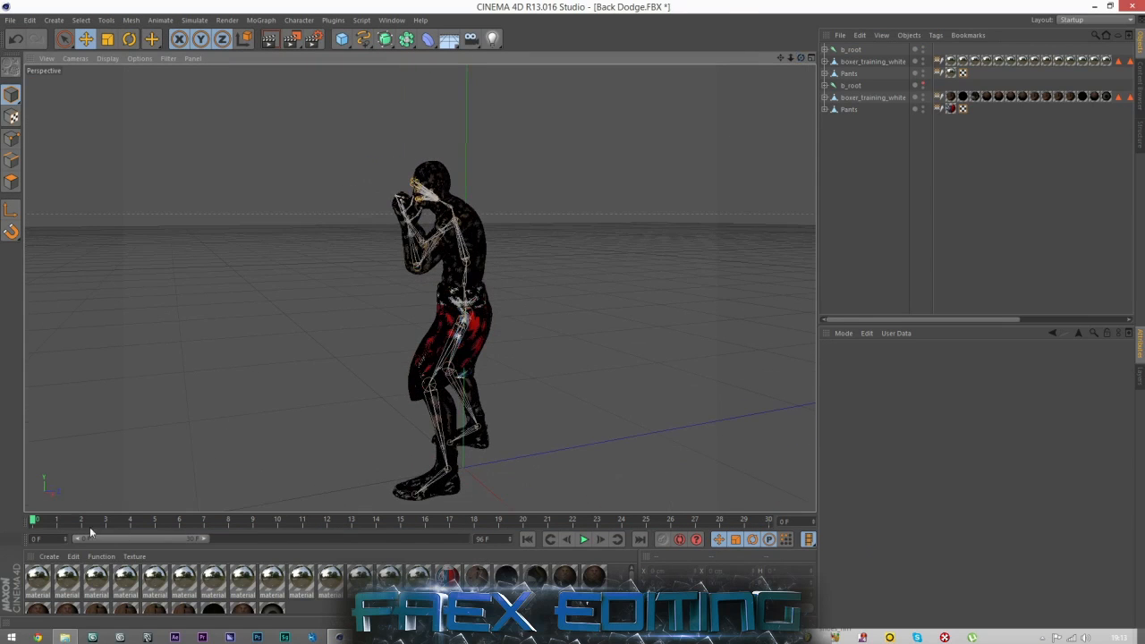
drag(203, 542, 463, 540)
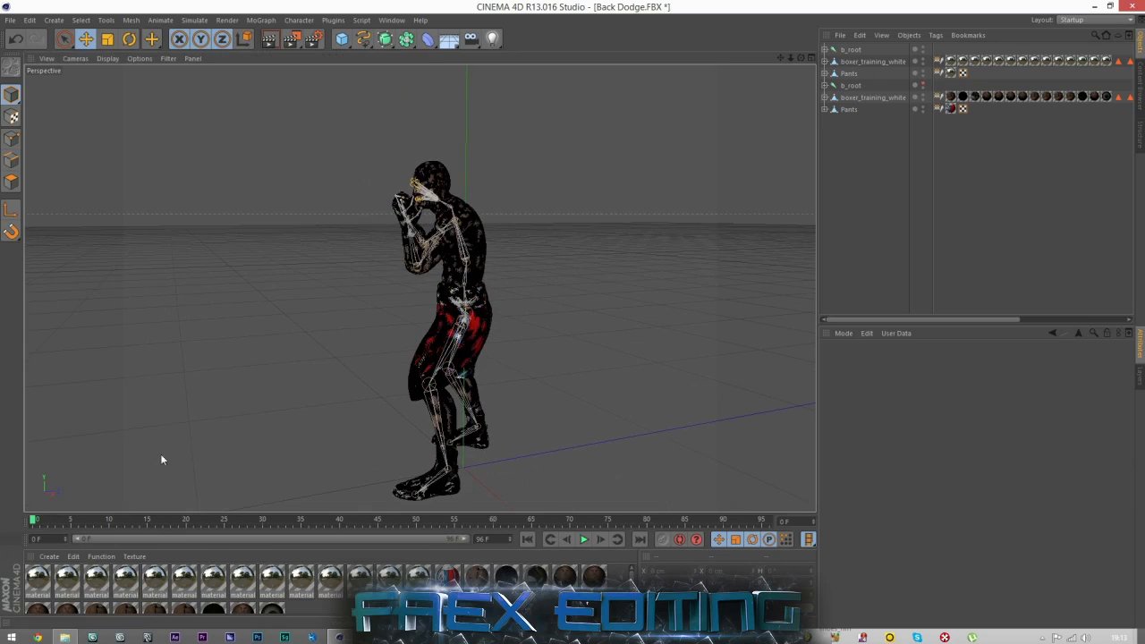
Rename the original boxer's b_root joint to 1 and the newly merged boxer's b_root joint to 2.
click(844, 86)
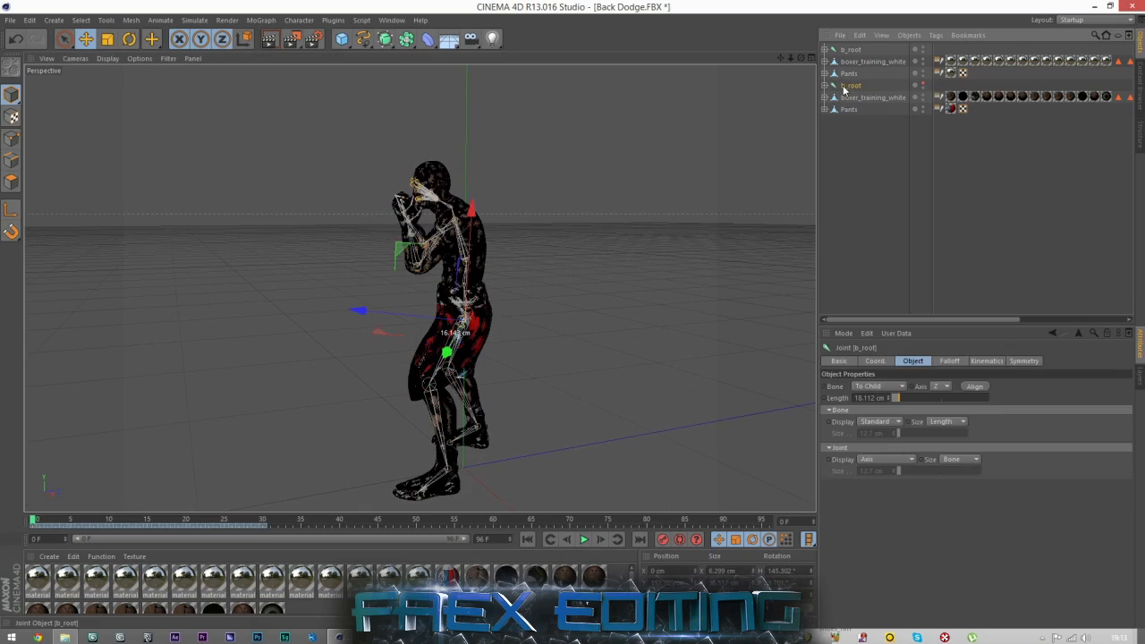
double_click(848, 86)
text(1)
key(Return)
double_click(850, 50)
text(2)
key(Return)
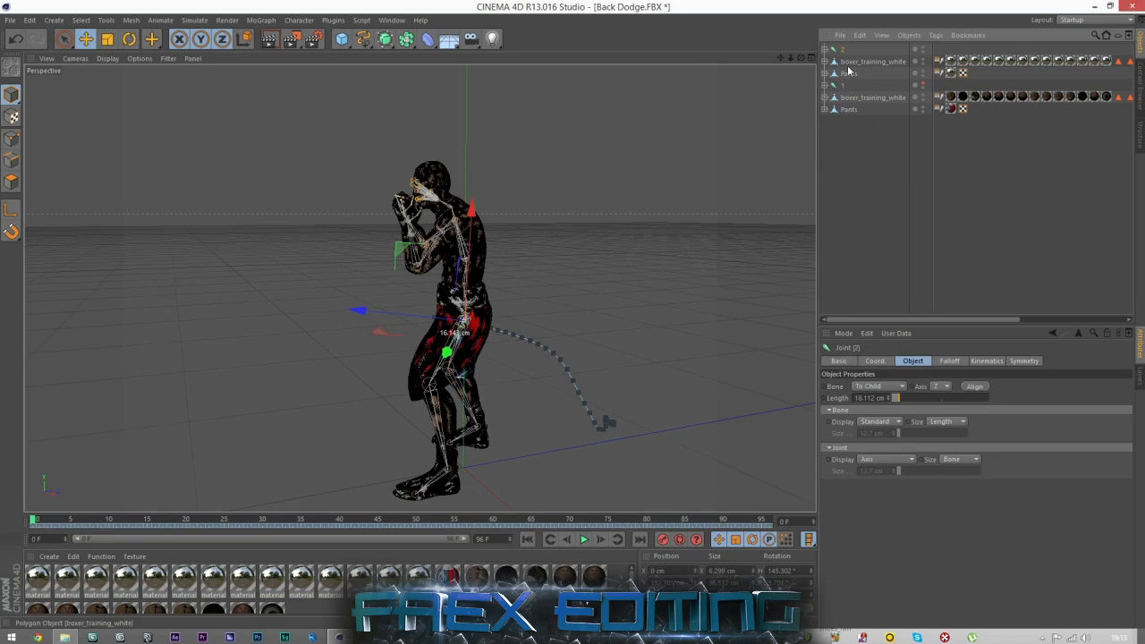
Compare the two boxers at frame 30 by selecting joints 1 and 2 in turn.
click(859, 143)
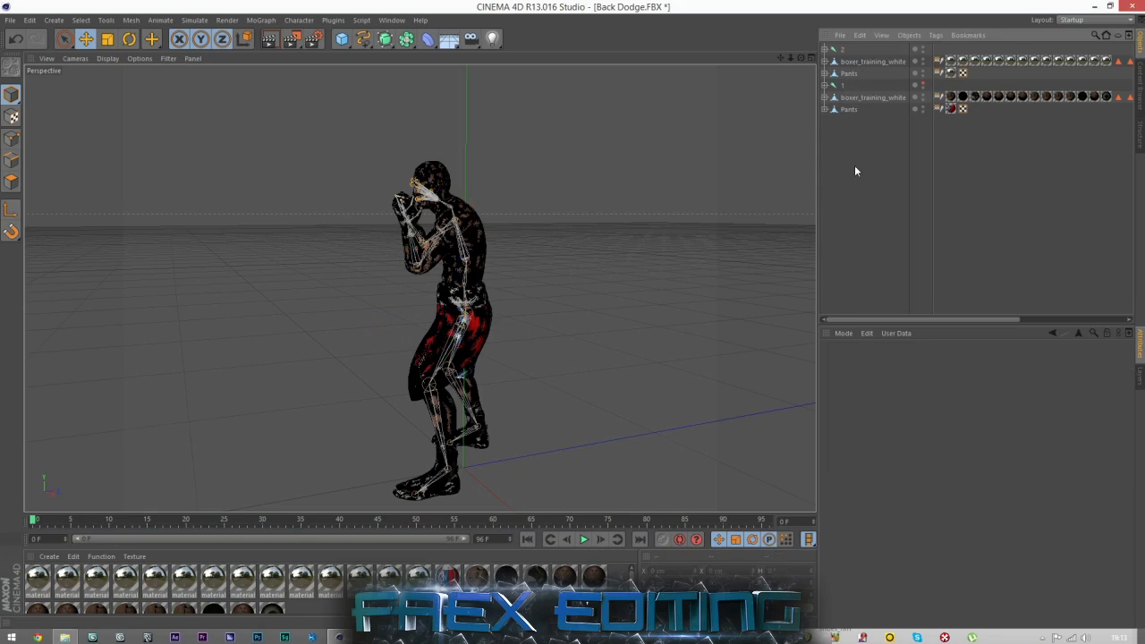
click(841, 86)
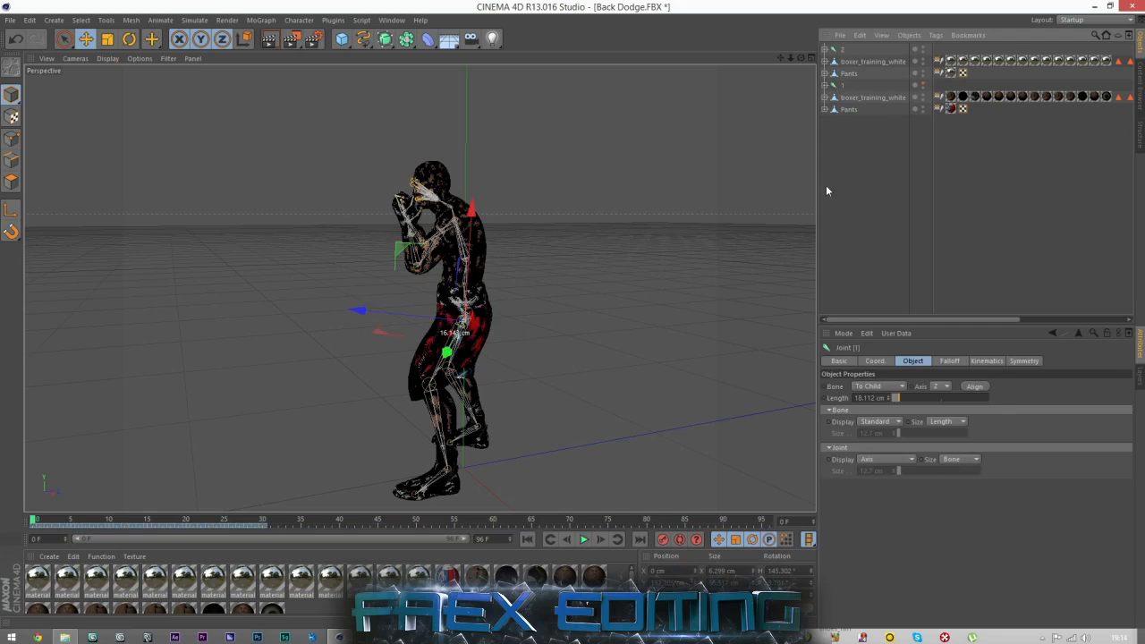
click(841, 127)
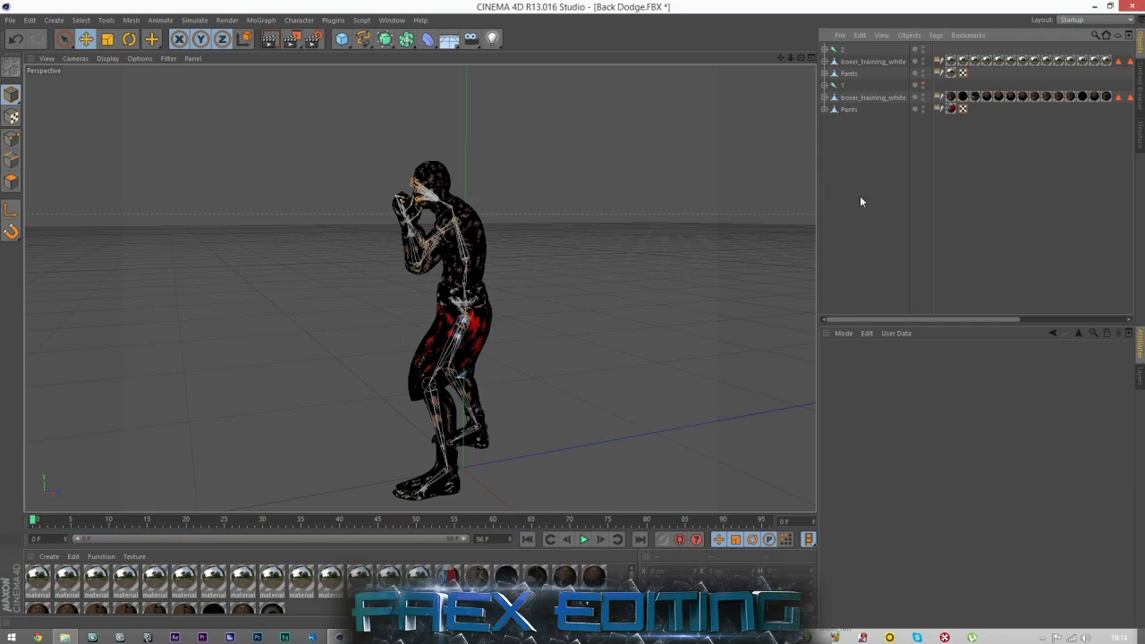
click(842, 88)
click(264, 520)
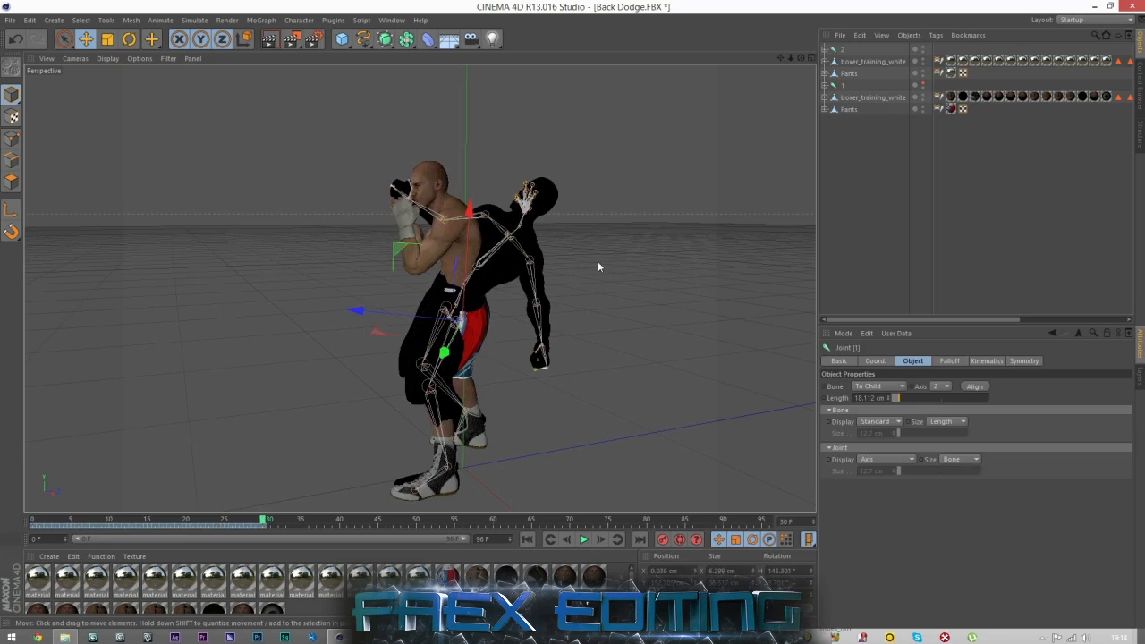
click(488, 213)
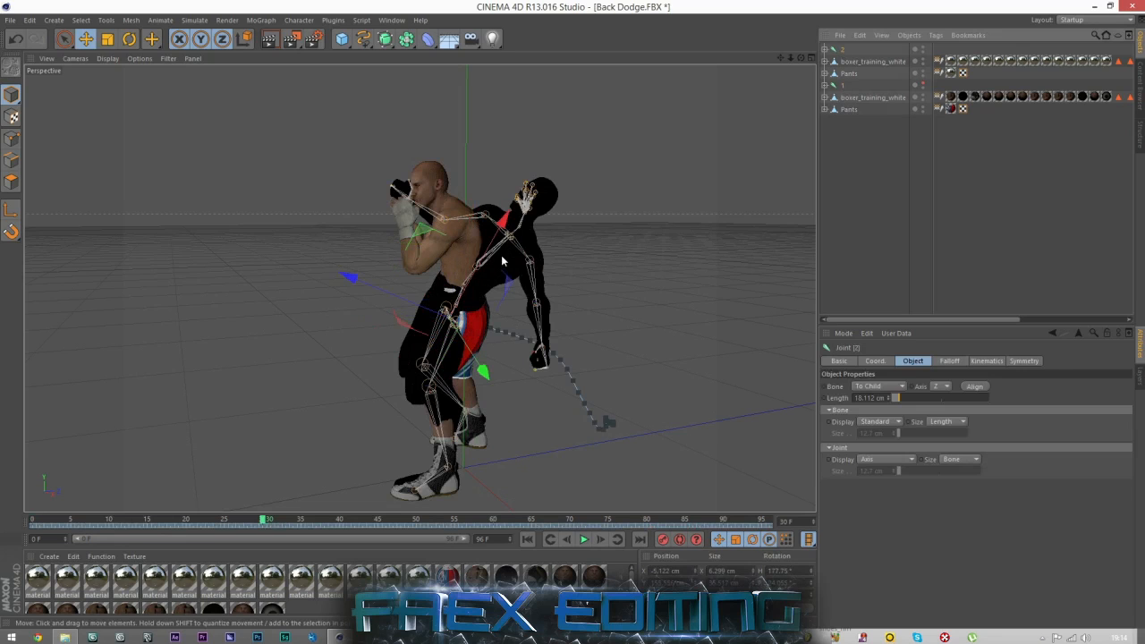
click(868, 273)
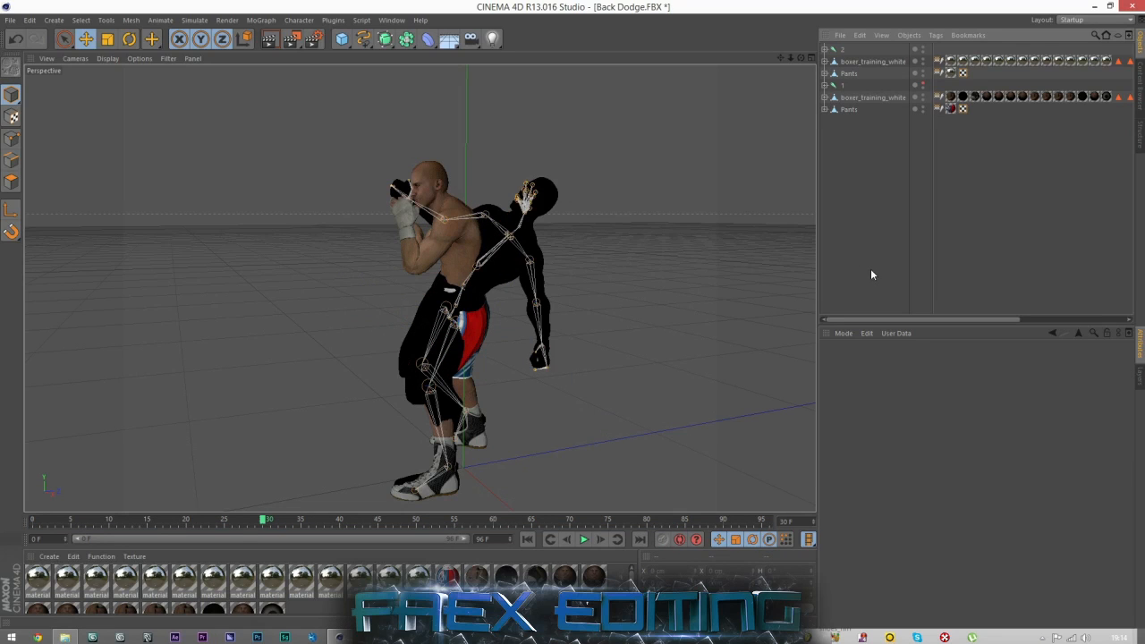
Switch to File Explorer, look through the boxer animation files, and return to Cinema 4D.
click(65, 637)
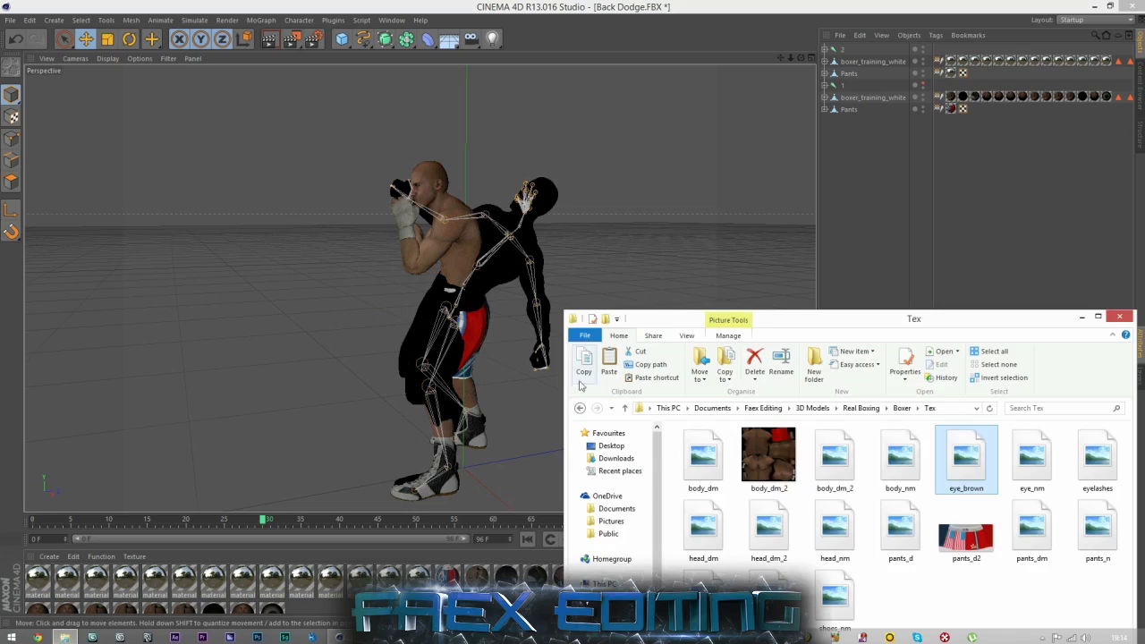
click(578, 408)
double_click(706, 445)
drag(772, 308, 674, 185)
scroll(644, 439, down, 12)
drag(1030, 451, 1057, 184)
click(987, 196)
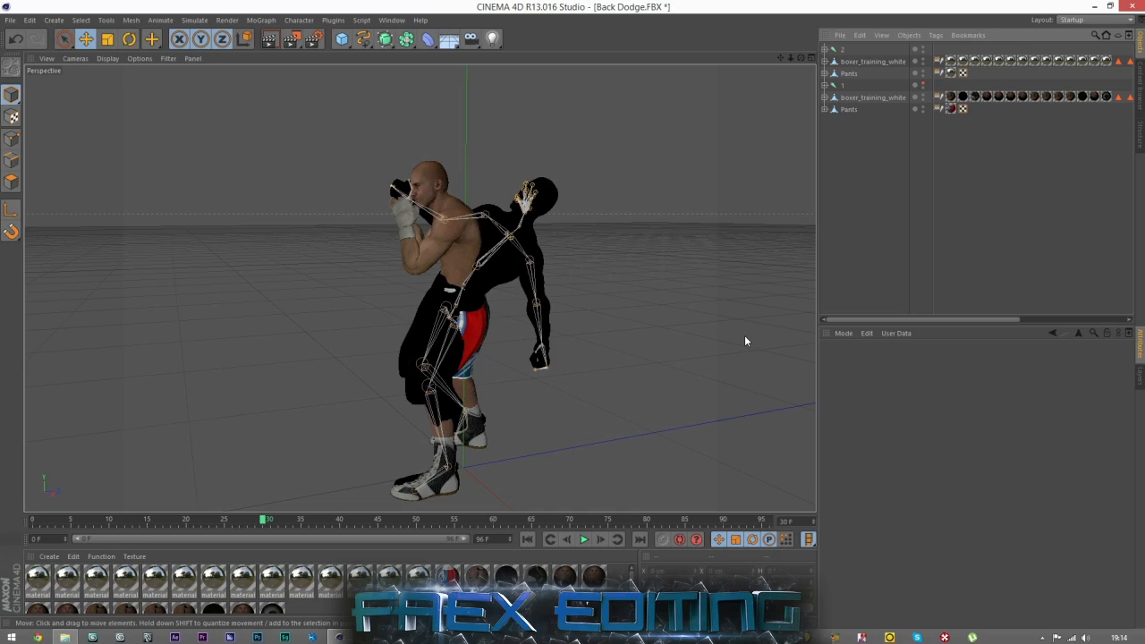
Return to the start of the animation and delete the merged boxer's boxer_training_white mesh and Pants, keeping joint 2.
click(528, 539)
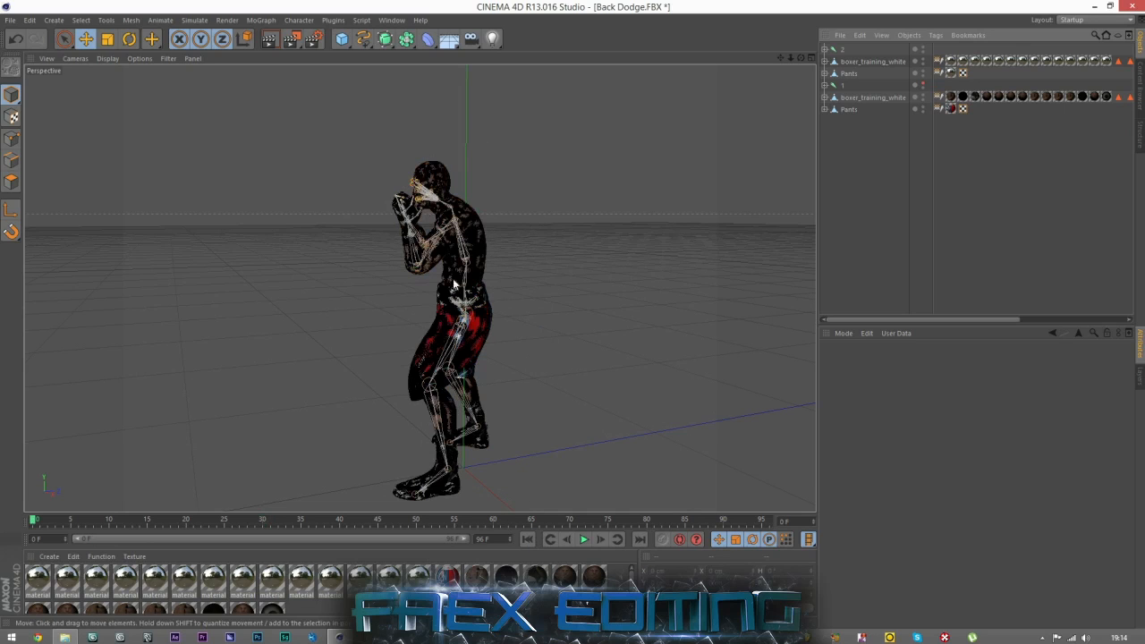
click(840, 49)
click(875, 163)
click(849, 63)
key(Delete)
click(849, 61)
key(Delete)
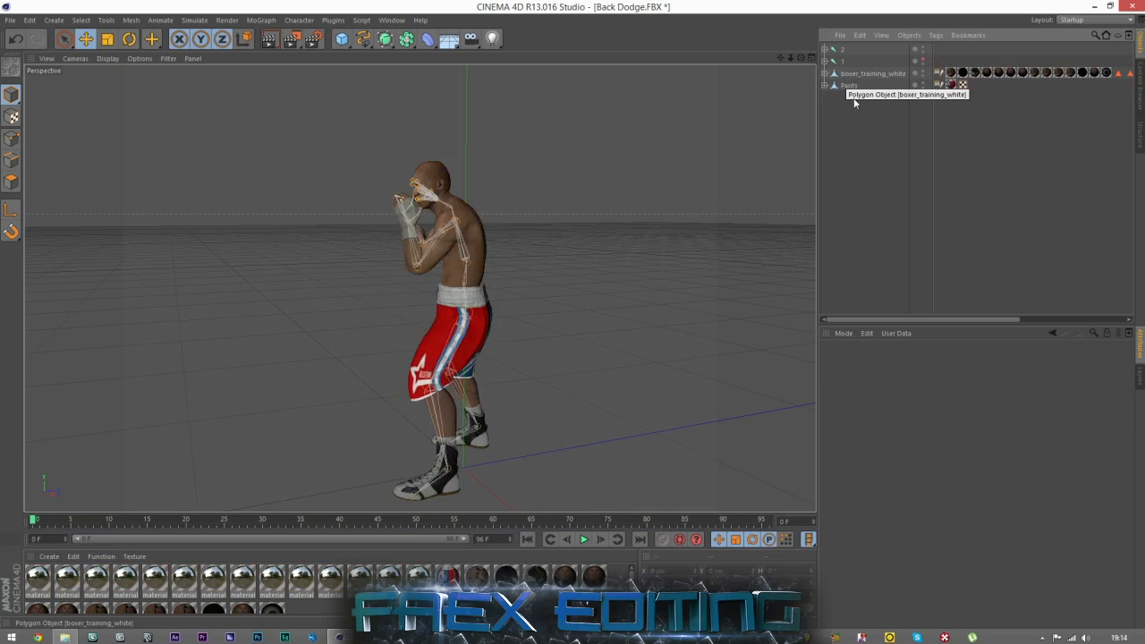
click(849, 85)
click(858, 148)
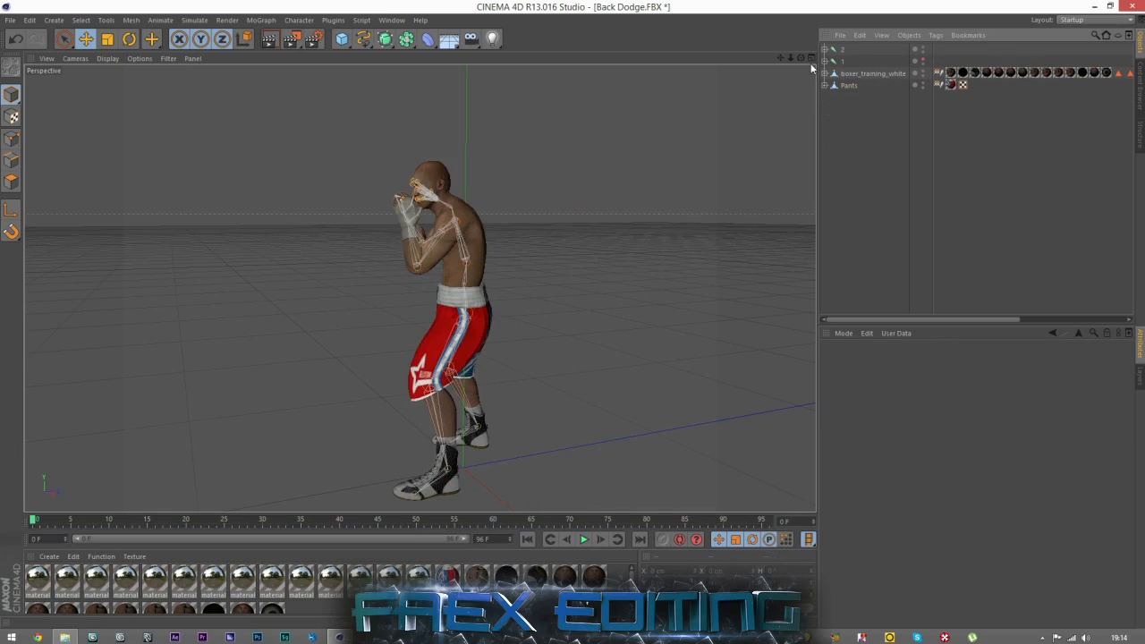
mouse_move(801, 57)
mouse_down()
mouse_move(769, 61)
mouse_move(831, 68)
mouse_move(801, 58)
mouse_up()
click(838, 60)
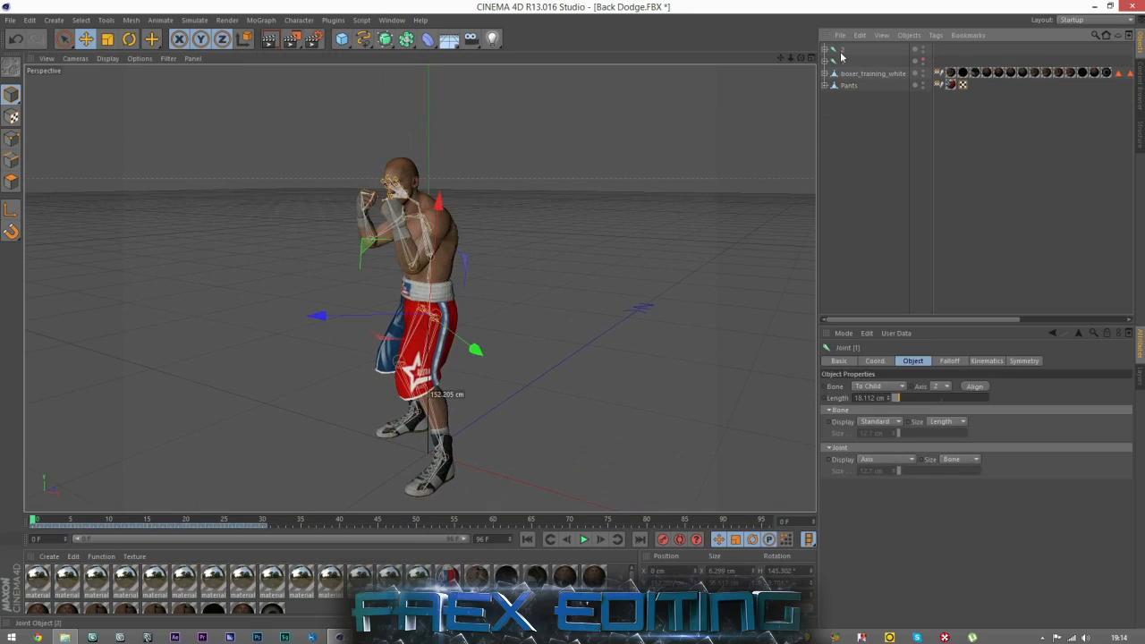
click(848, 108)
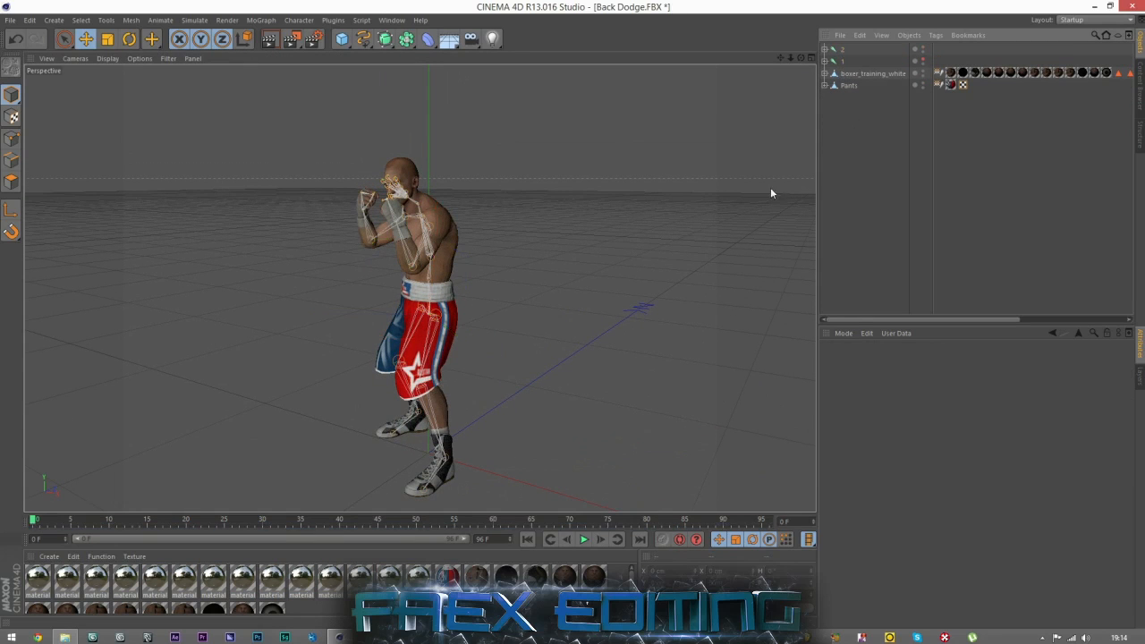
click(841, 60)
click(853, 232)
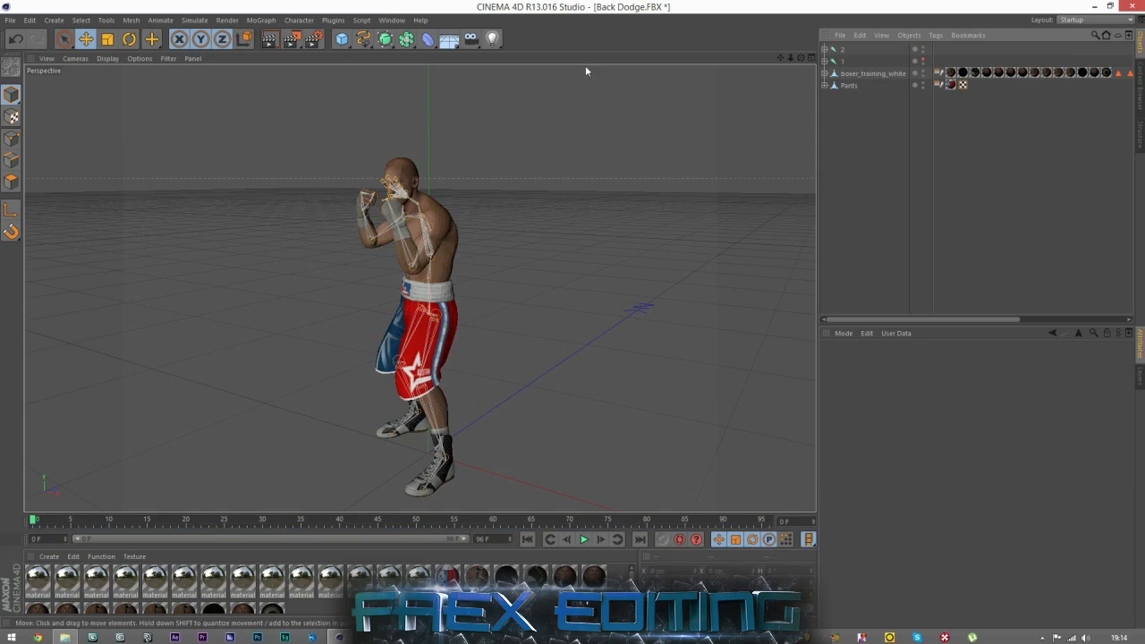
Open the Timeline window, maximize it, and examine the keyframes of joint 2.
click(392, 20)
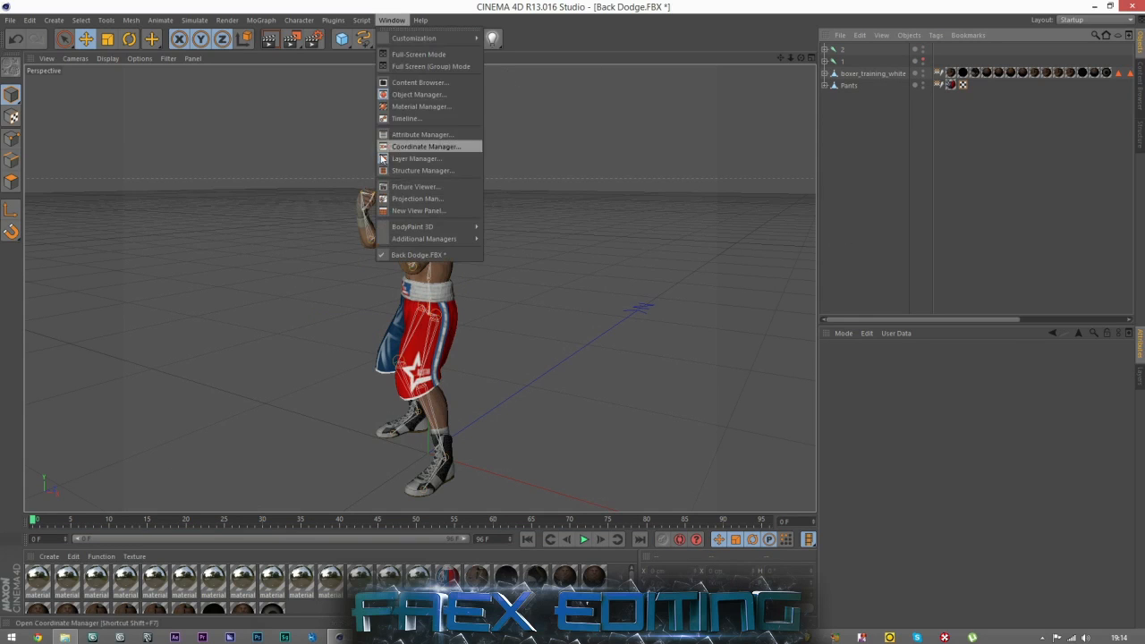
click(403, 118)
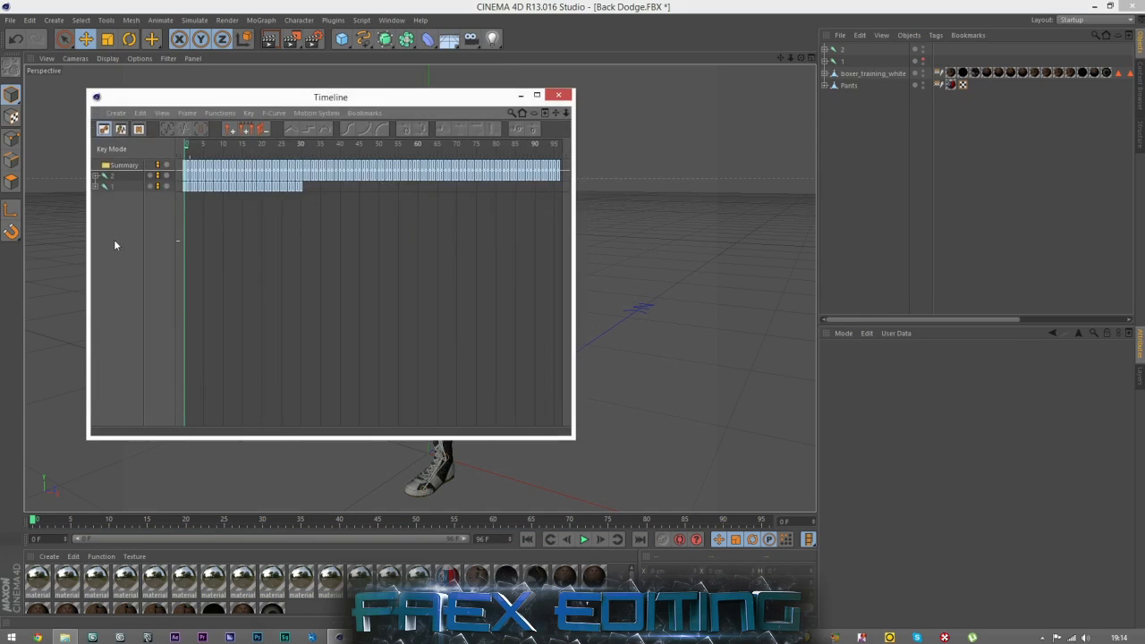
click(537, 95)
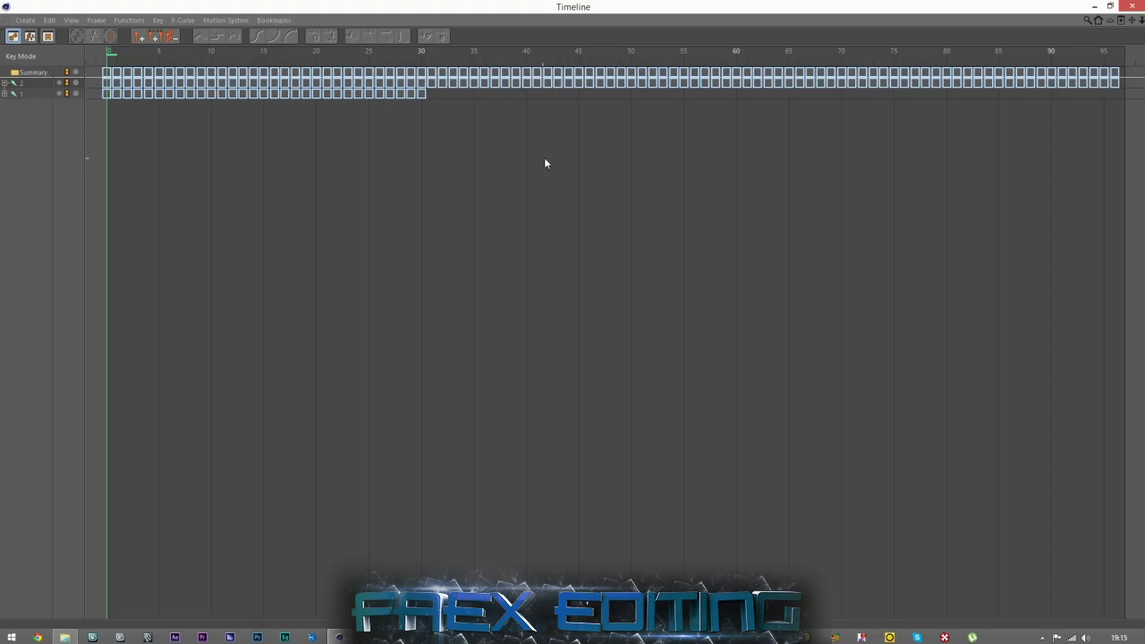
click(27, 88)
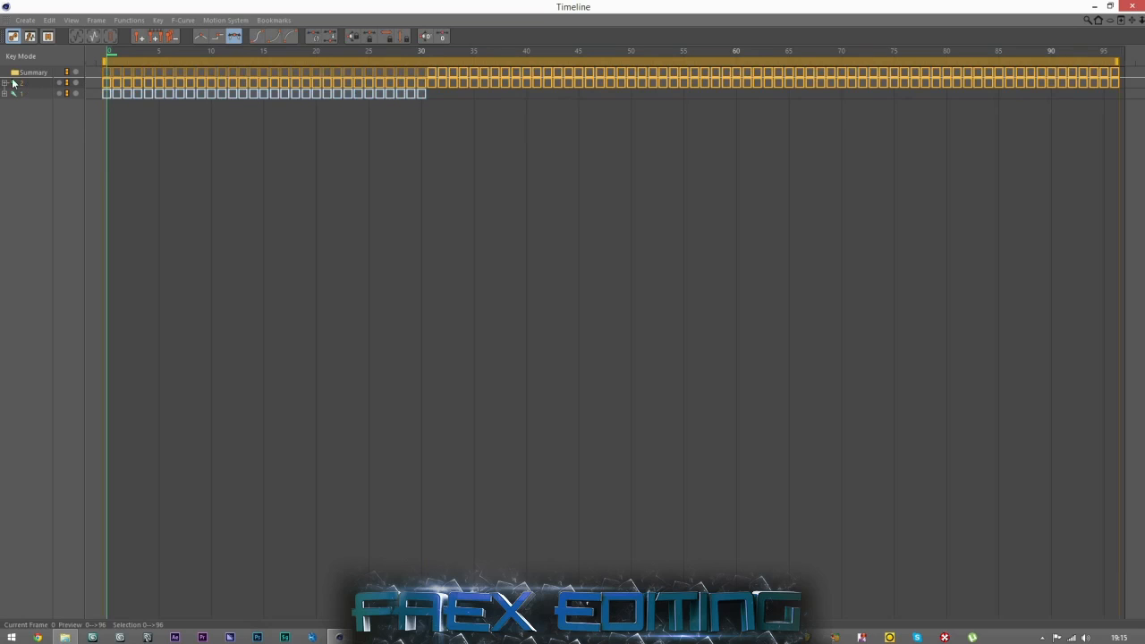
click(31, 147)
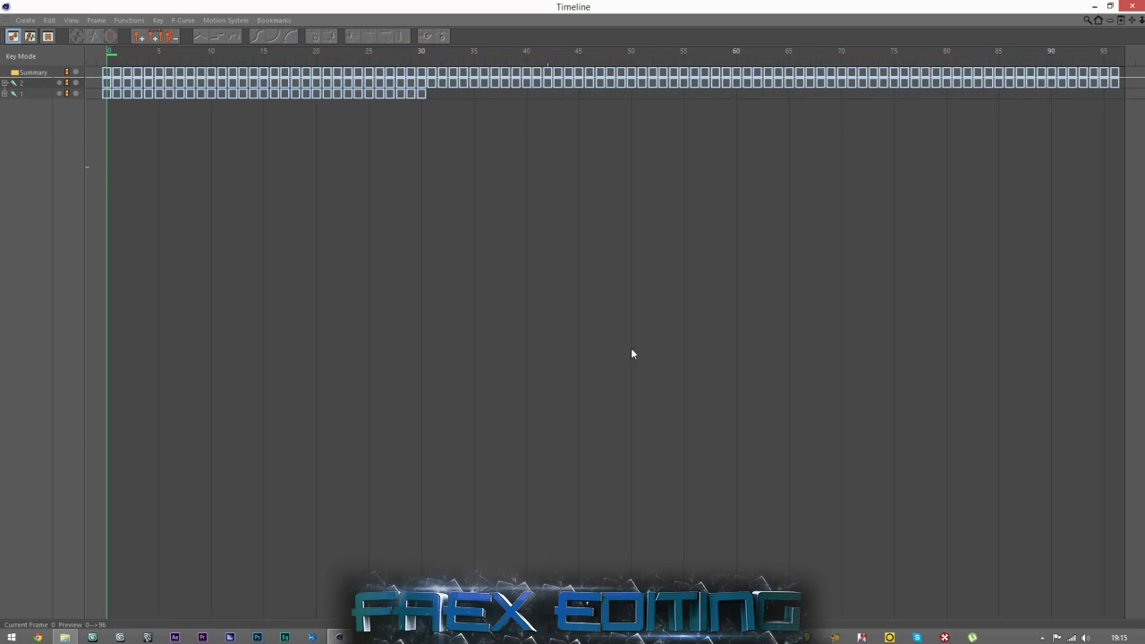
Set the project end to 400 F and extend the preview range to 317 F.
click(1097, 7)
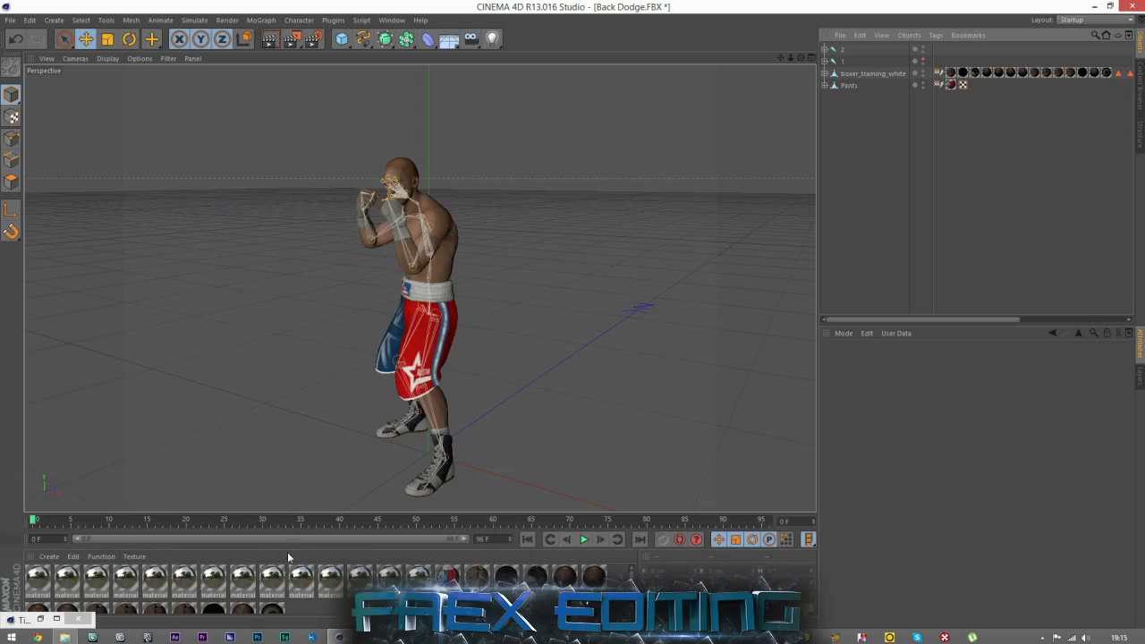
drag(498, 540, 388, 538)
text(400)
key(Return)
drag(209, 540, 384, 540)
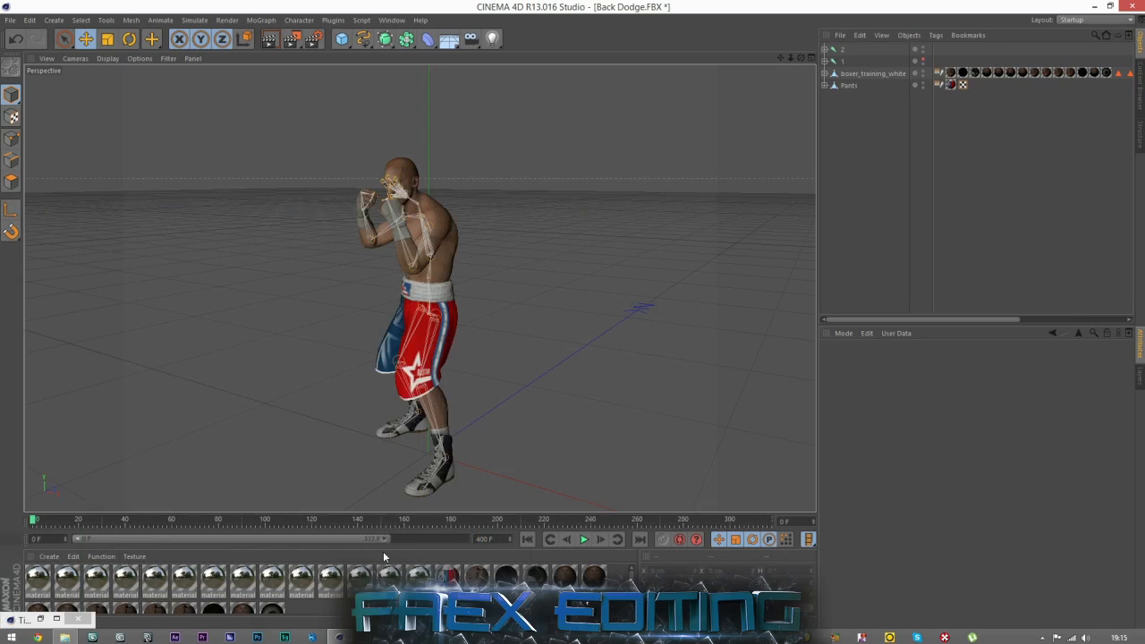
Shift all of joint 2's keyframes in the Timeline to start at frame 31, directly after joint 1's last keyframe.
click(78, 619)
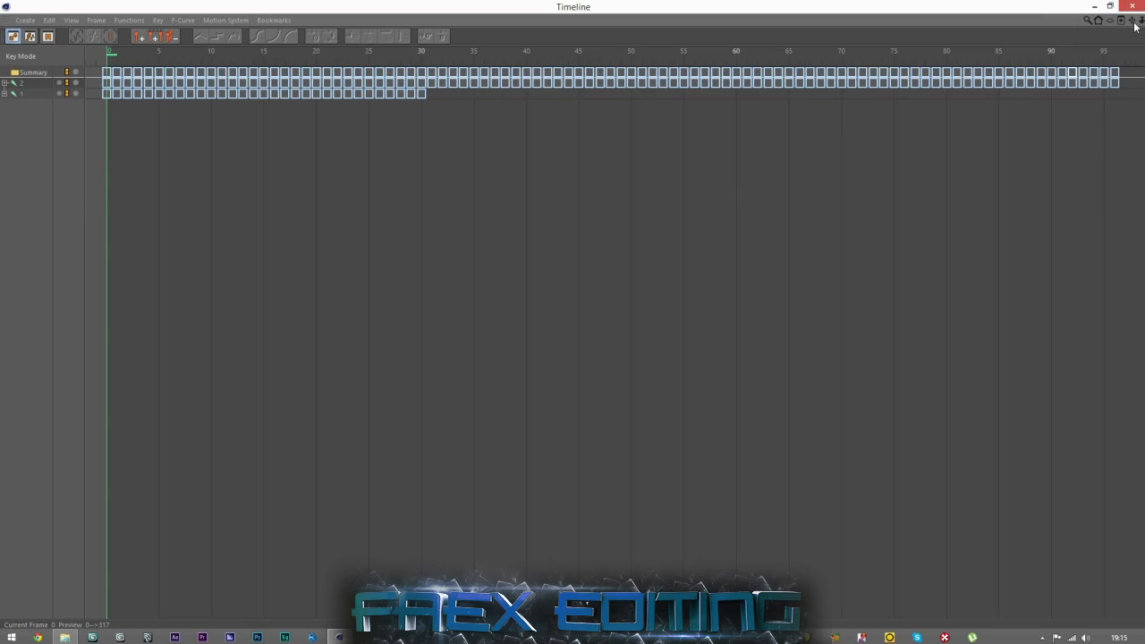
drag(1141, 20, 1053, 21)
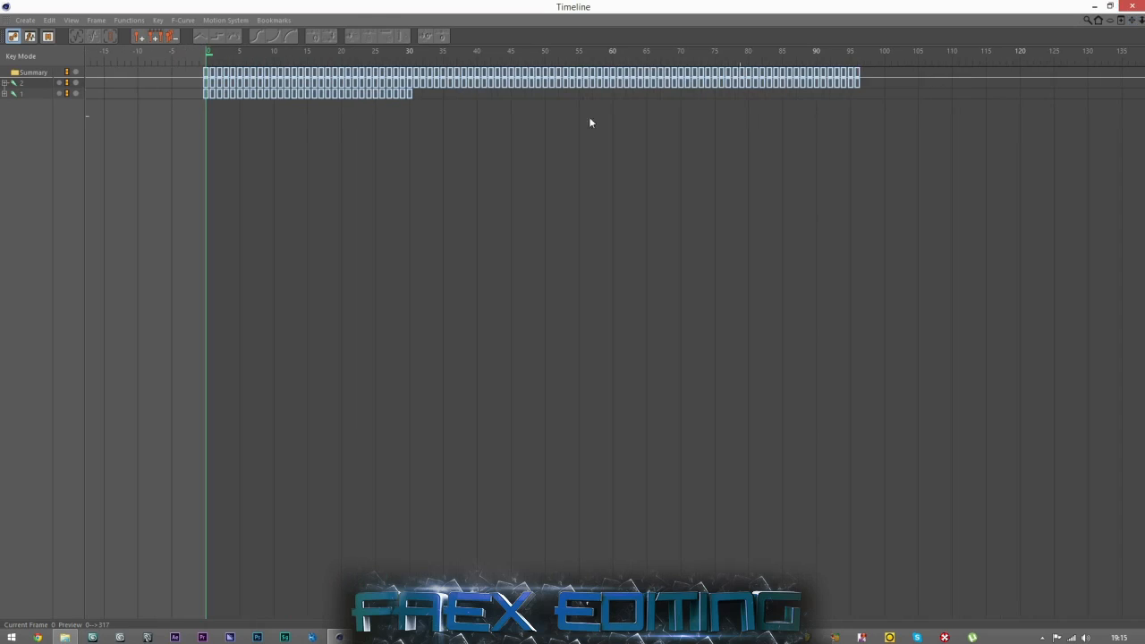
click(23, 87)
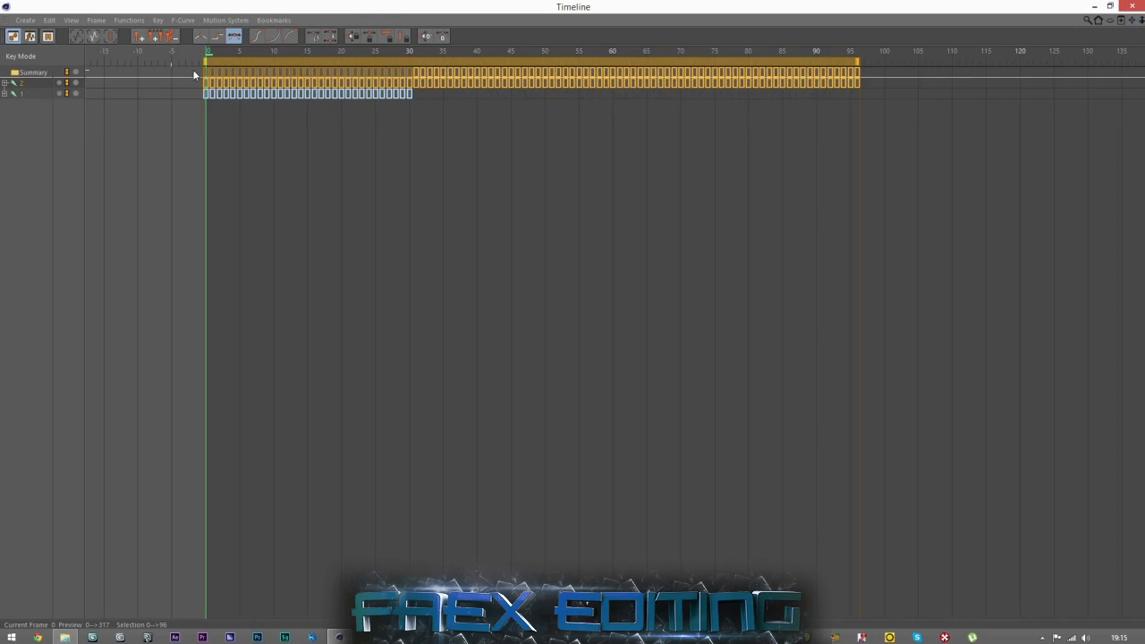
drag(220, 86, 472, 99)
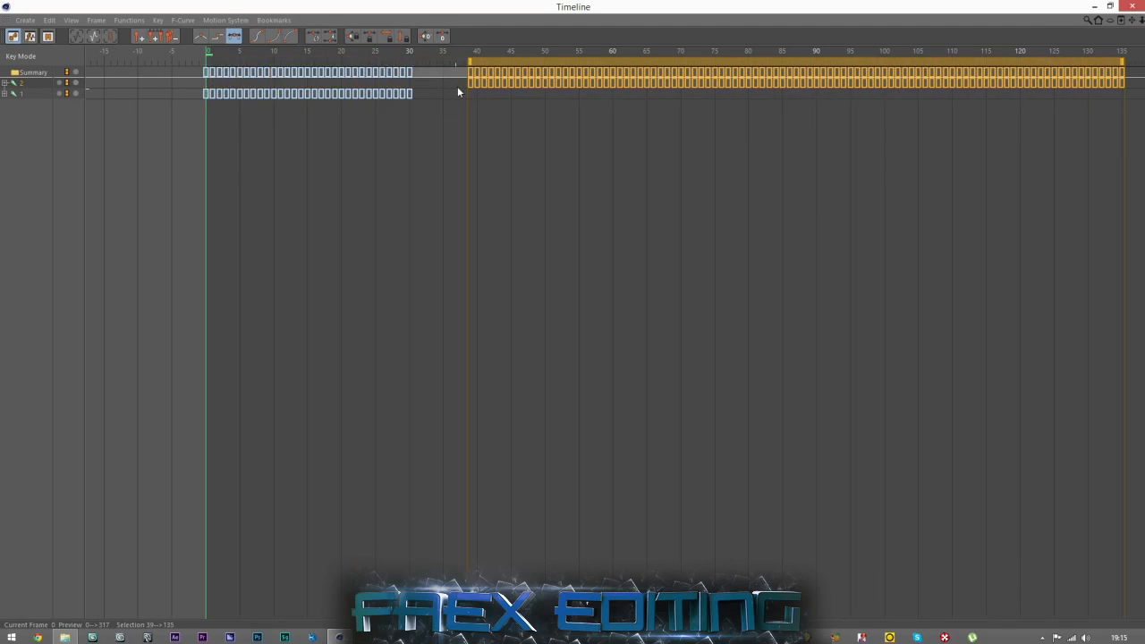
drag(471, 83, 432, 90)
drag(418, 87, 411, 88)
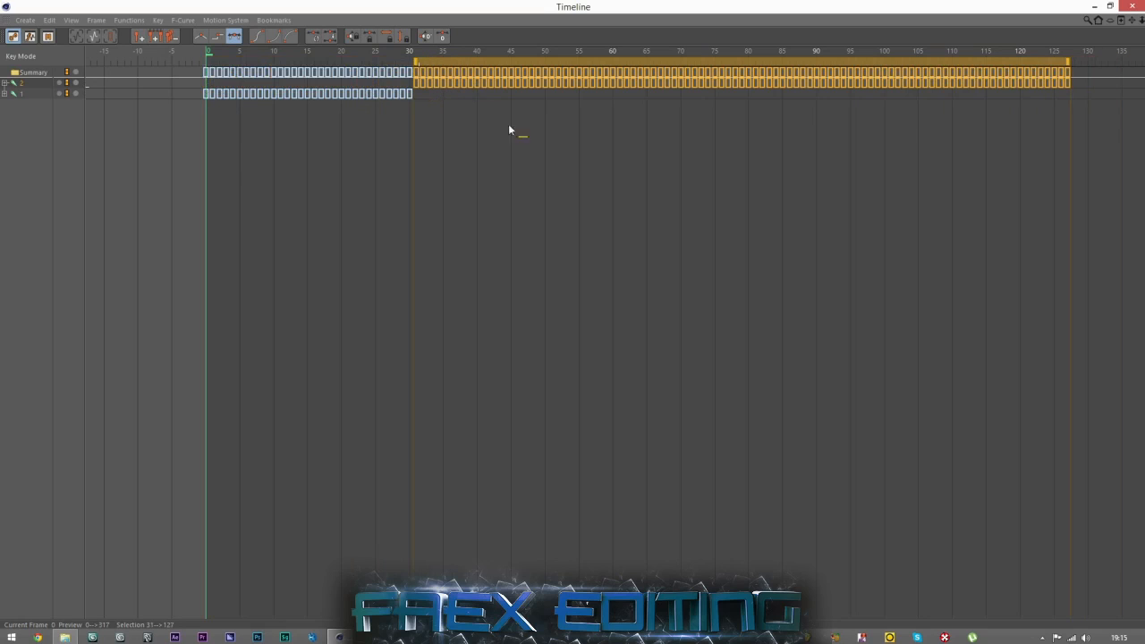
Try moving joint 2's keyframes to start at frame 37, and return them to frame 31.
double_click(34, 74)
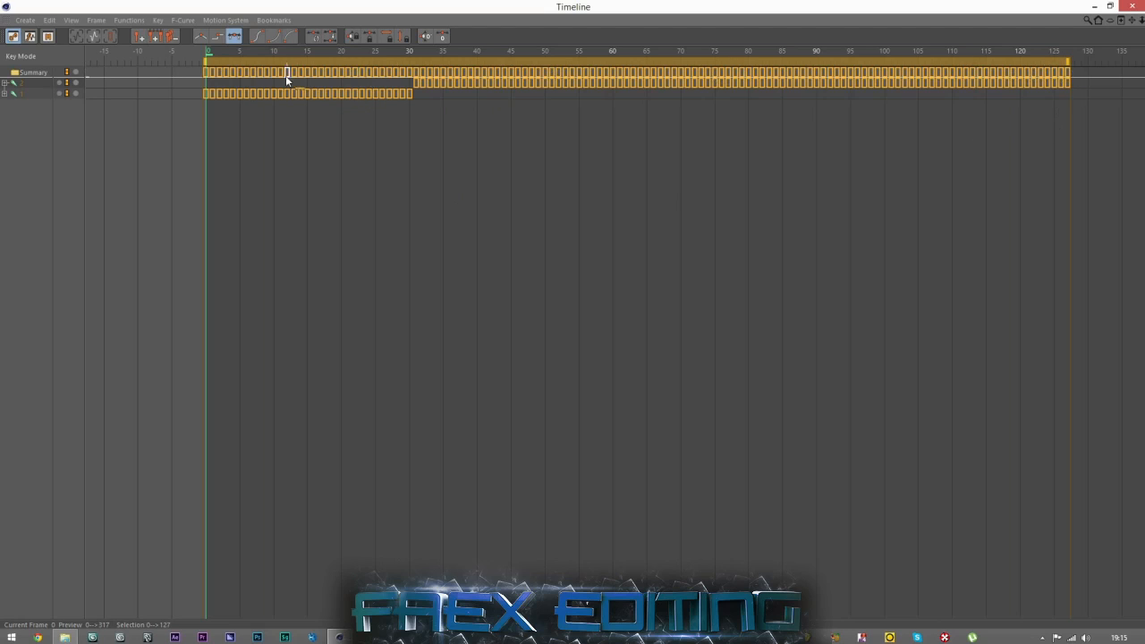
click(150, 168)
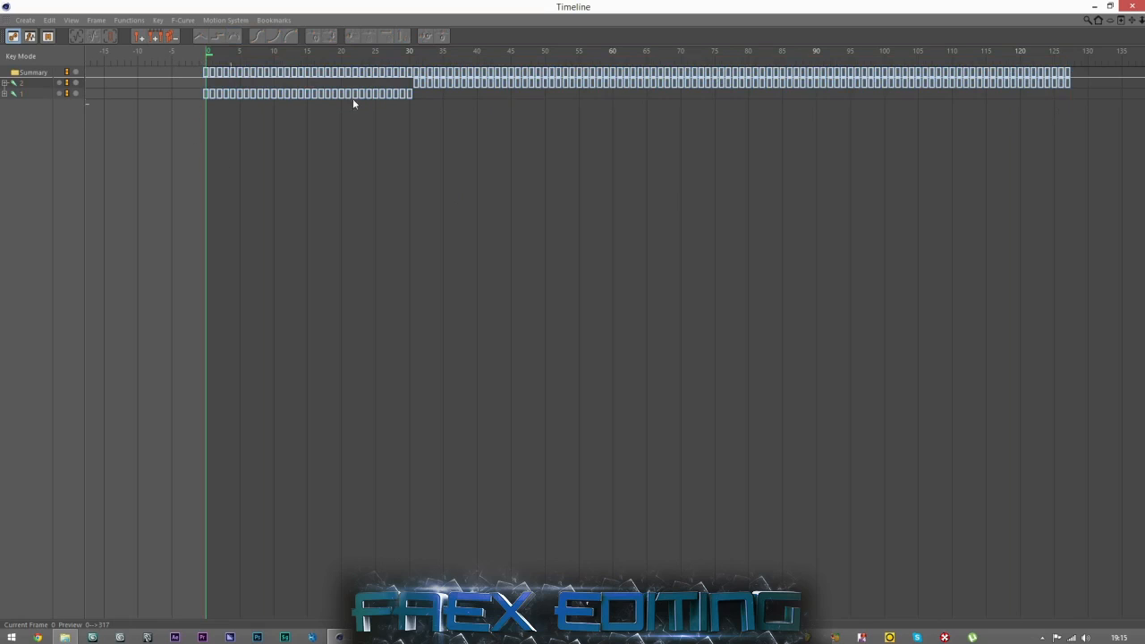
click(416, 82)
click(454, 92)
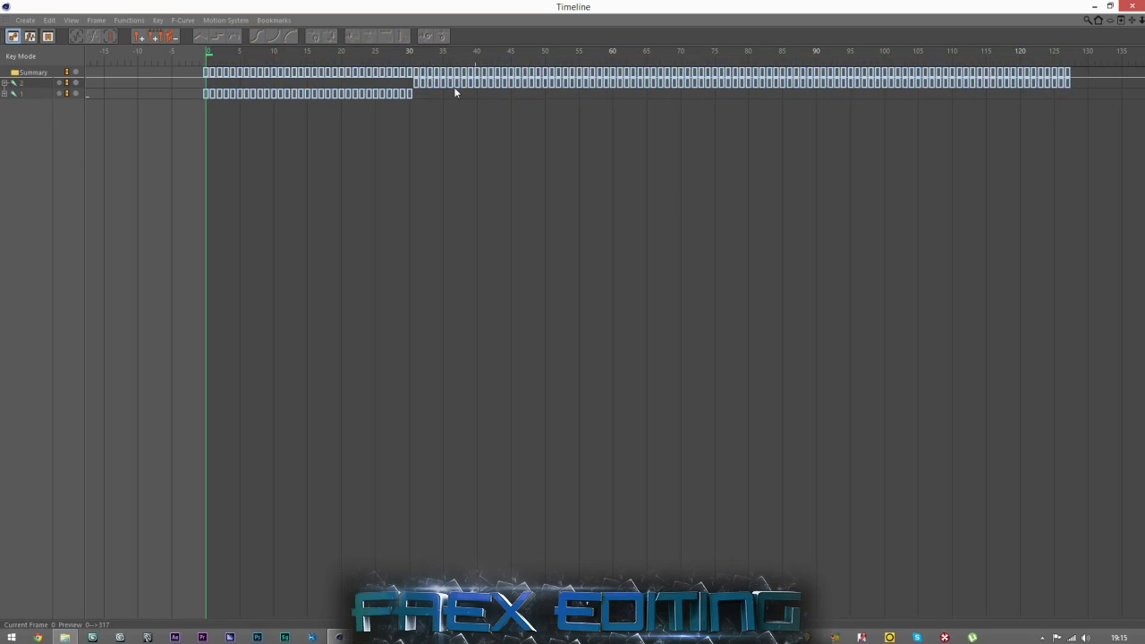
click(22, 84)
drag(415, 83, 483, 155)
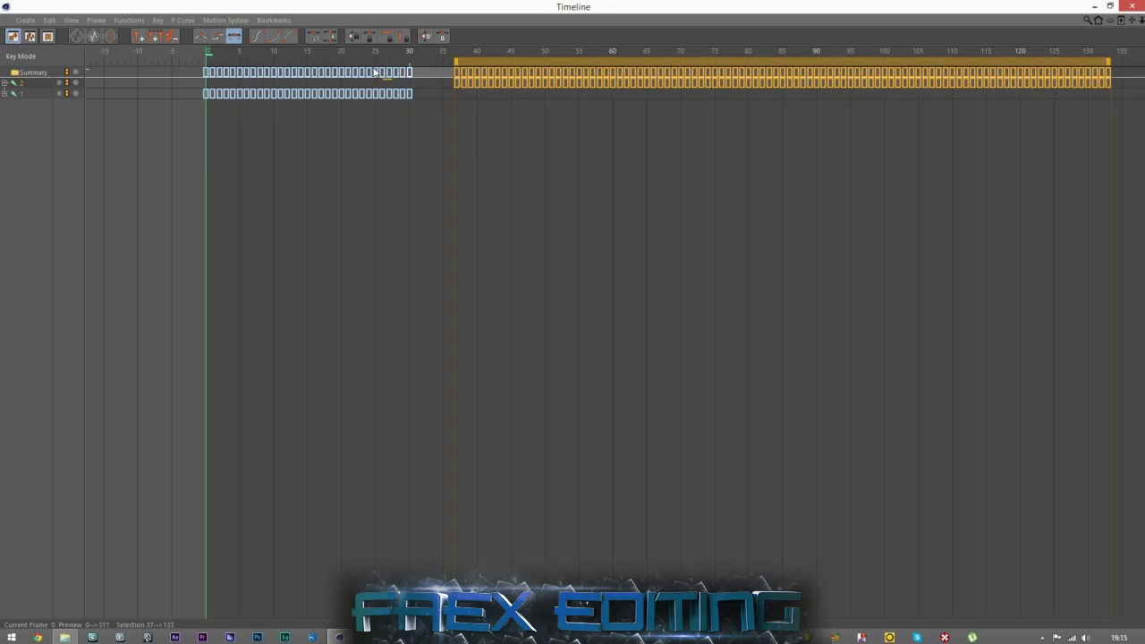
drag(420, 92, 420, 91)
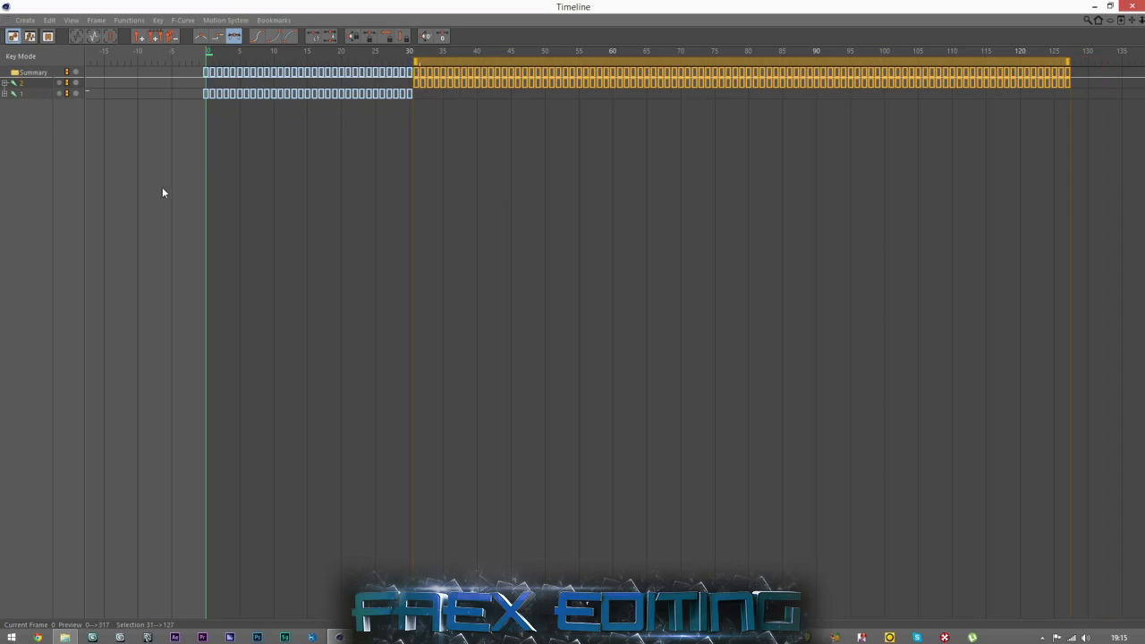
click(324, 167)
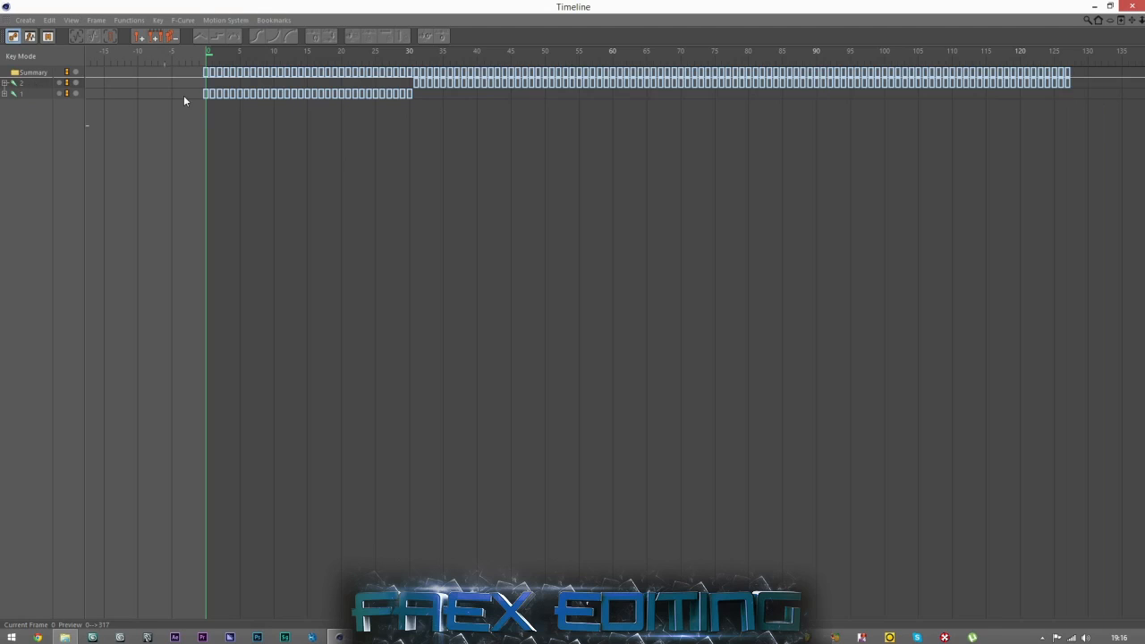
Close the Timeline window and add a Retarget character tag to joint 1.
click(1129, 6)
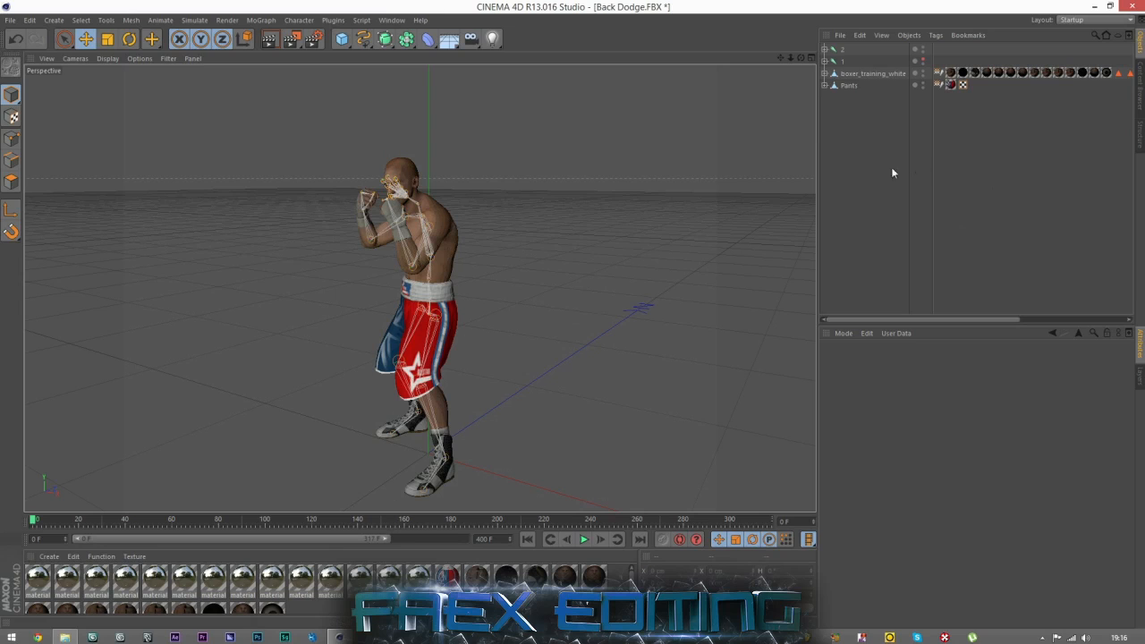
click(841, 61)
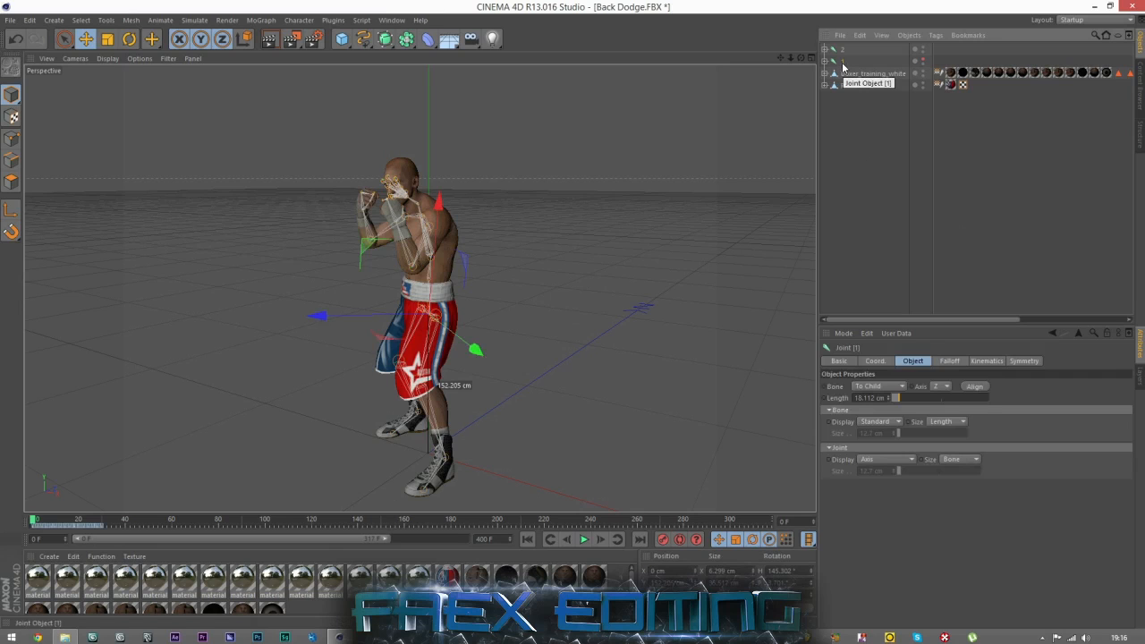
right_click(841, 67)
mouse_move(894, 82)
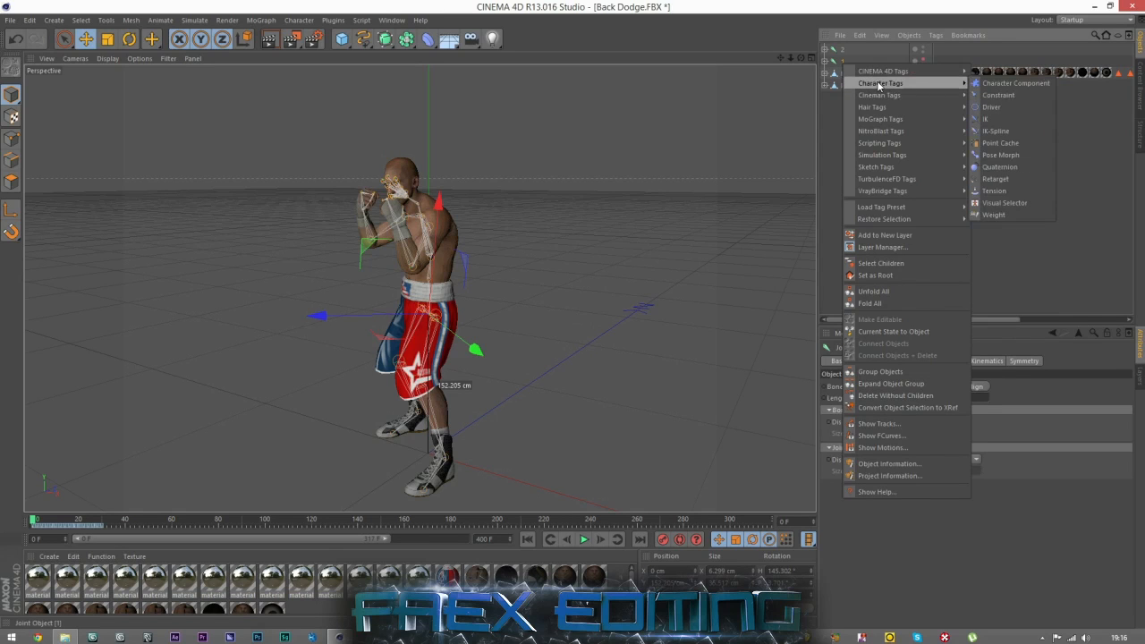
click(1000, 179)
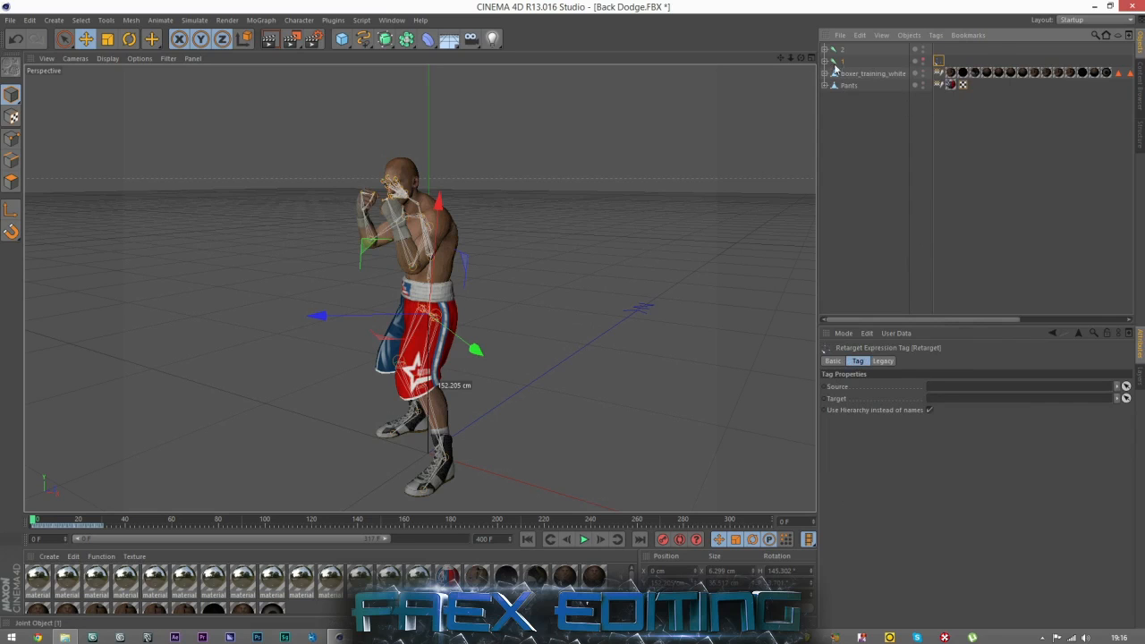
Set joint 1 as both Source and Target of the Retarget tag and shorten the preview range to 145 F.
drag(932, 302, 942, 399)
drag(383, 540, 224, 539)
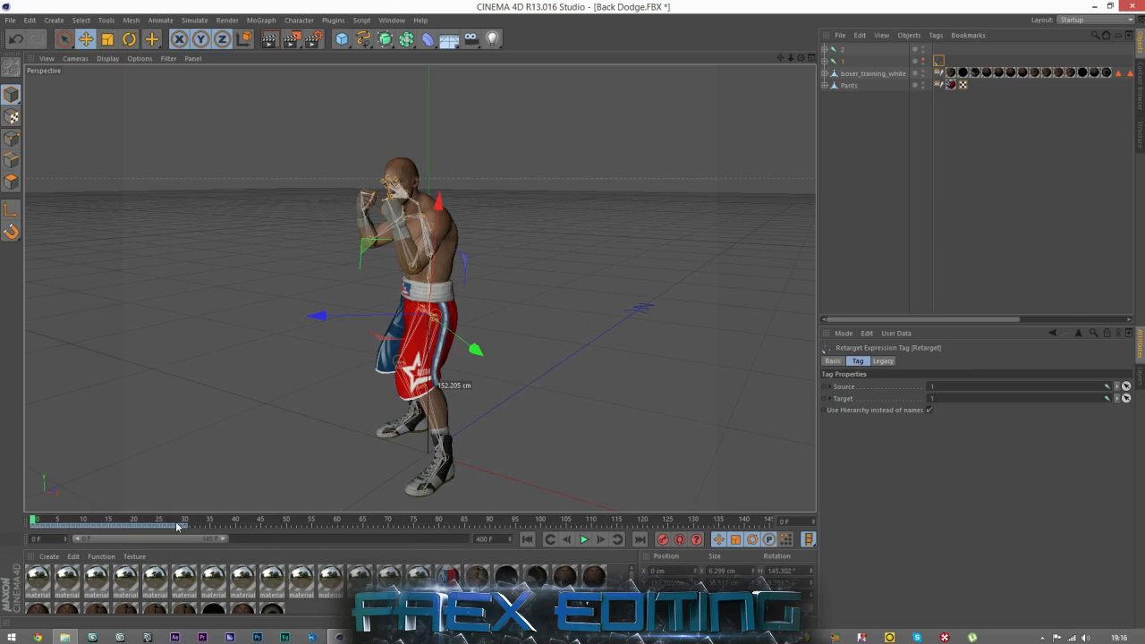
click(844, 61)
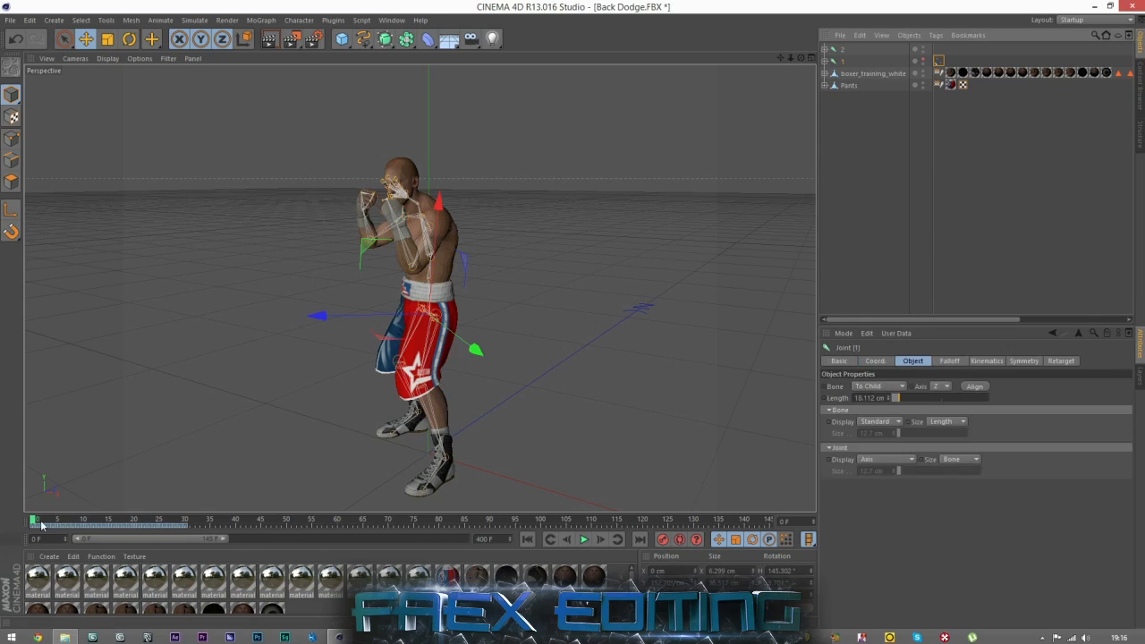
Keyframe the Retarget tag's Source, still set to joint 1, at frame 30.
drag(36, 522, 190, 537)
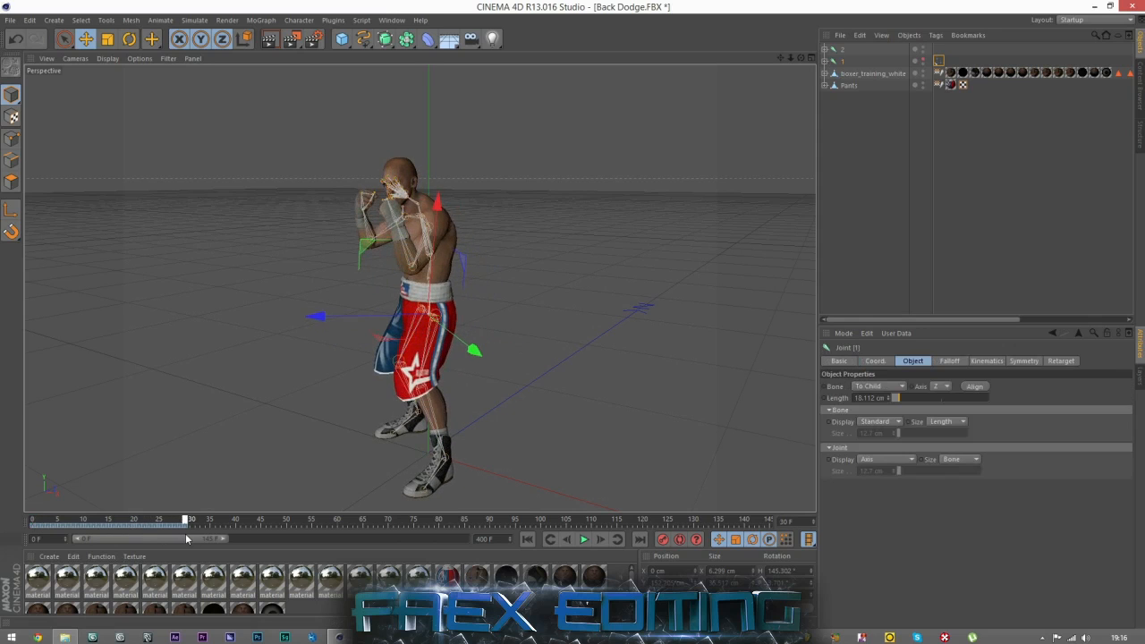
click(937, 61)
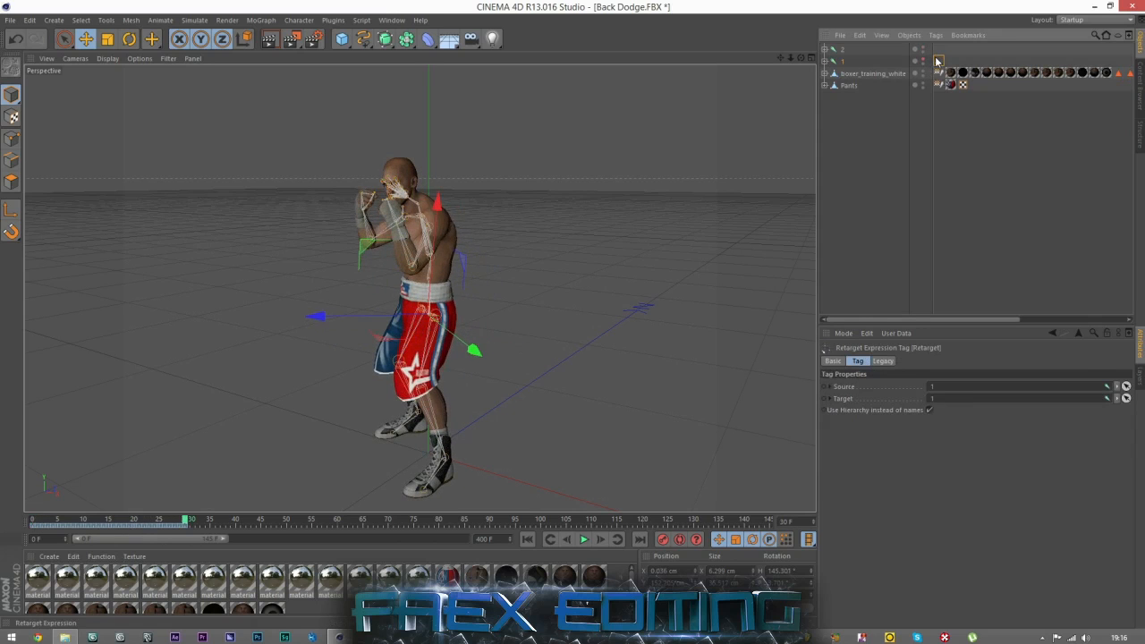
right_click(824, 388)
mouse_move(844, 397)
click(948, 401)
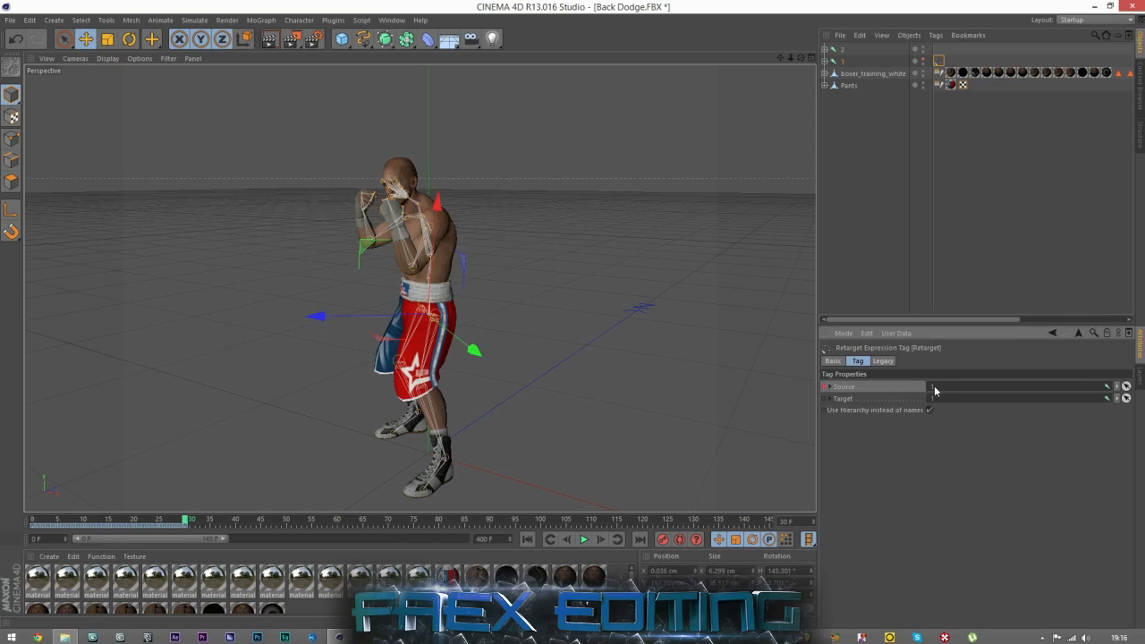
Advance to frame 31 and check in the Timeline where joint 2's keyframes begin.
click(602, 539)
click(843, 52)
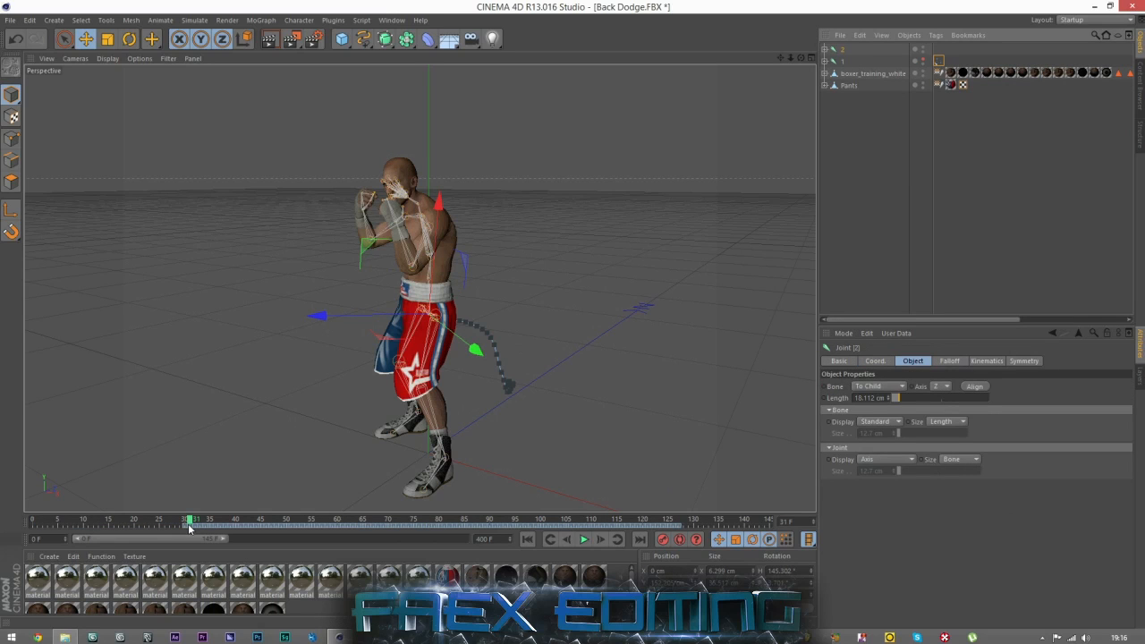
click(392, 20)
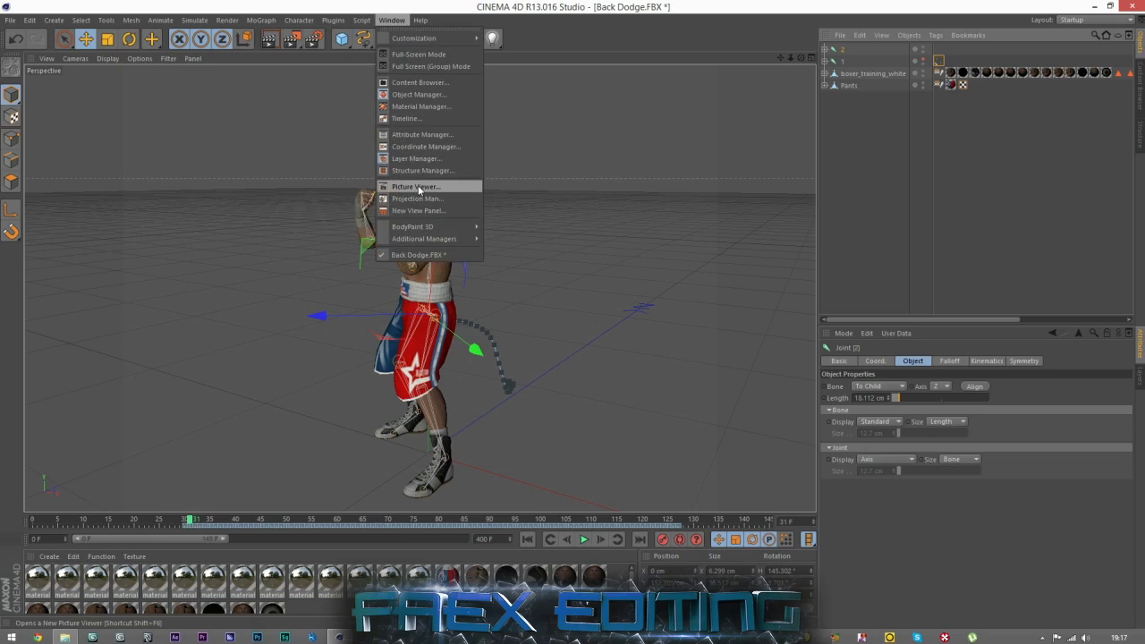
click(404, 118)
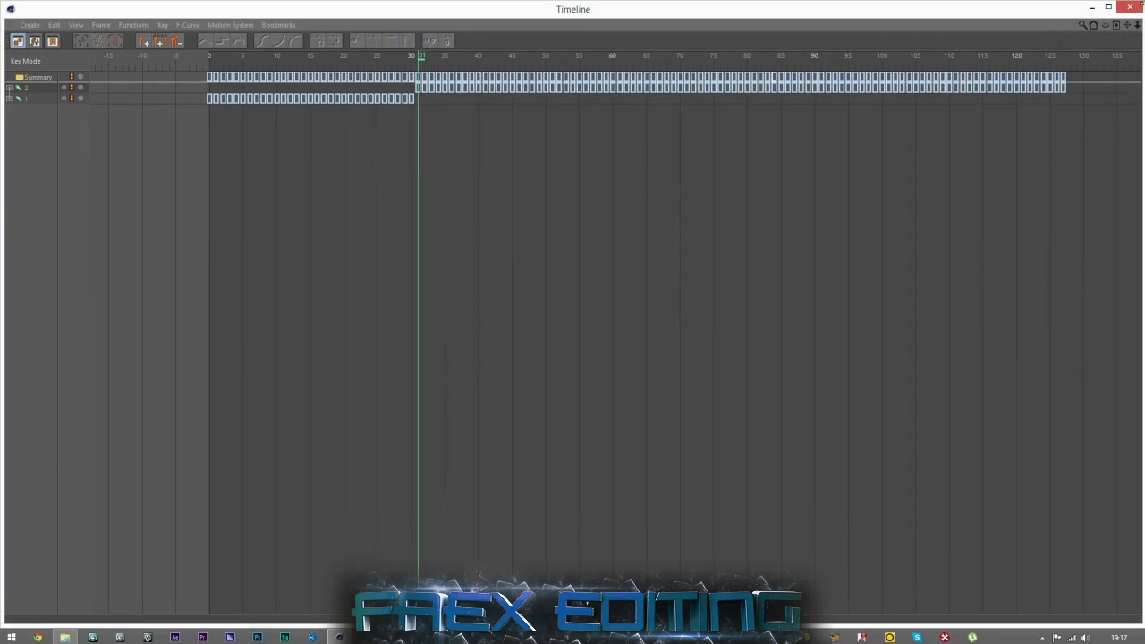
click(1131, 7)
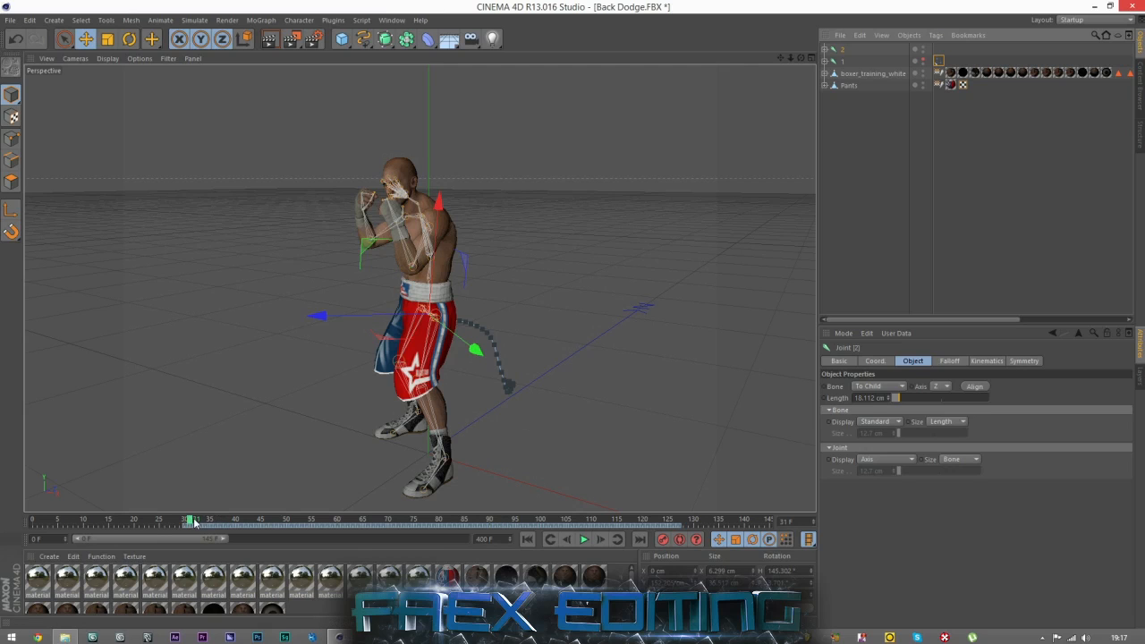
Set the Retarget tag's Source to joint 2, keyframe it at frame 31, and check the switch against frame 30.
click(939, 63)
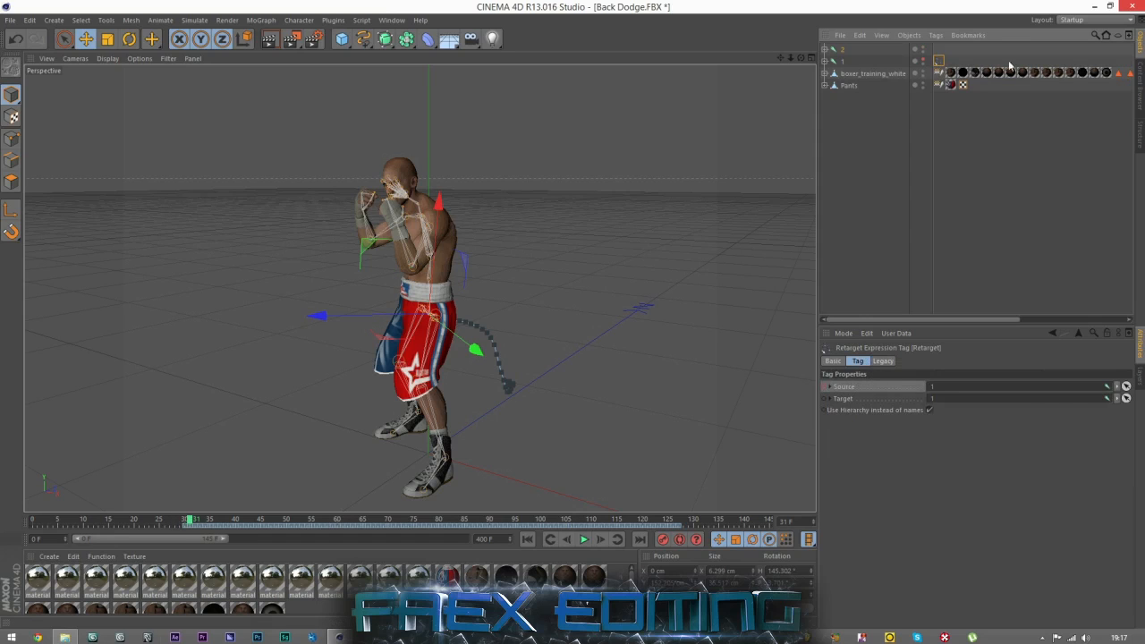
drag(916, 373, 955, 394)
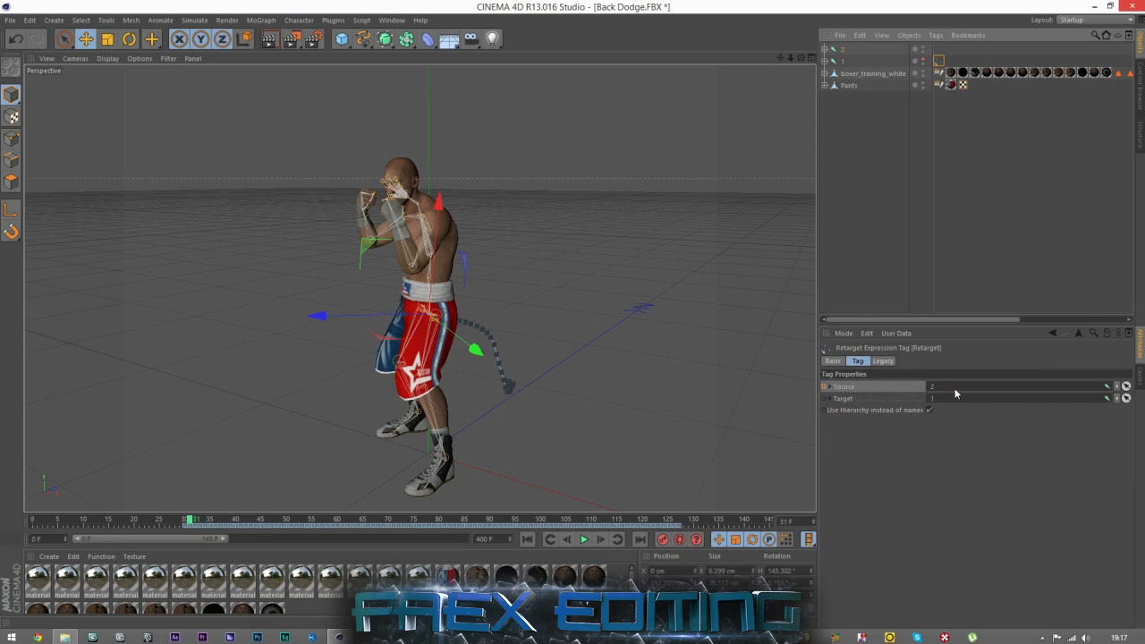
ctrl+click(824, 387)
right_click(824, 390)
mouse_move(839, 392)
click(944, 393)
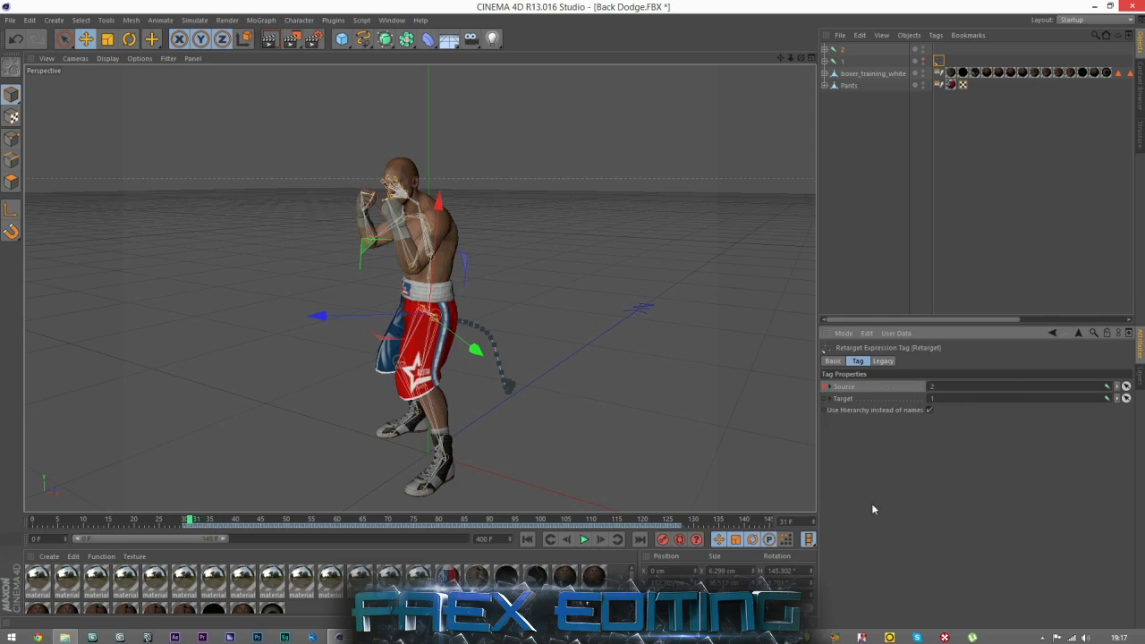
click(567, 540)
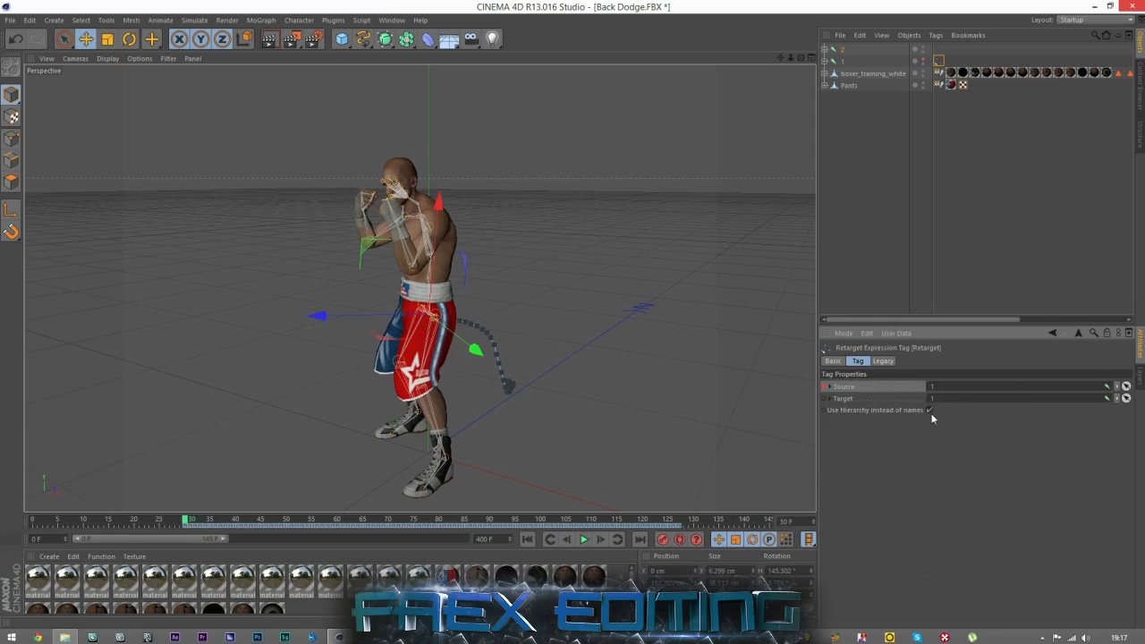
click(600, 539)
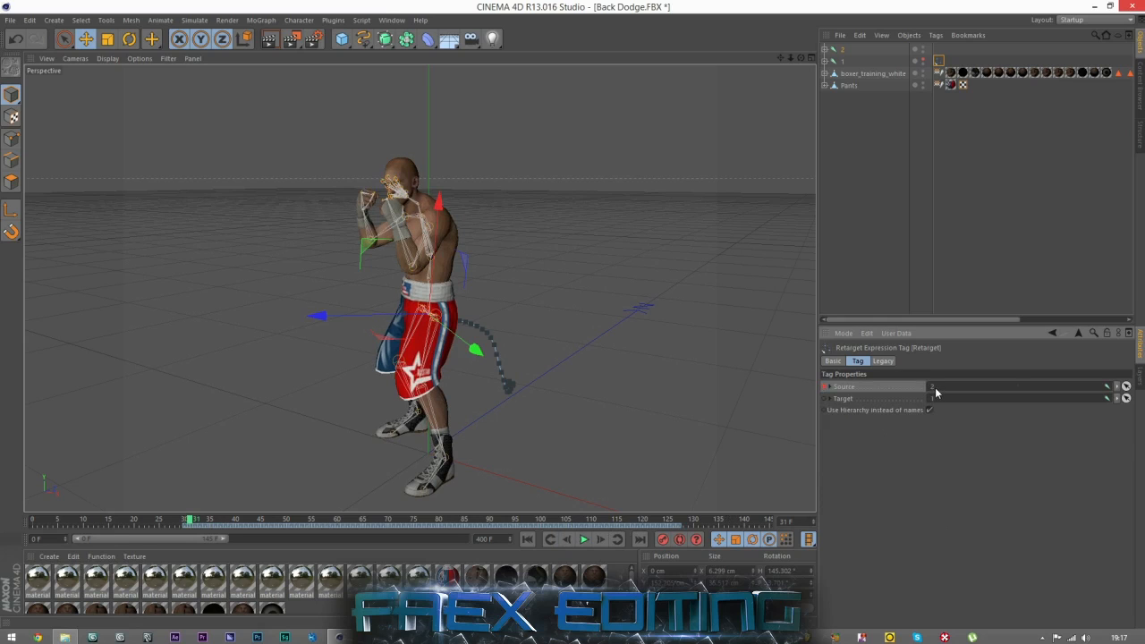
Extend the preview range past 240 F and scrub to frame 65 to check the retargeted motion.
click(879, 196)
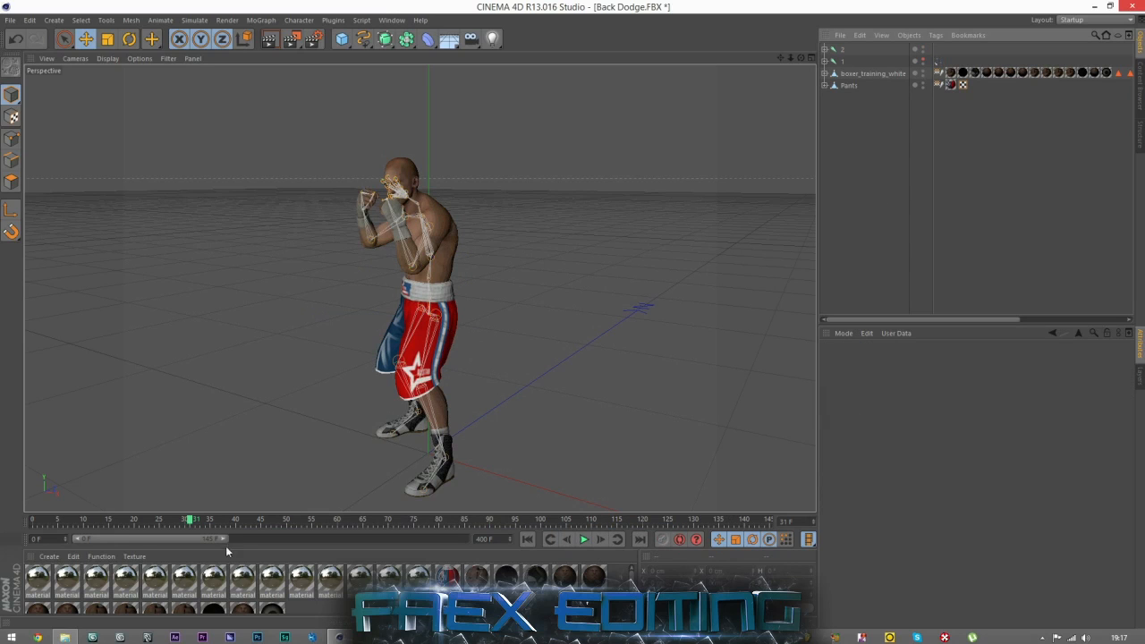
drag(229, 541, 322, 539)
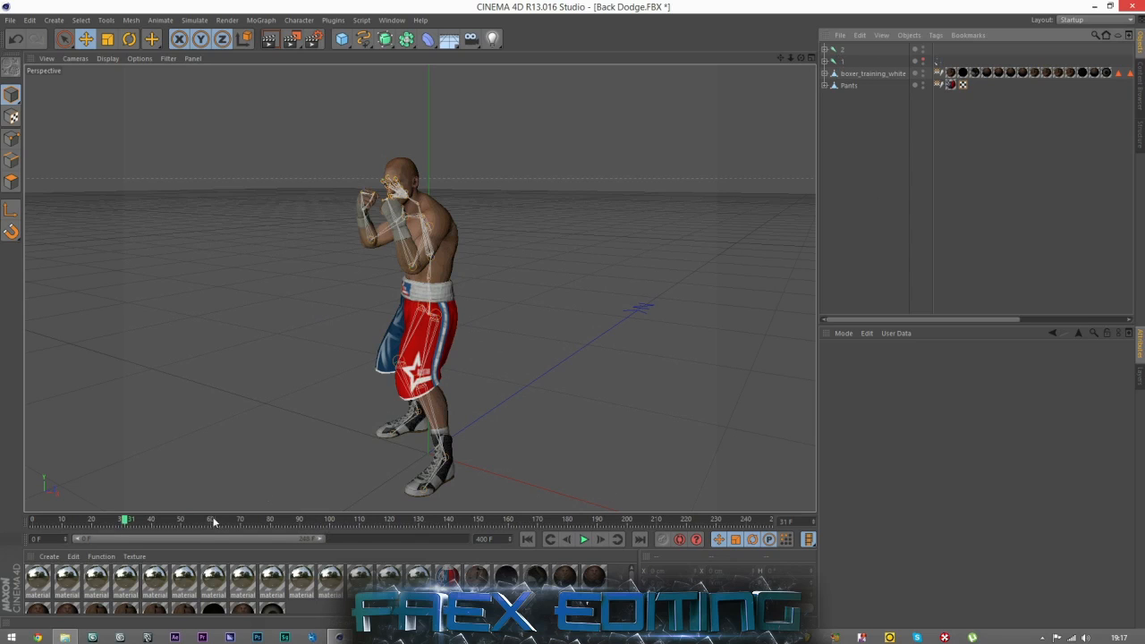
drag(128, 523, 225, 521)
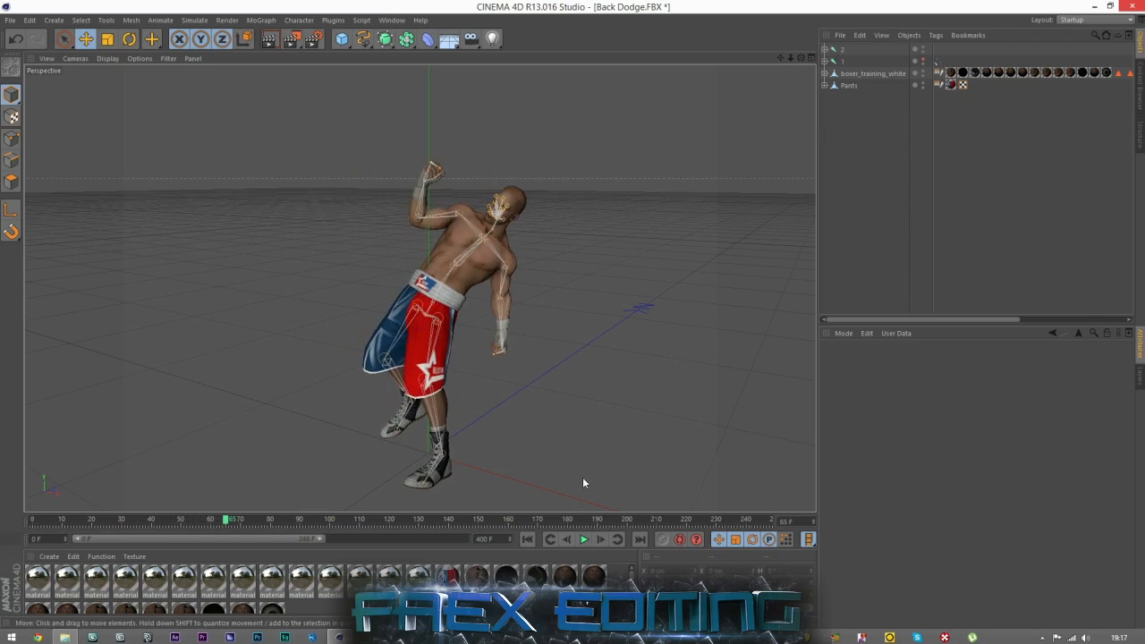
Play the animation from the first frame and hide joint 2's skeleton in the viewport.
click(530, 539)
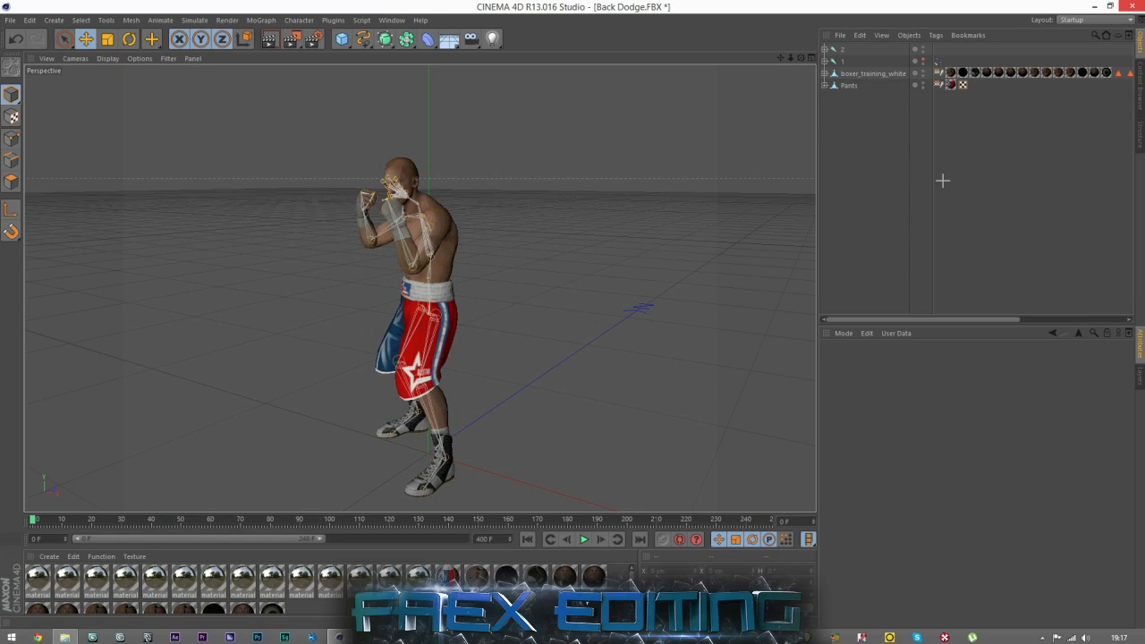
click(583, 539)
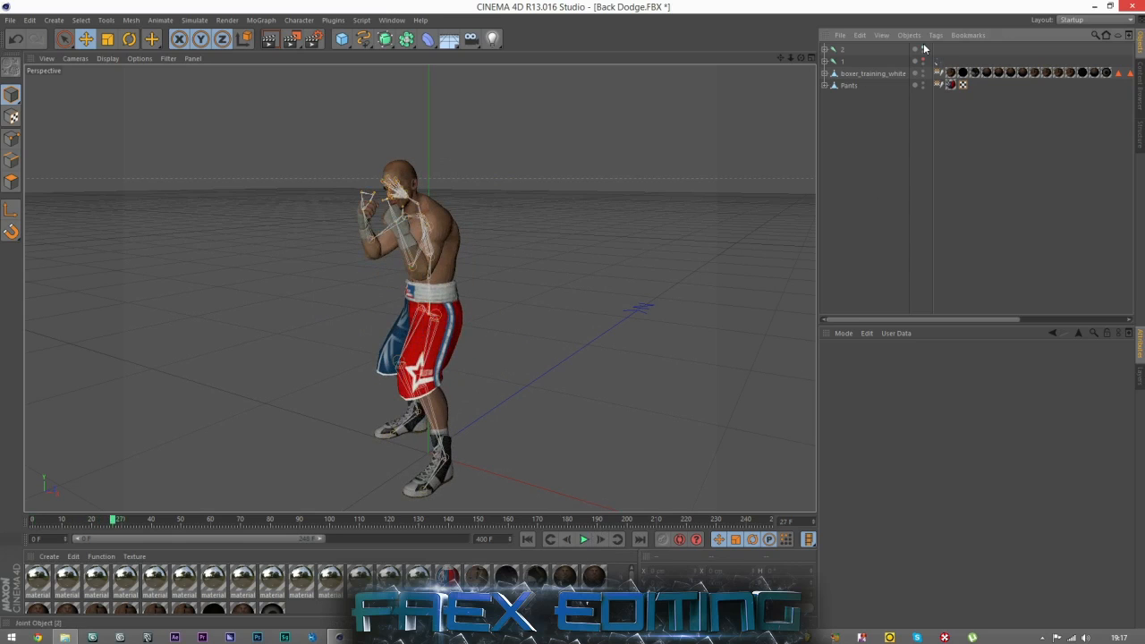
click(881, 179)
Play the combined animation from the start with the skeletons hidden, and return to frame 0.
click(526, 539)
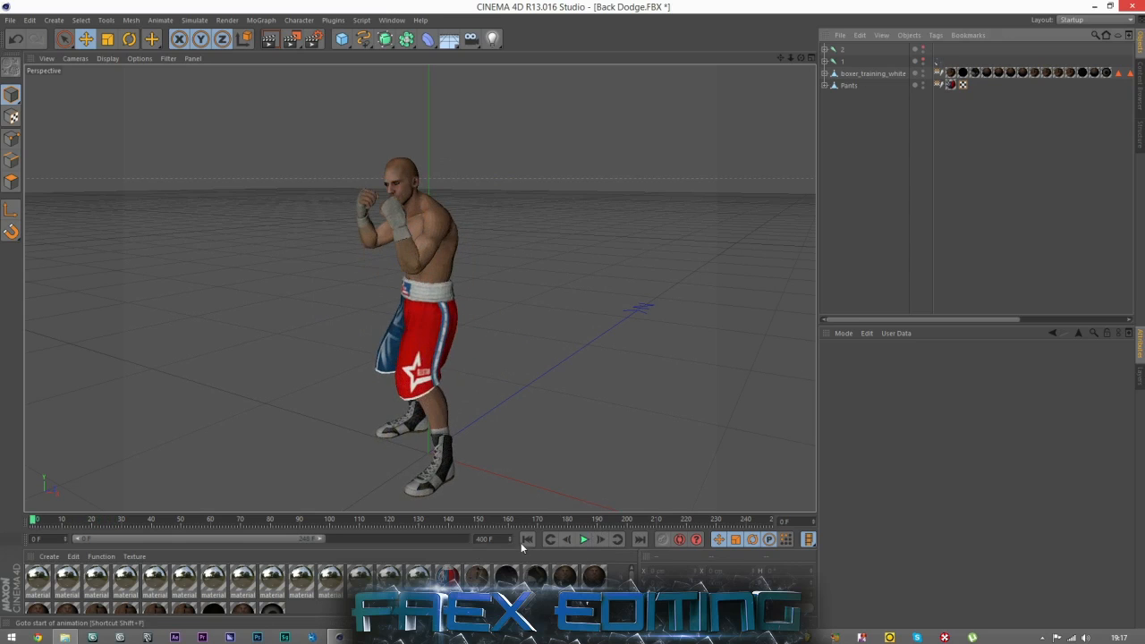
click(583, 539)
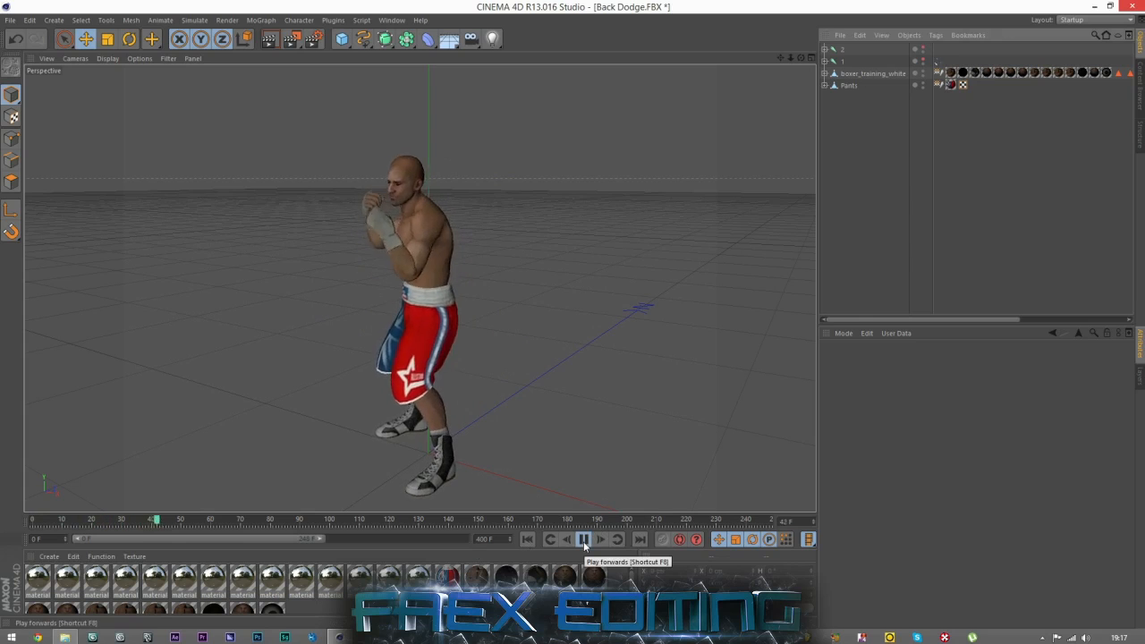
click(583, 539)
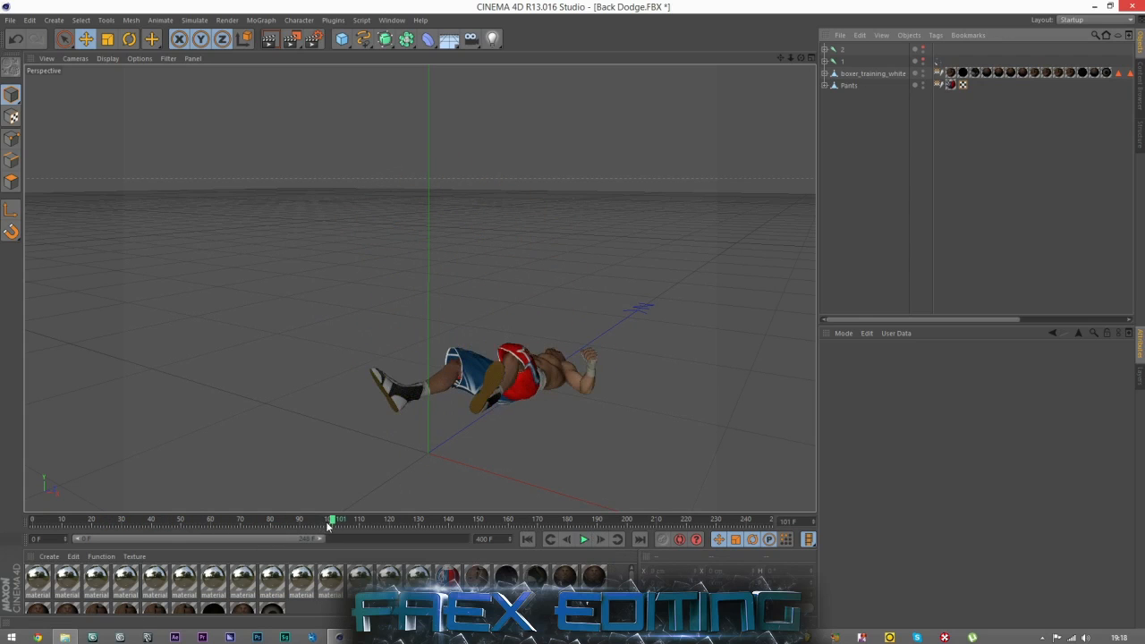
click(527, 539)
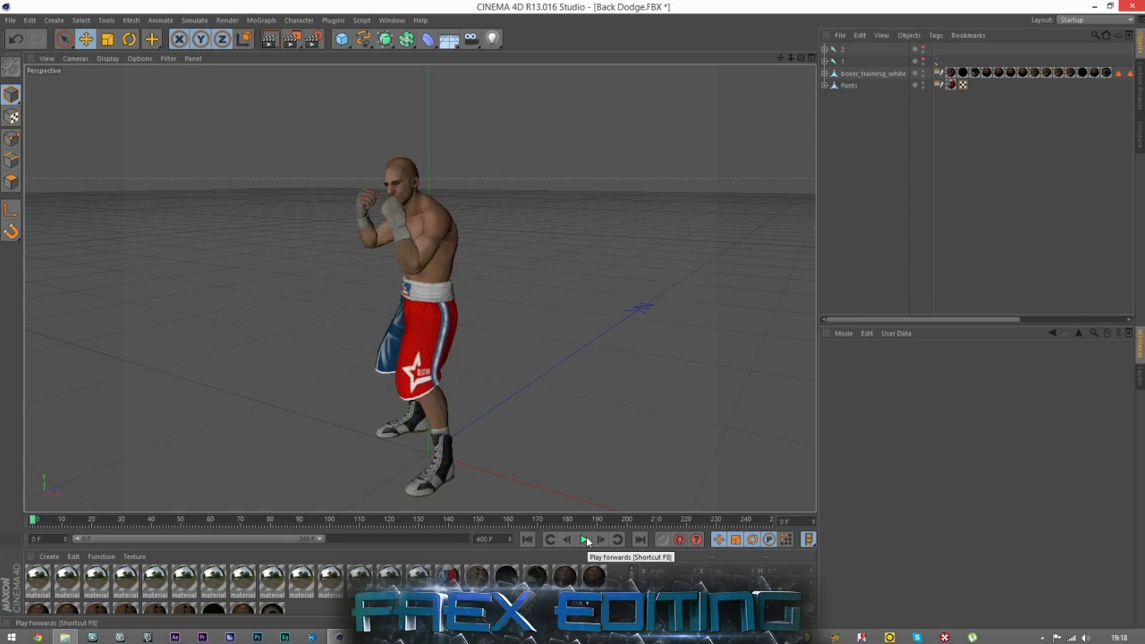
Compare the boxer's foot position between frames 30, 31 and 32 to examine the transition between the two animations.
click(122, 524)
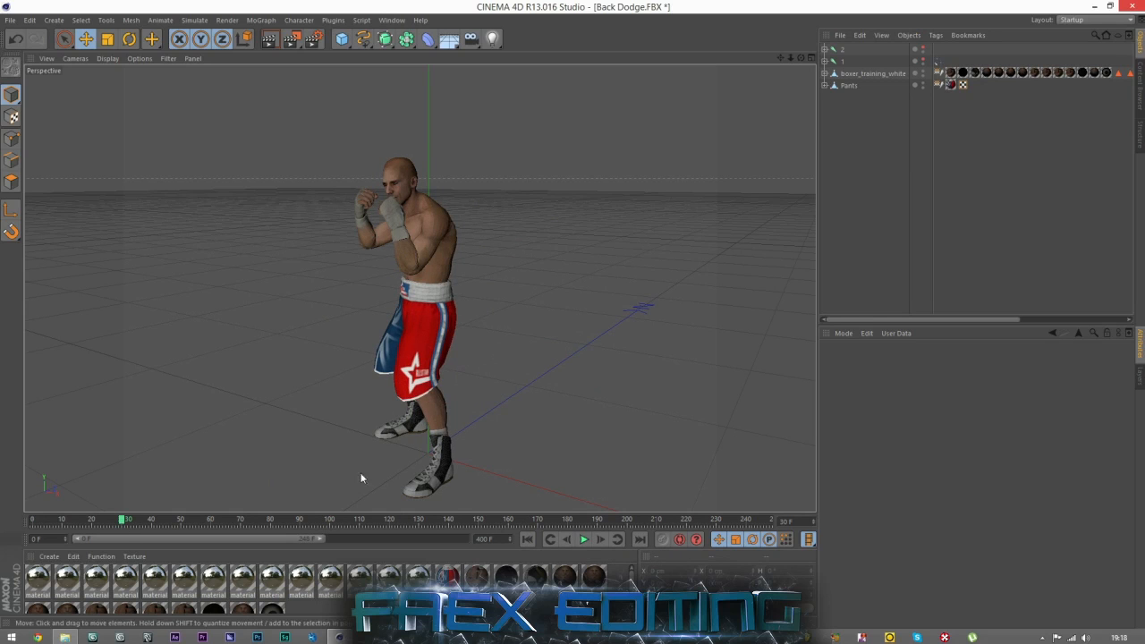
scroll(446, 482, up, 6)
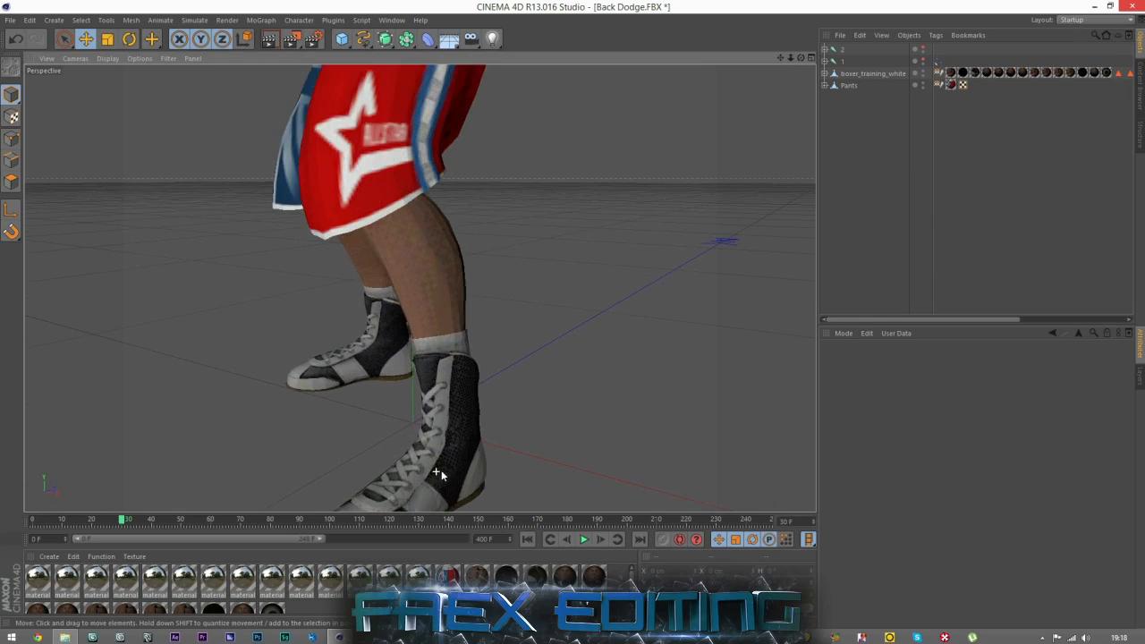
click(599, 540)
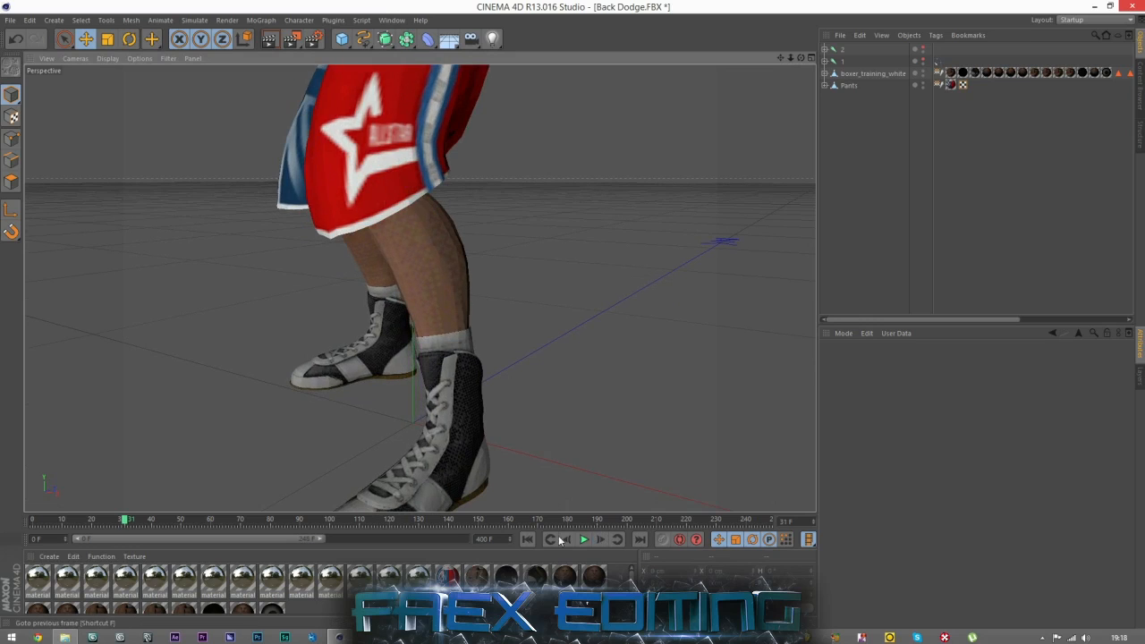
click(562, 540)
click(597, 540)
click(599, 540)
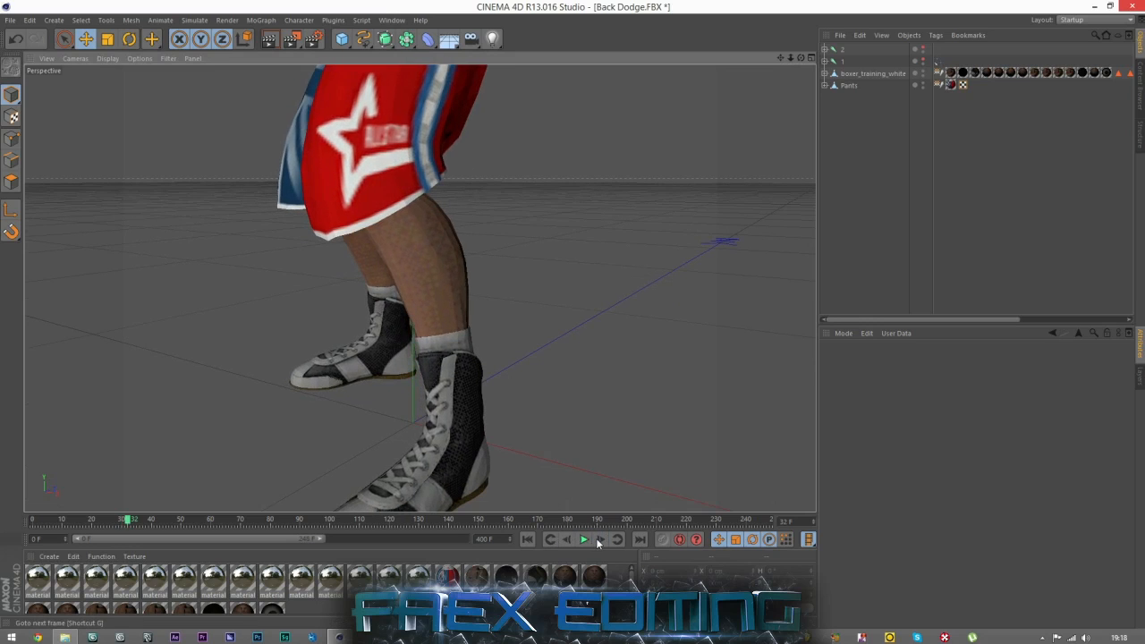
click(563, 540)
click(563, 541)
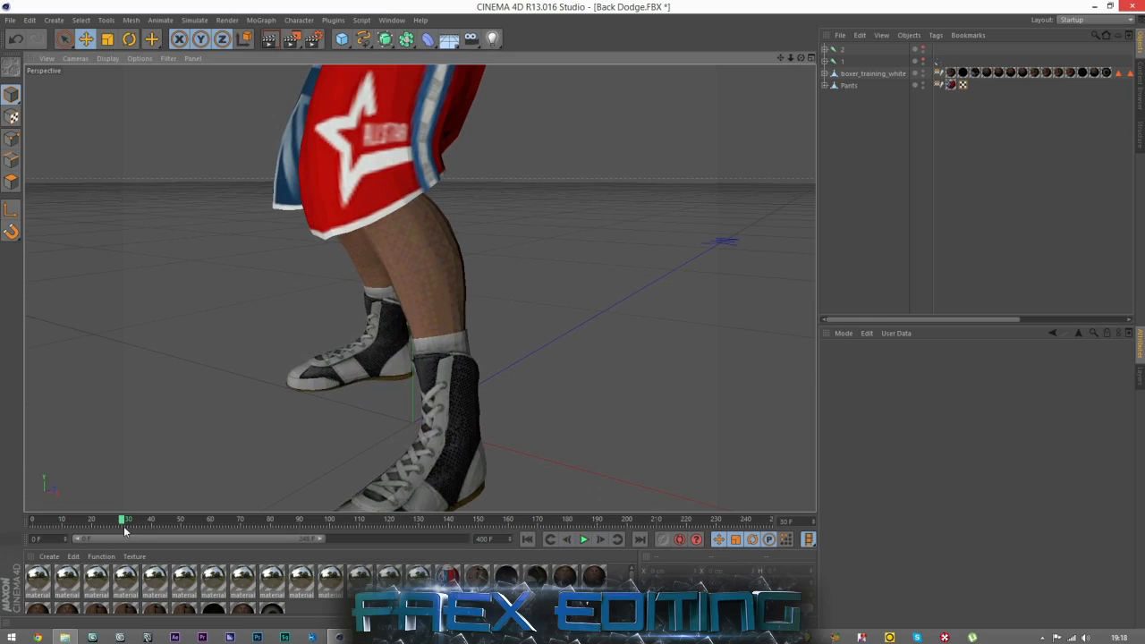
Try shifting all of joint 2's keyframes one frame earlier to start at frame 30, and undo the shift.
click(841, 50)
drag(321, 539, 224, 539)
drag(354, 532, 186, 531)
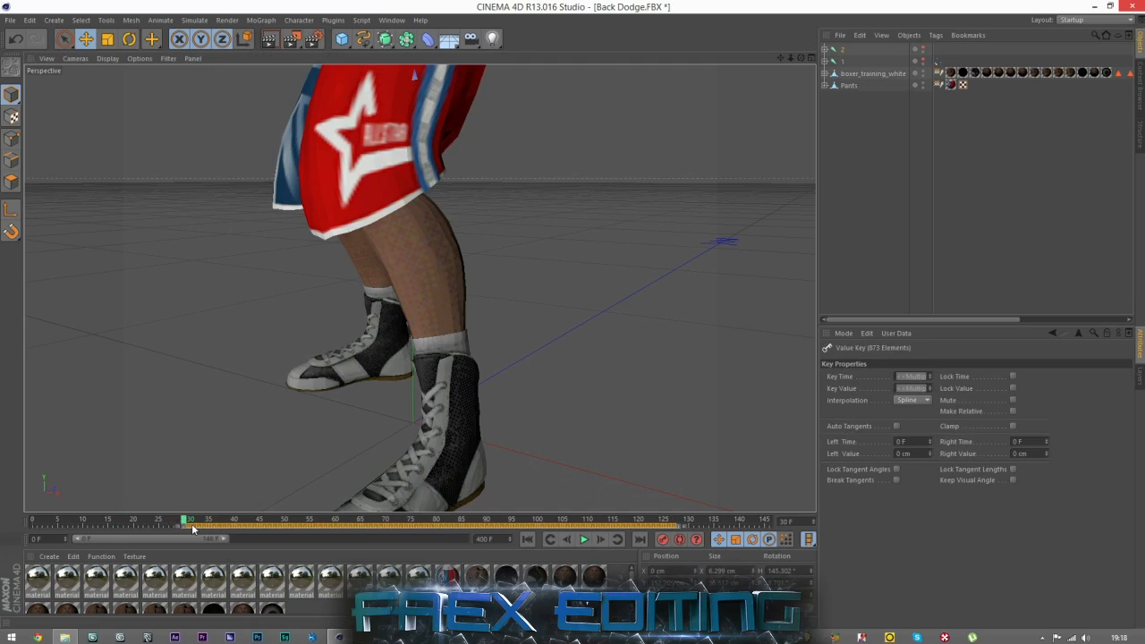
click(194, 525)
mouse_move(184, 525)
mouse_down()
mouse_move(205, 525)
mouse_move(184, 523)
mouse_up()
drag(704, 525, 183, 526)
click(149, 528)
drag(183, 520, 270, 516)
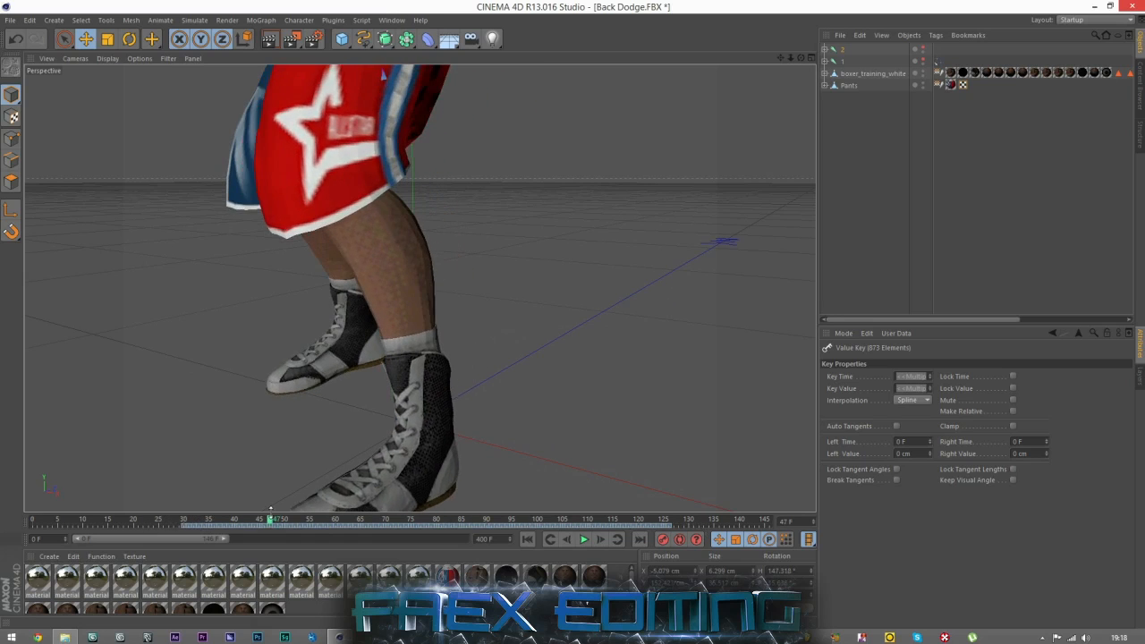
key(ctrl+z)
key(ctrl+z)
key(ctrl+z)
Select joint 2's keyframes again, move them slightly earlier, and deselect them.
double_click(195, 522)
drag(232, 524, 223, 524)
click(162, 524)
scroll(245, 443, down, 6)
click(897, 248)
scroll(373, 309, down, 4)
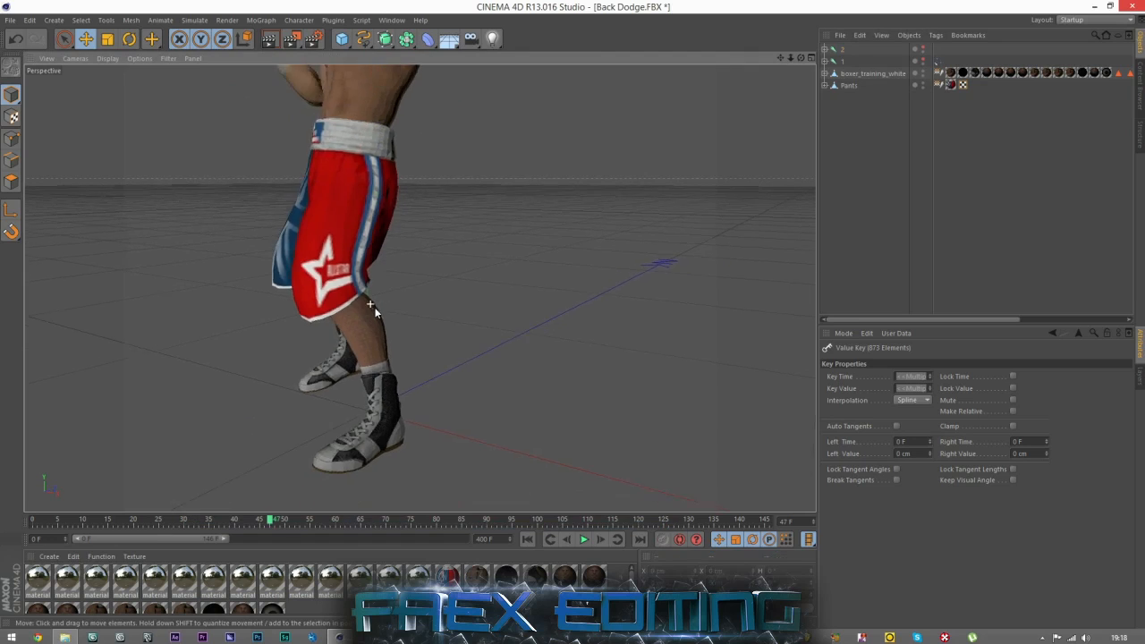
scroll(424, 408, down, 3)
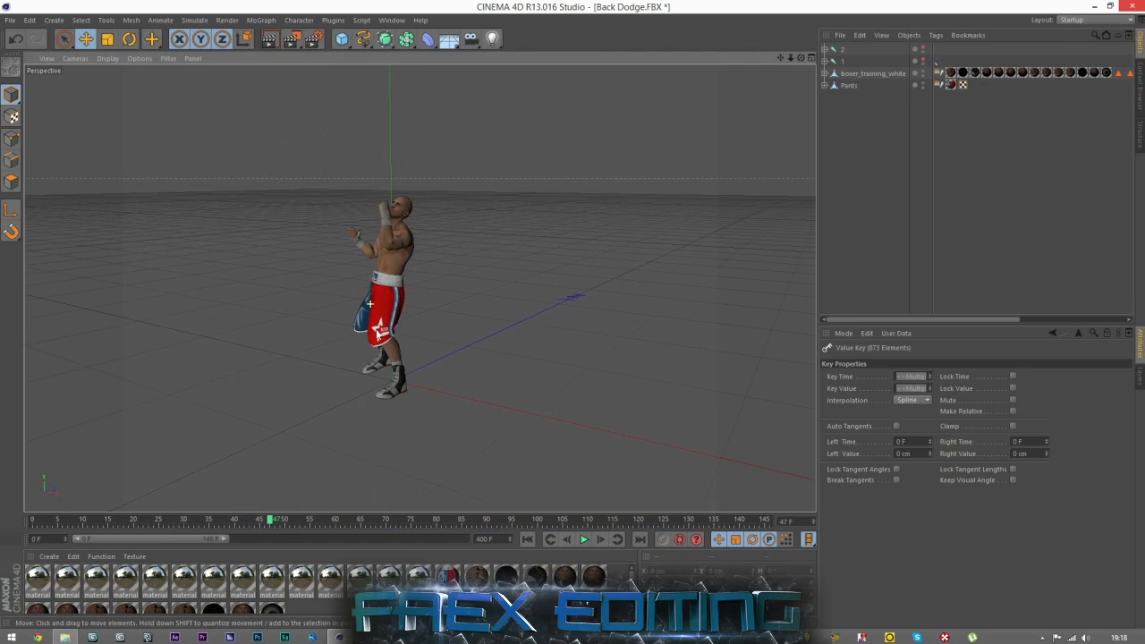
click(845, 60)
click(863, 123)
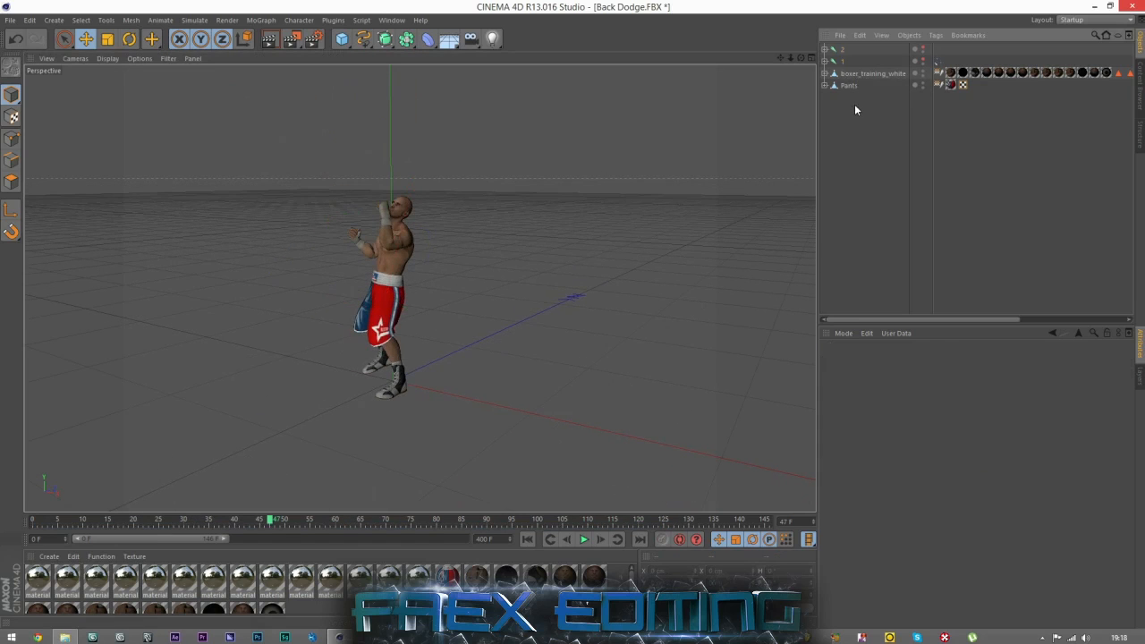
drag(851, 102, 856, 113)
click(840, 62)
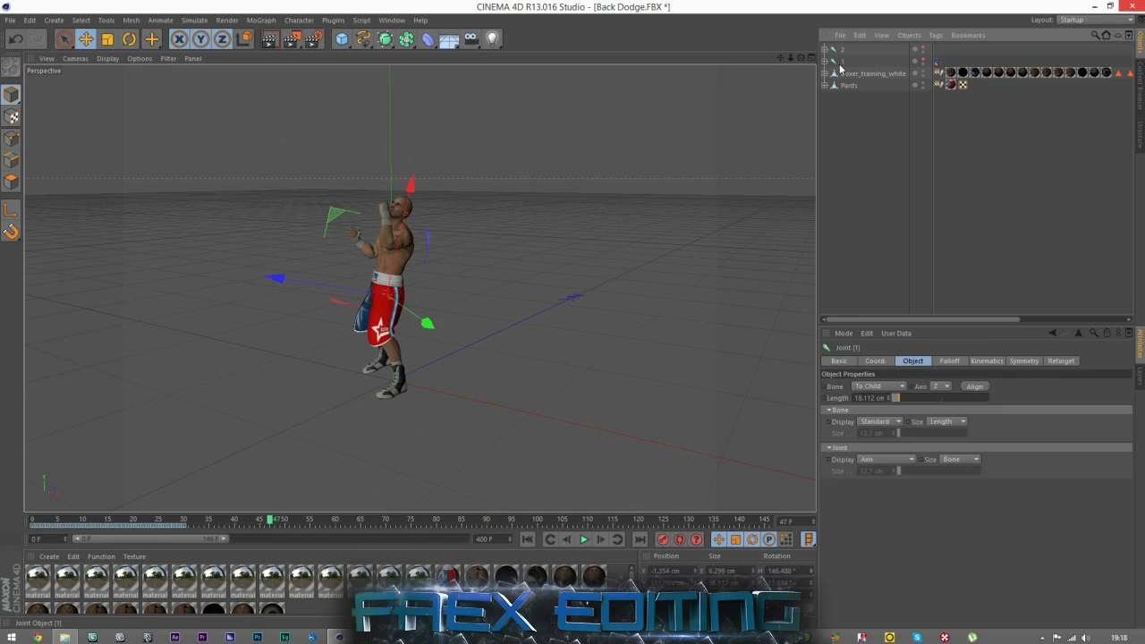
click(859, 149)
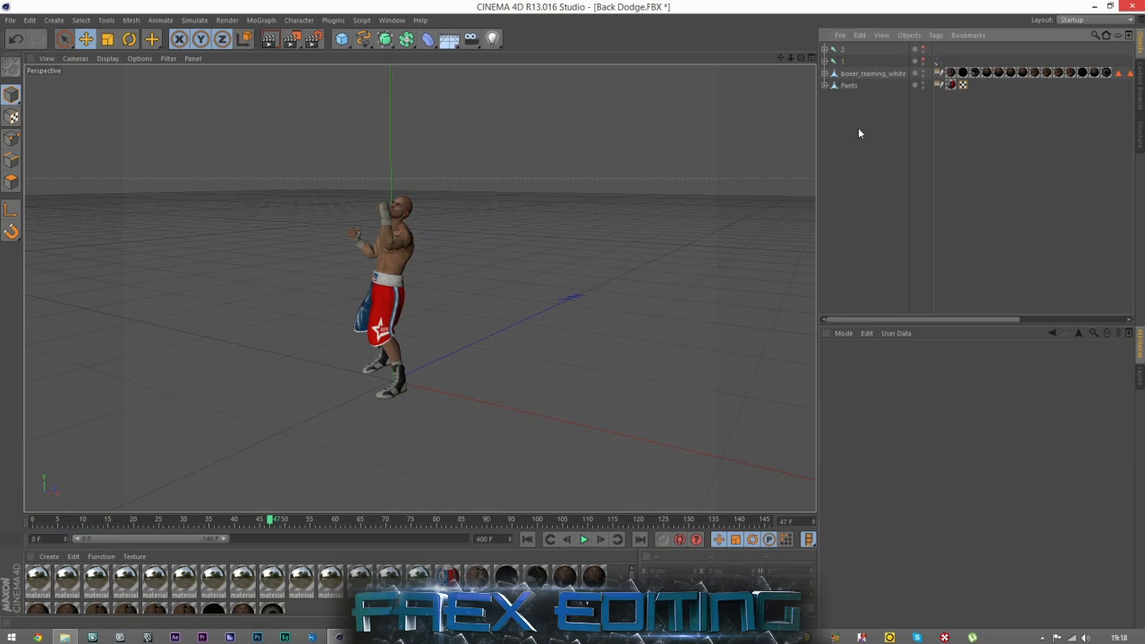
Review the Retarget tag's source and target settings together with the properties of joints 1 and 2.
click(939, 62)
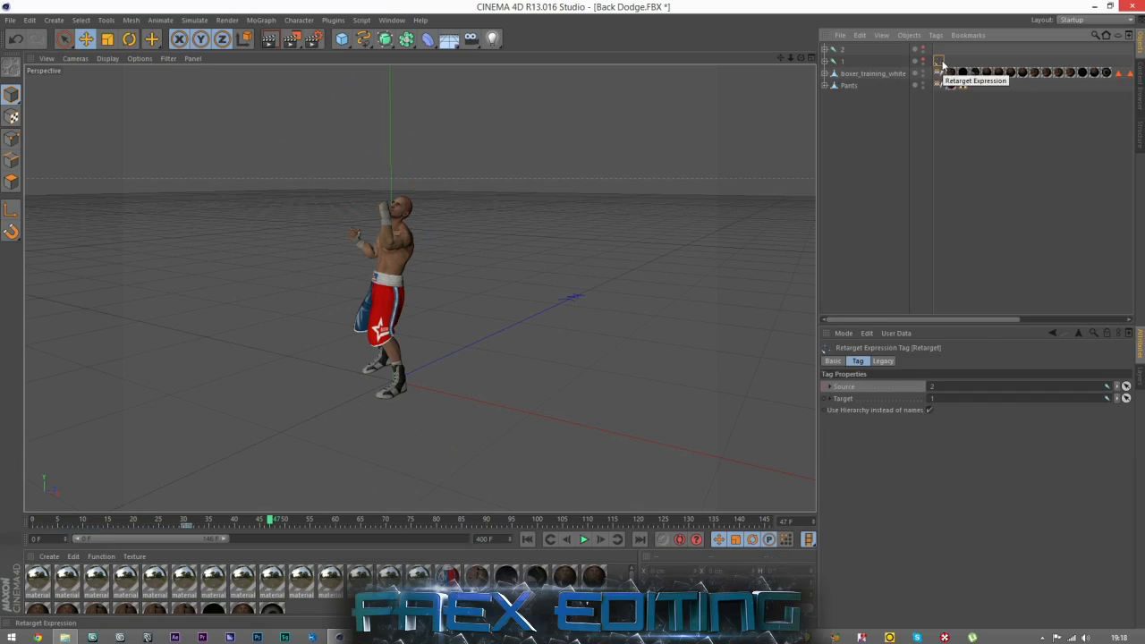
click(878, 112)
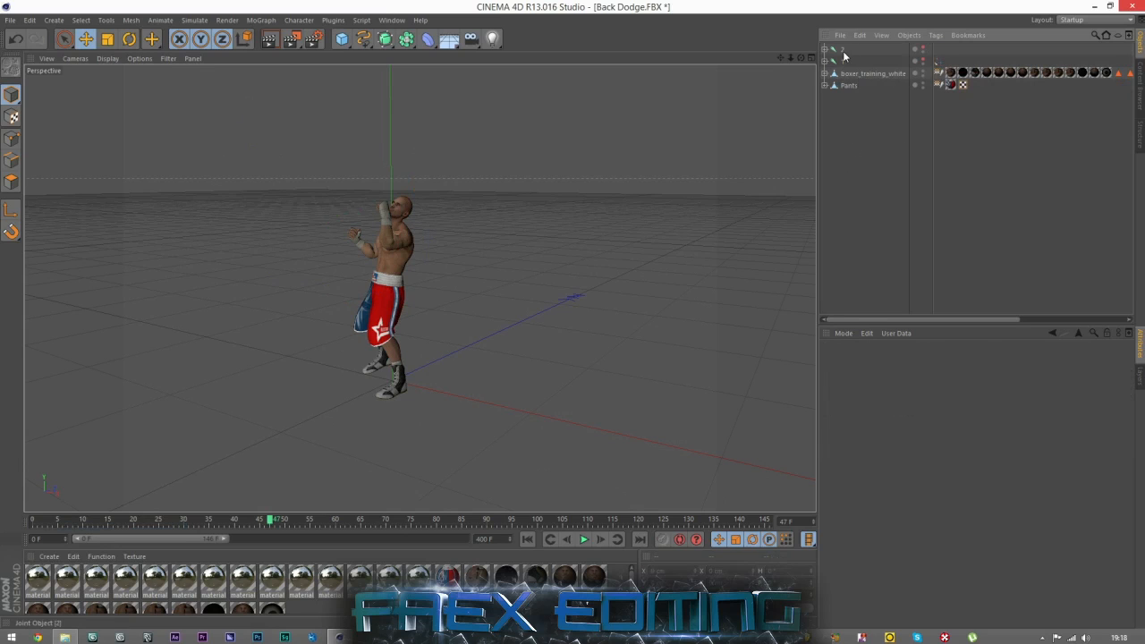
click(842, 52)
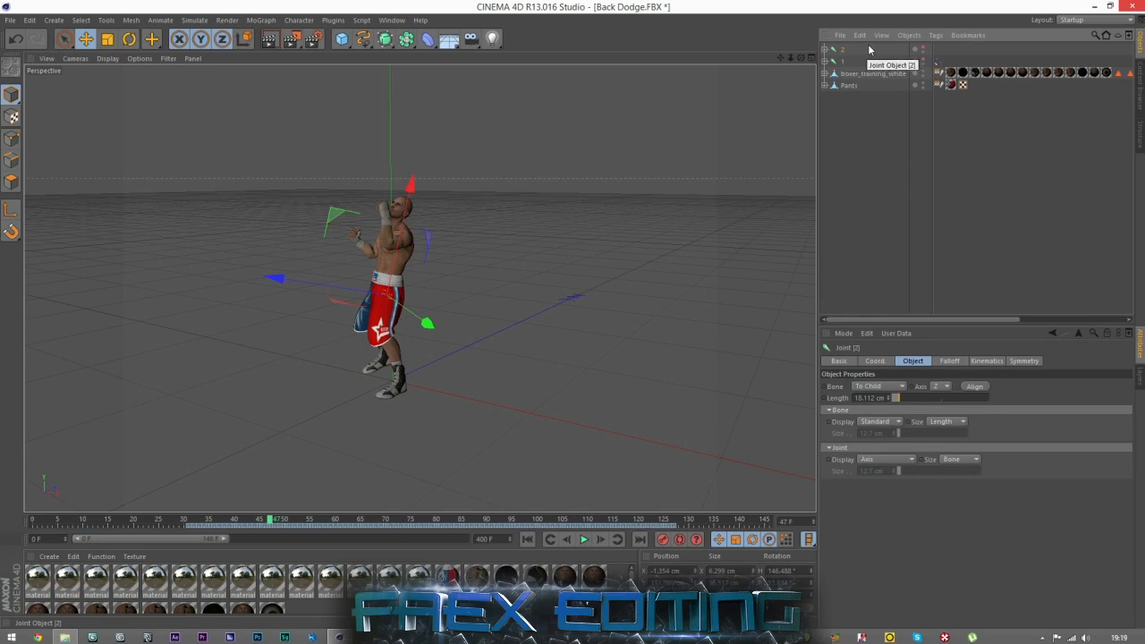
click(938, 62)
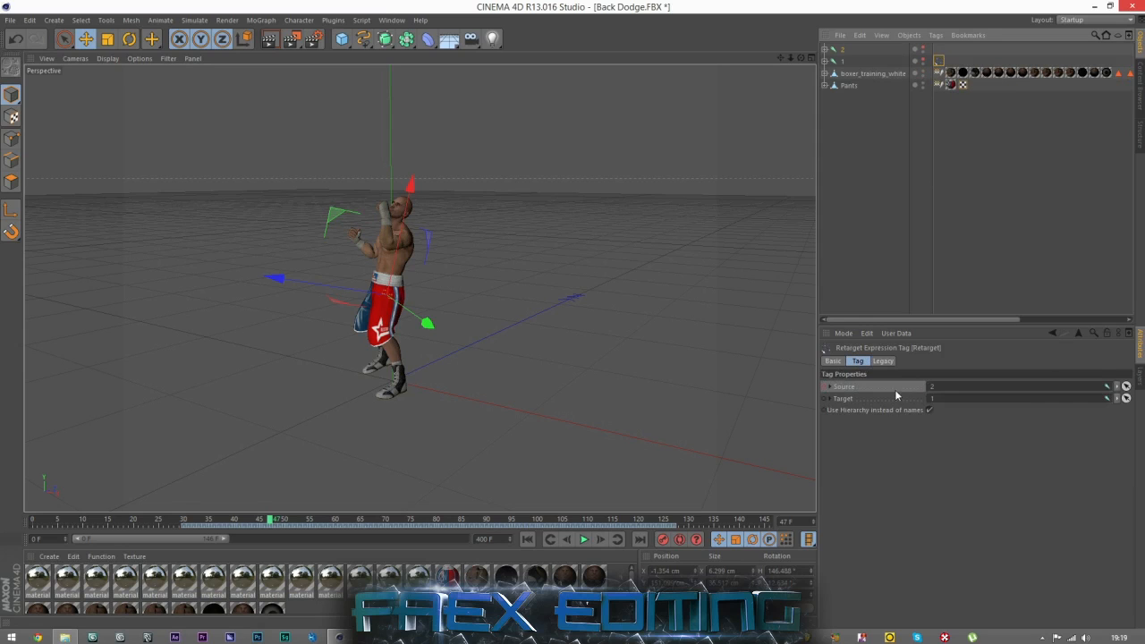
click(841, 51)
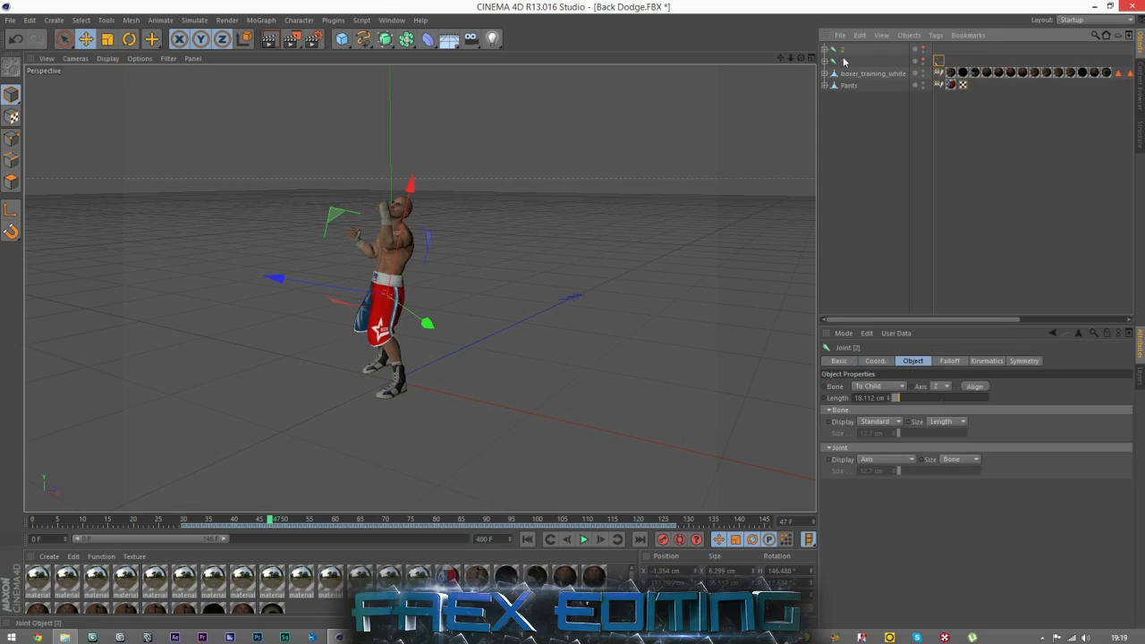
right_click(842, 51)
mouse_move(861, 57)
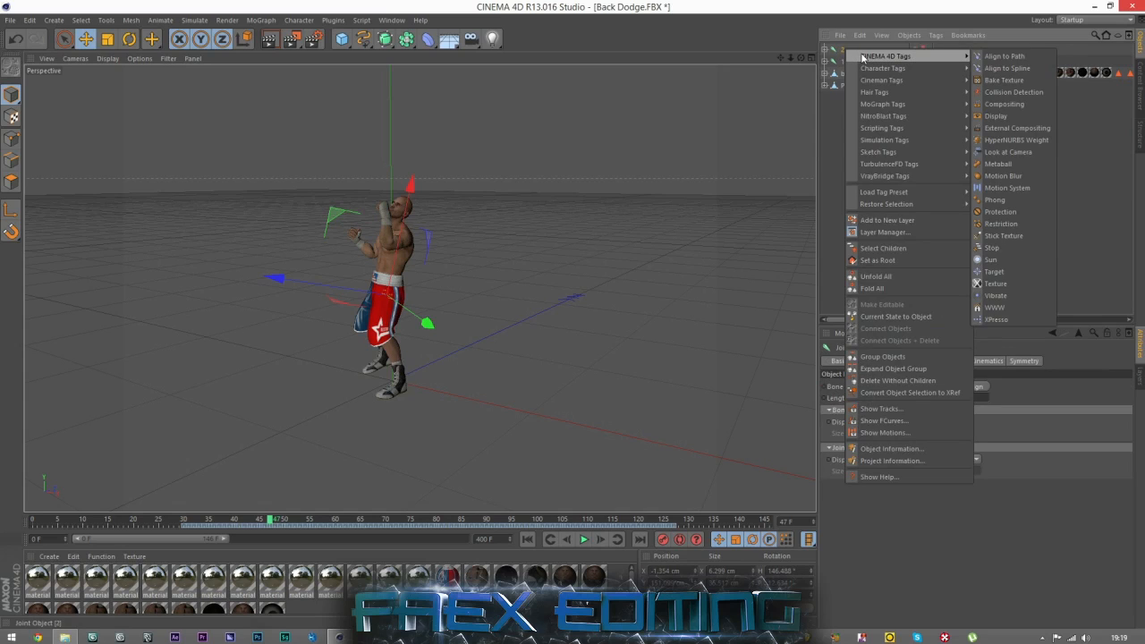
click(888, 3)
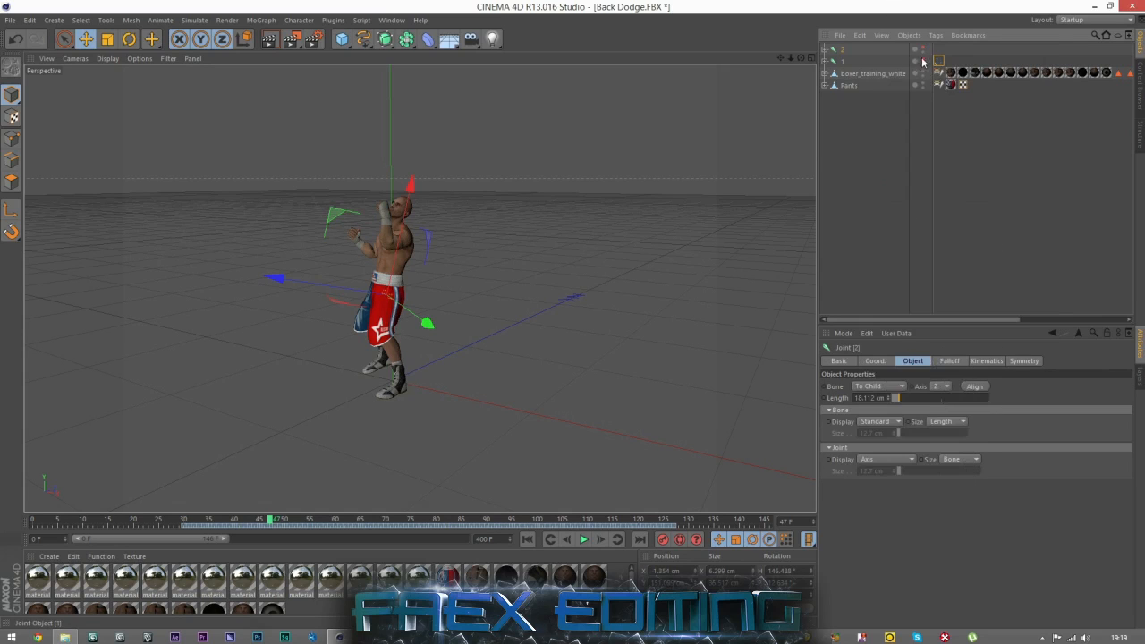
click(944, 63)
click(938, 61)
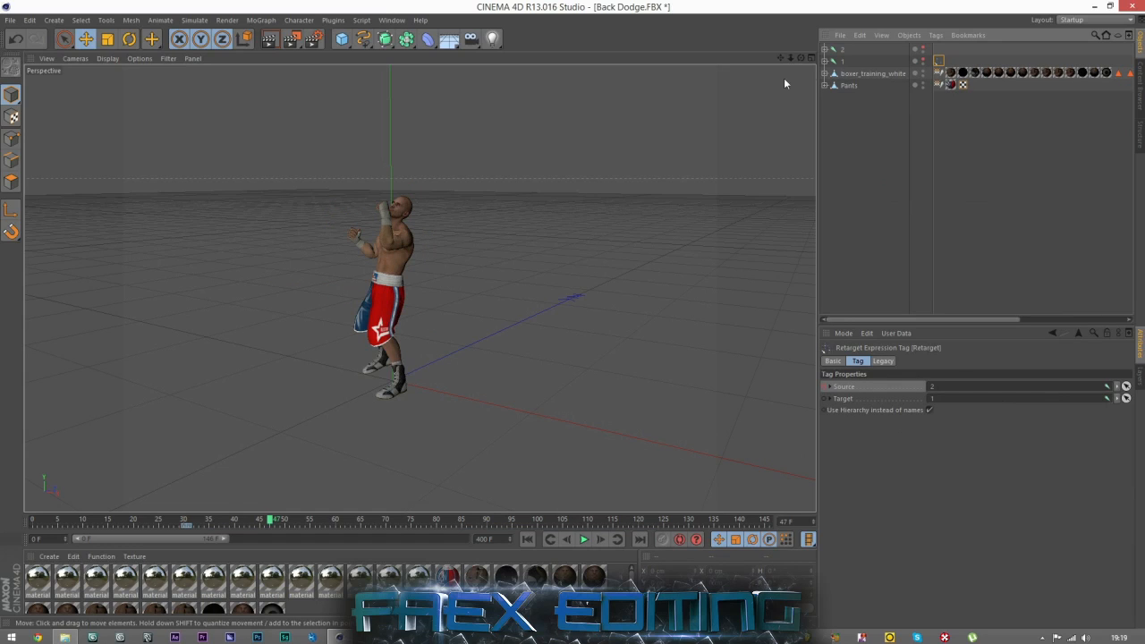
click(842, 62)
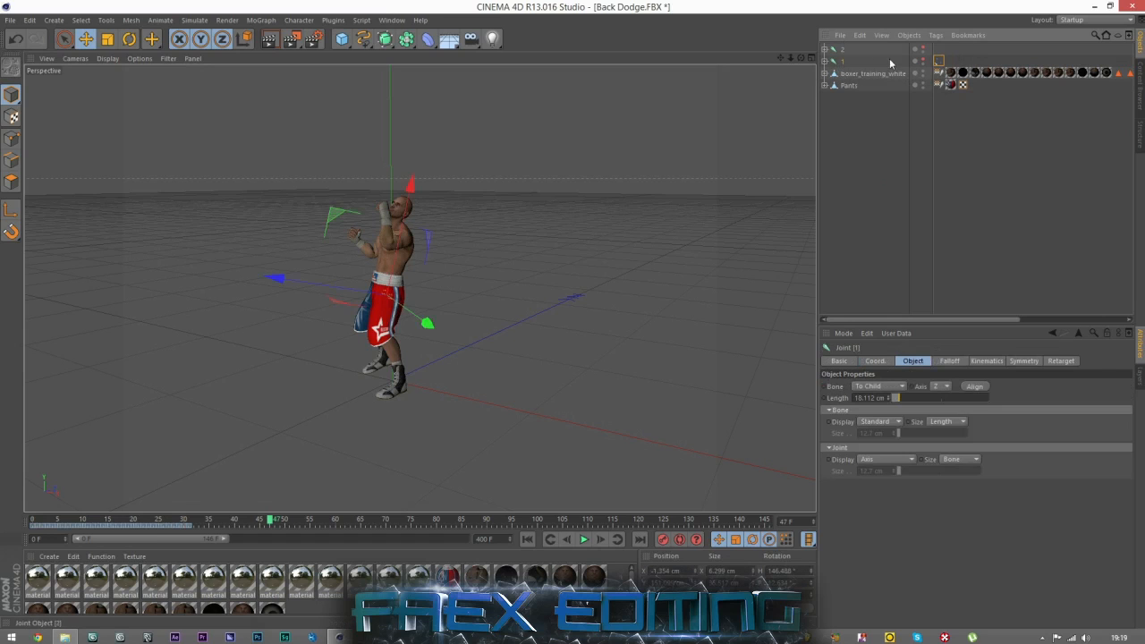
click(910, 198)
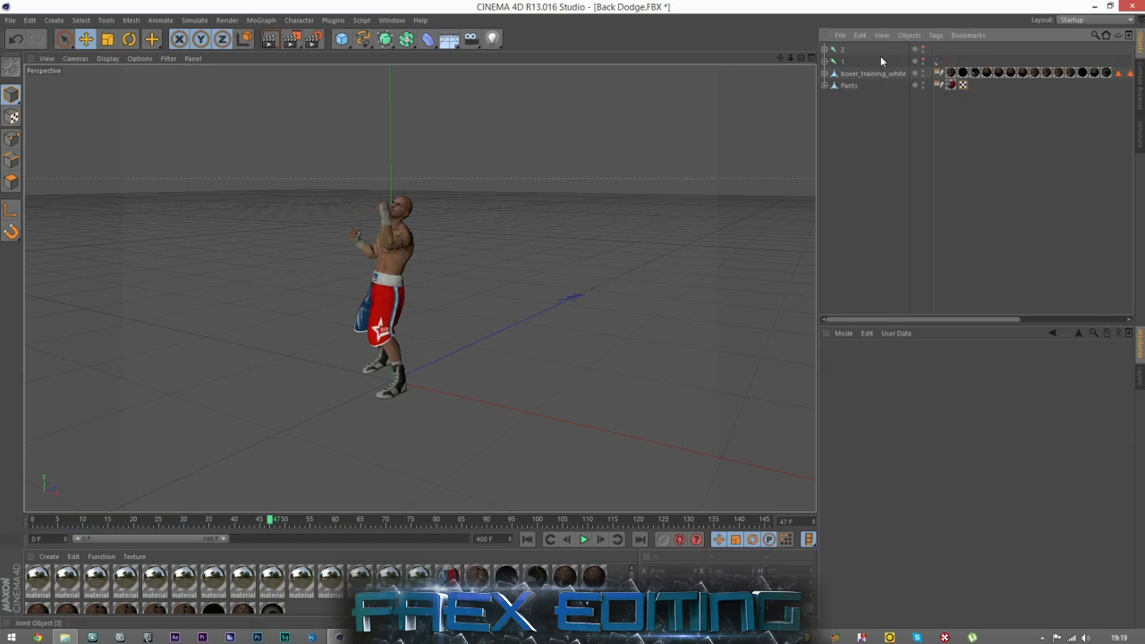
click(938, 61)
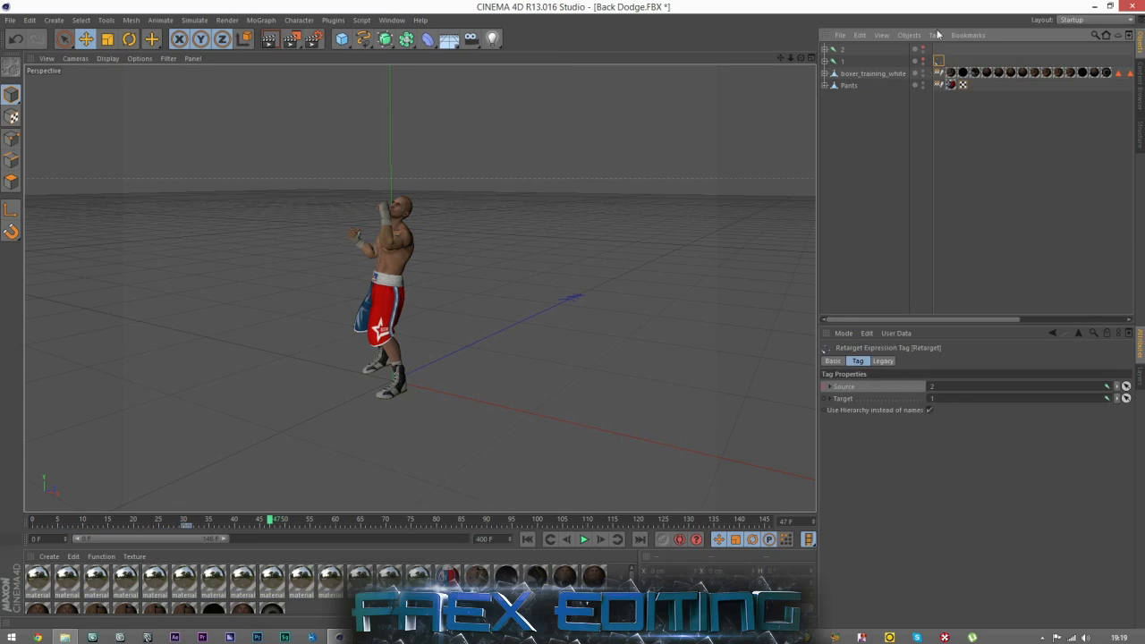
click(927, 158)
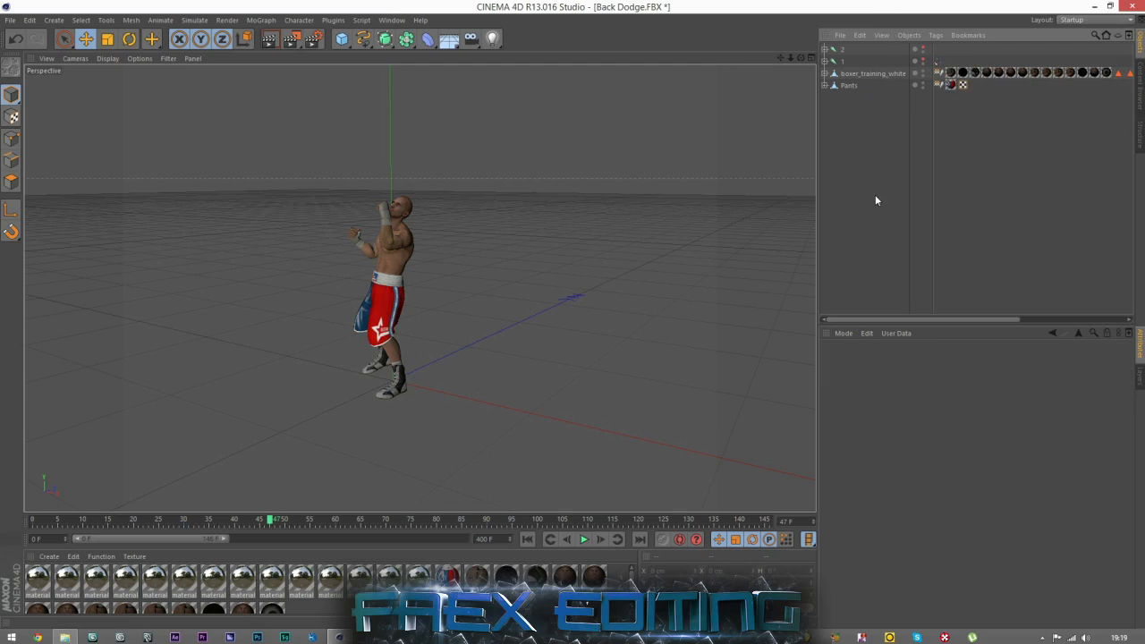
Play the combined animation from the first frame through the knockout, and extend the timeline's preview range to 400 frames.
drag(799, 58, 434, 486)
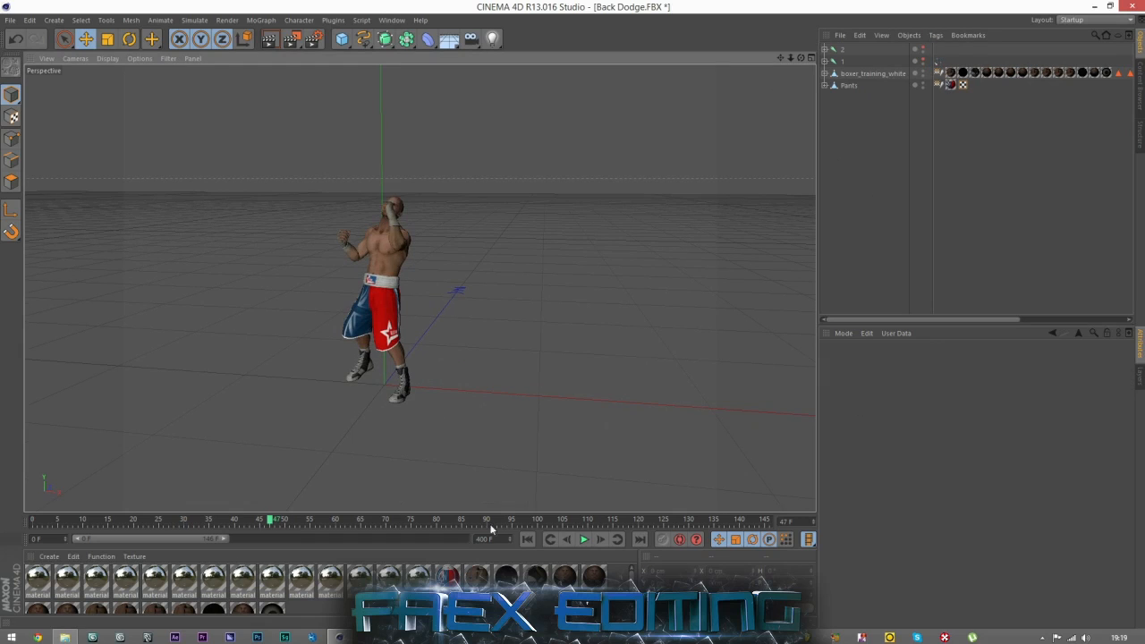
click(526, 539)
click(583, 540)
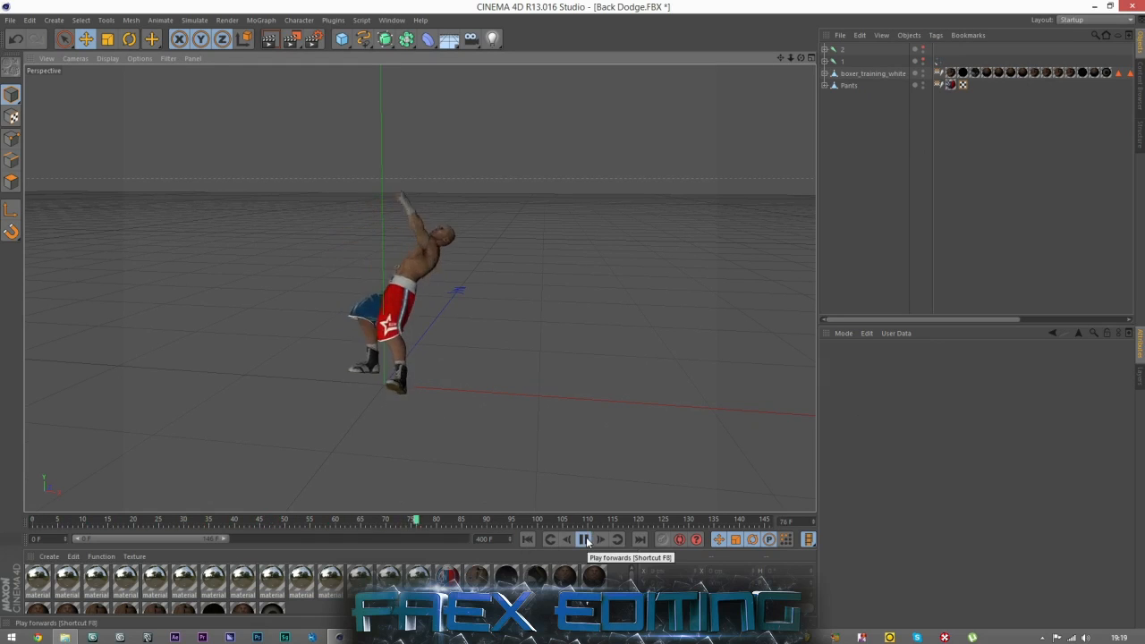
click(585, 539)
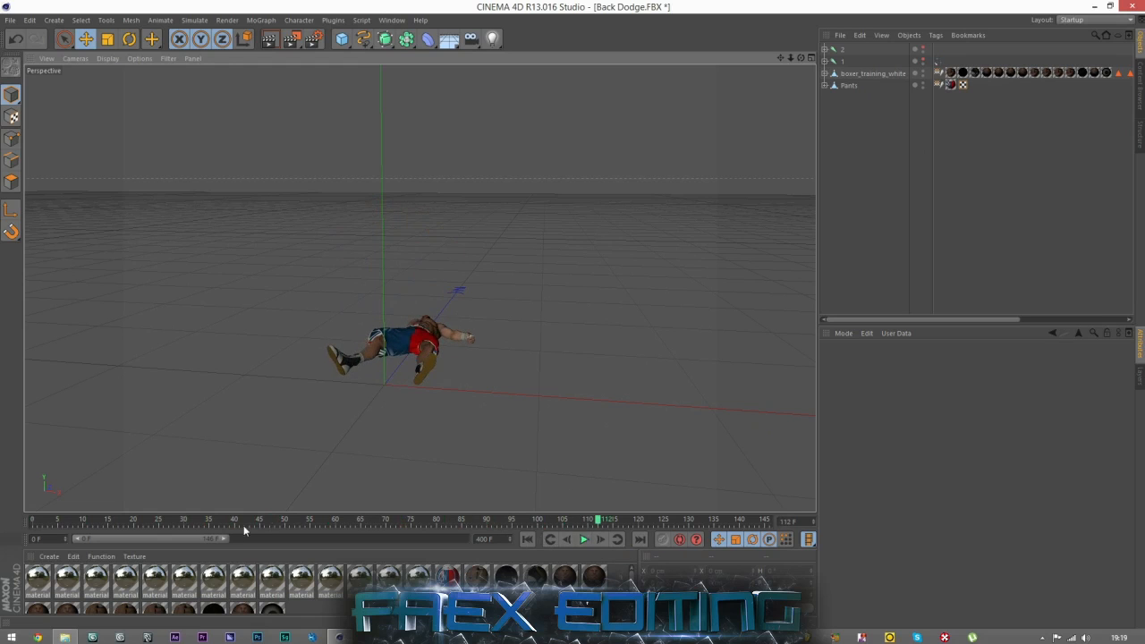
drag(223, 540, 473, 540)
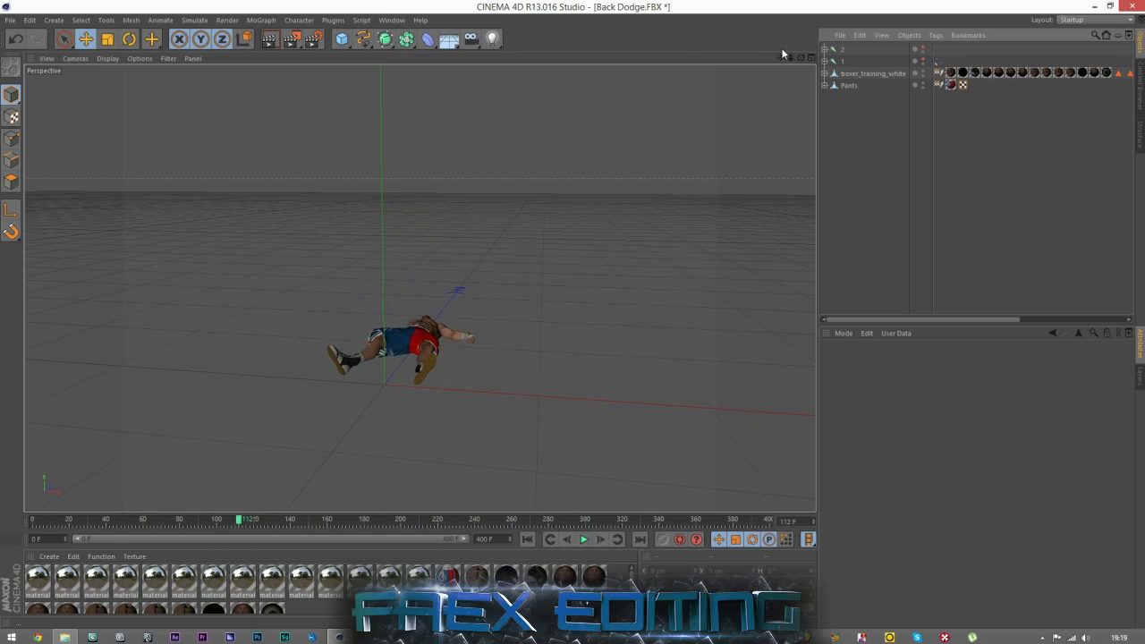
mouse_move(801, 58)
mouse_down()
mouse_move(729, 58)
mouse_move(726, 42)
mouse_up()
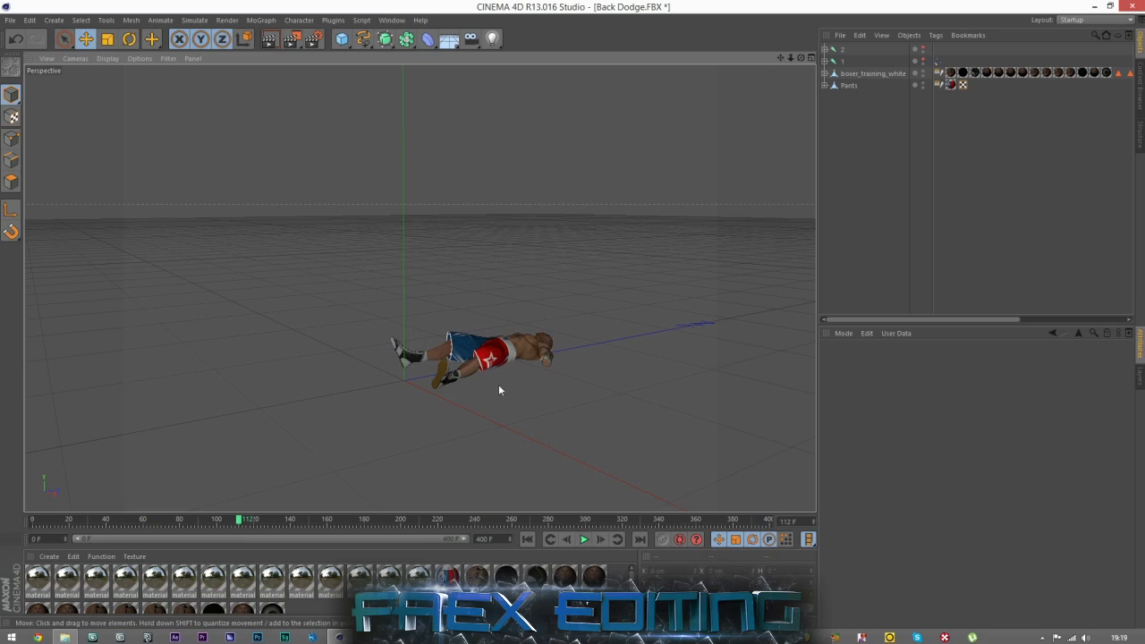
mouse_move(801, 58)
mouse_down()
mouse_move(898, 99)
mouse_move(872, 59)
mouse_move(800, 61)
mouse_up()
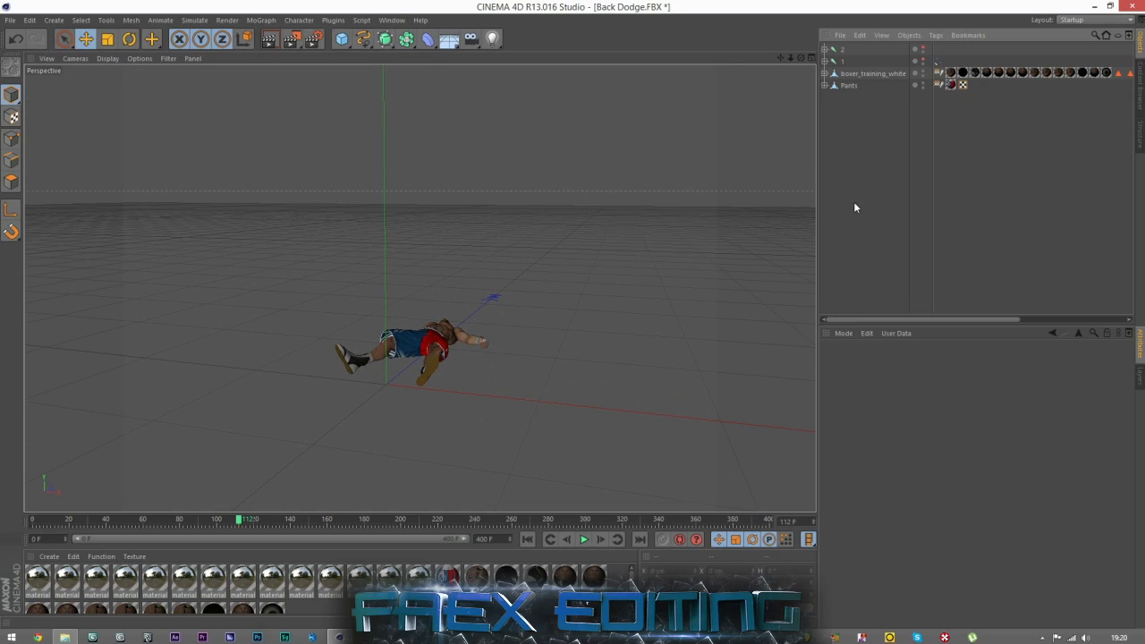
drag(801, 57, 418, 287)
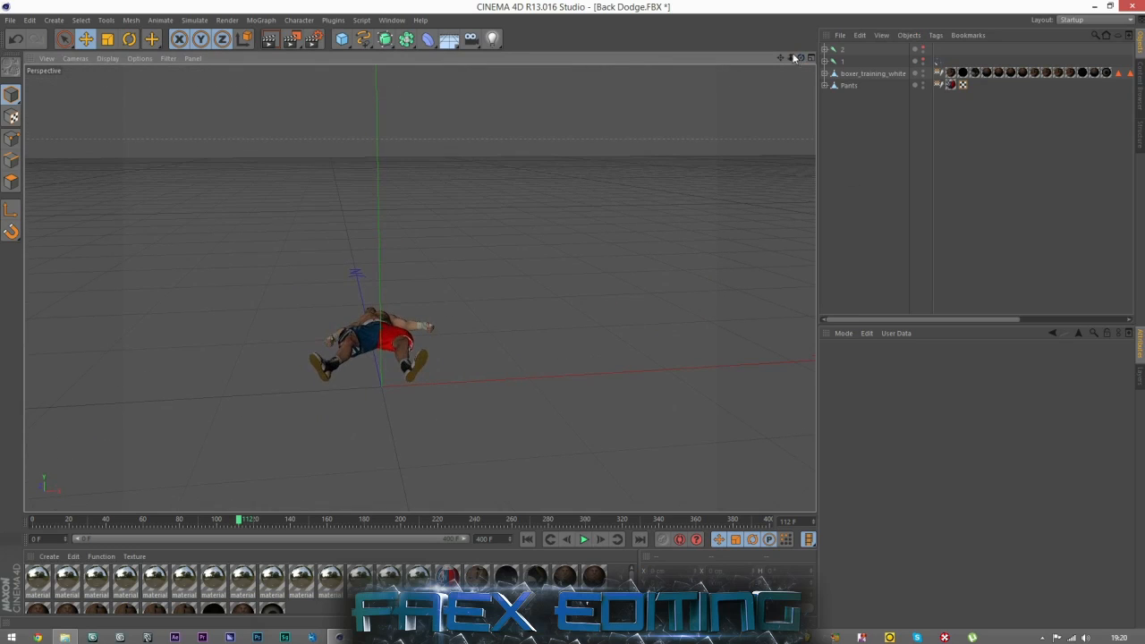
drag(800, 58, 418, 287)
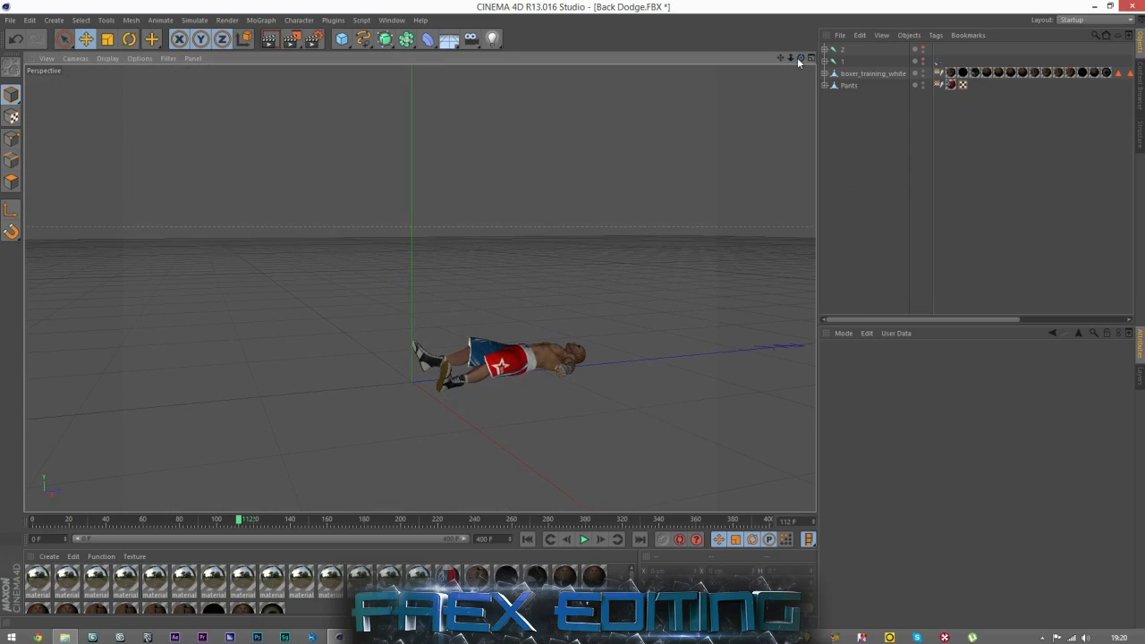
drag(801, 58, 418, 287)
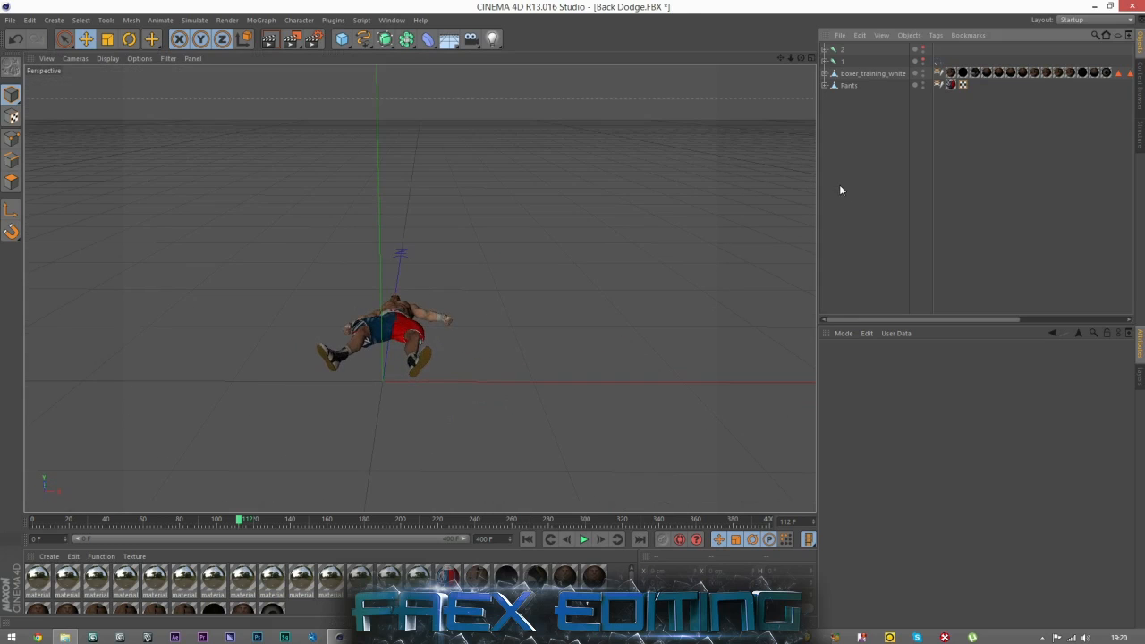